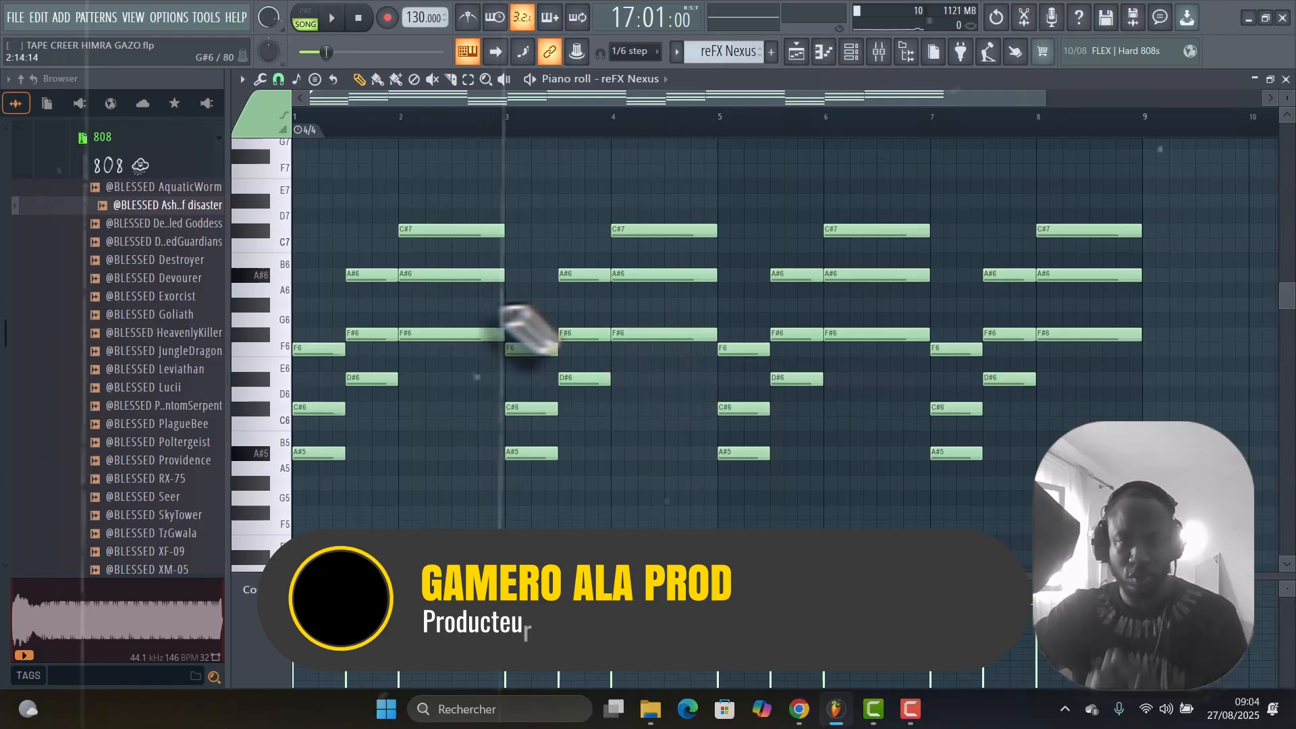
Play the reFX Nexus melody in the piano roll from bar 17 of the song.
drag(1042, 98, 947, 105)
key(space)
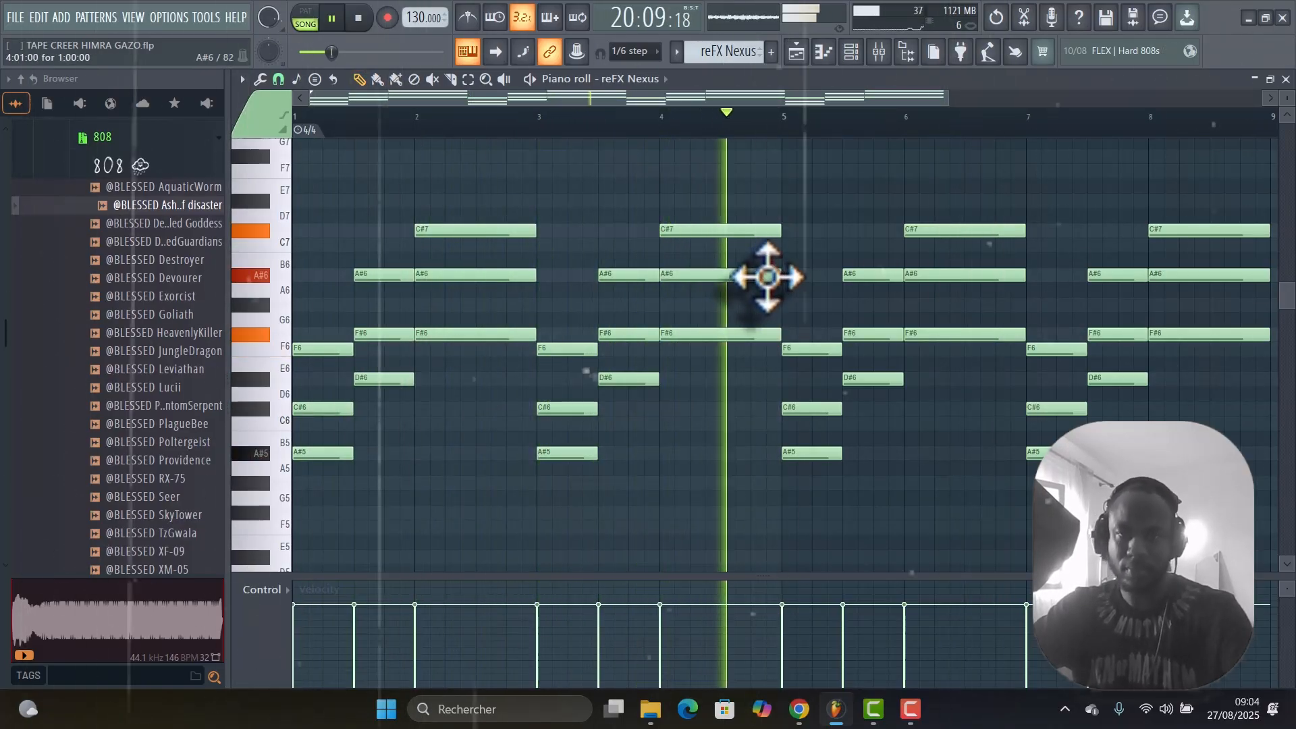
key(space)
Open the reFX Nexus instrument from the channel rack, examine its selected preset and close it.
key(F6)
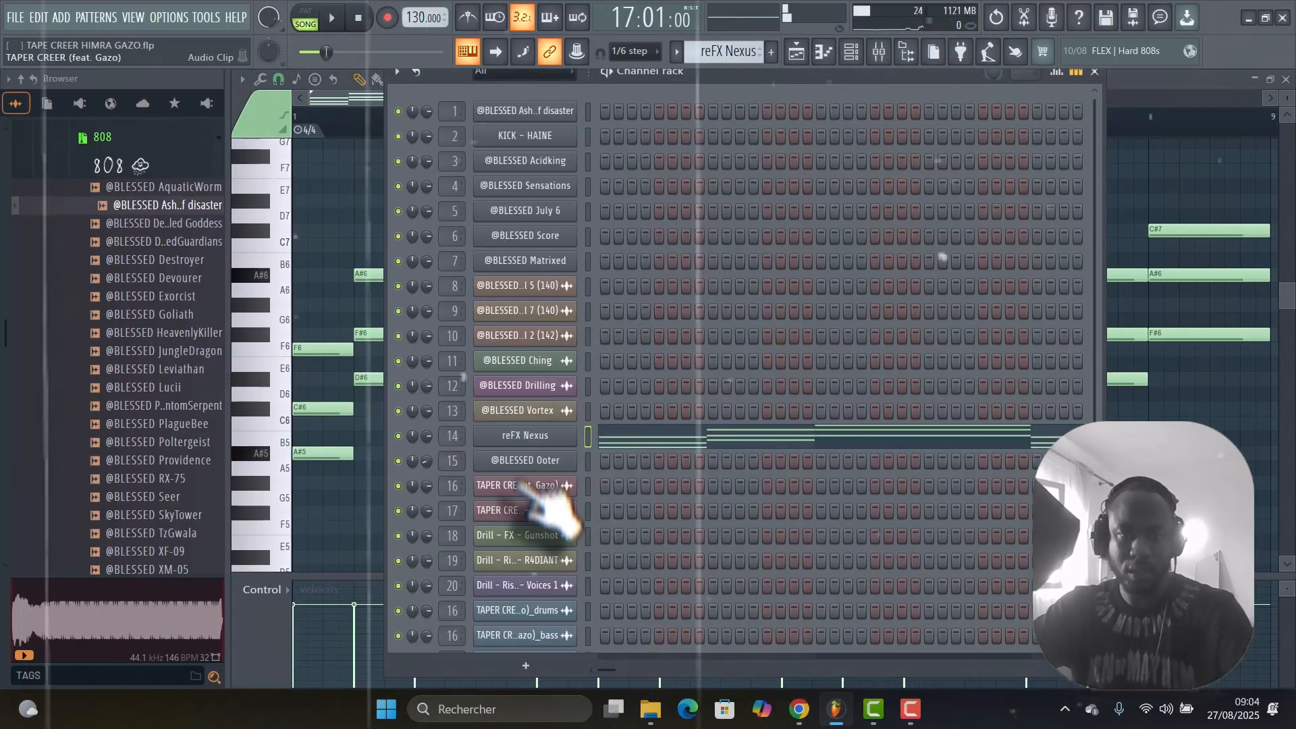
click(542, 437)
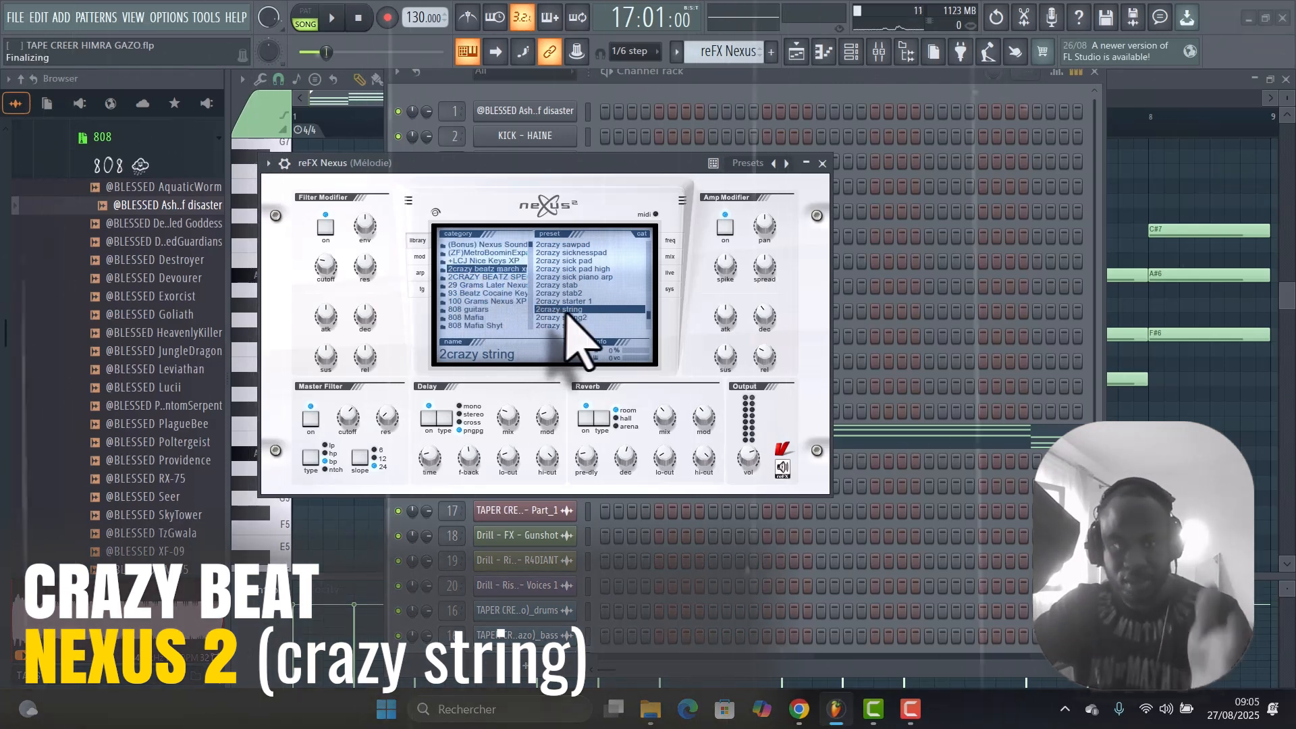
click(822, 163)
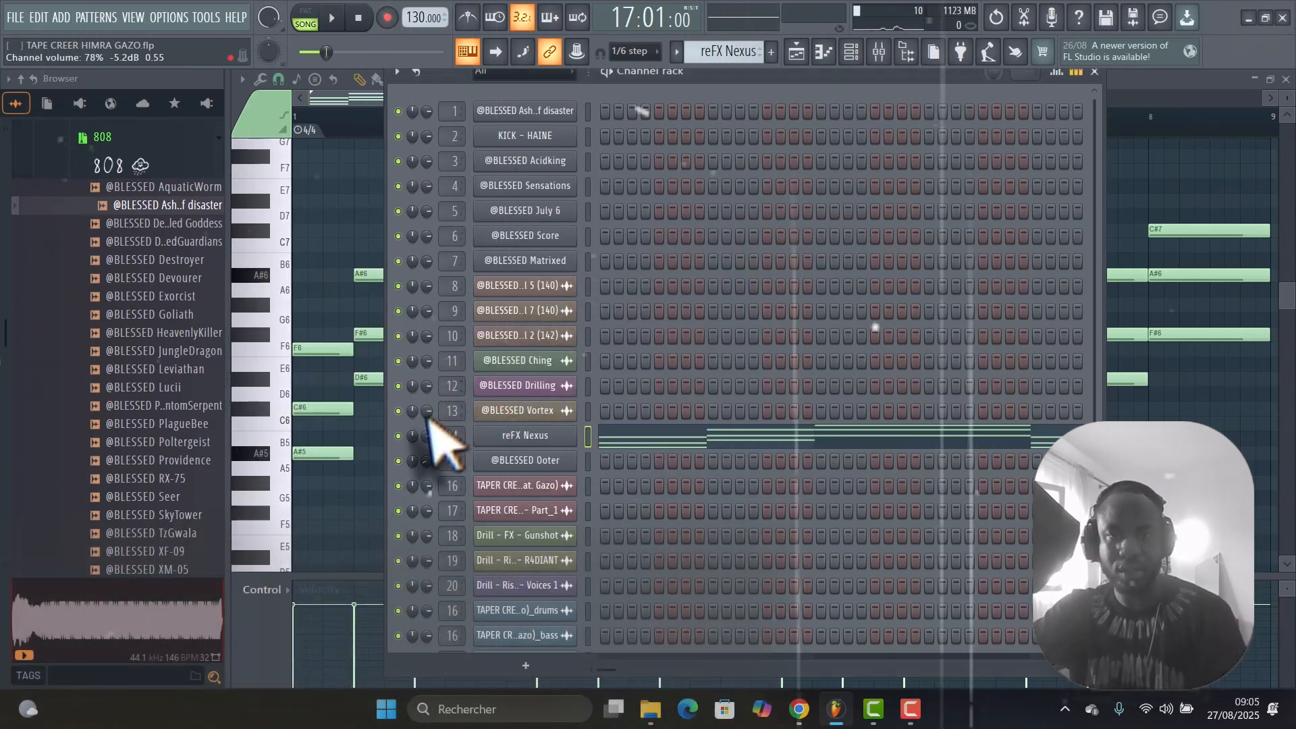
Solo the reFX Nexus channel in the channel rack and listen to its melody alone.
right_click(398, 436)
click(432, 409)
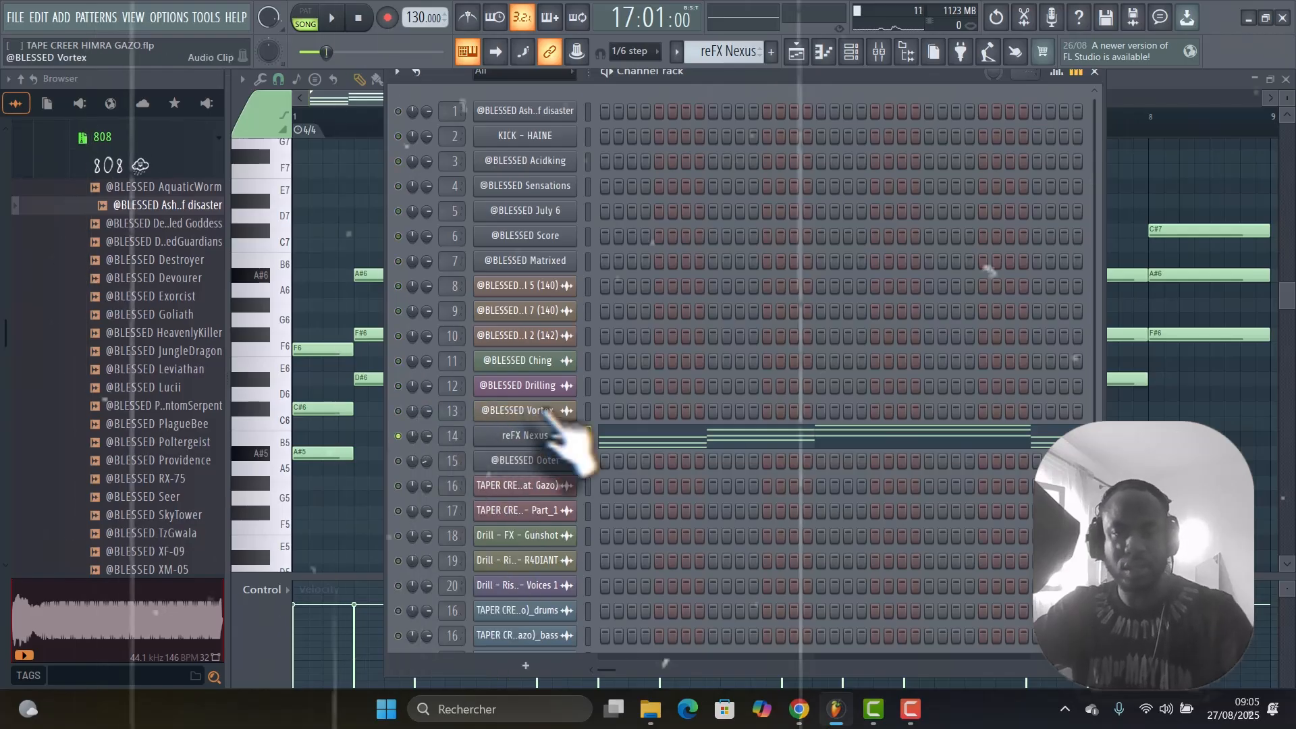
key(space)
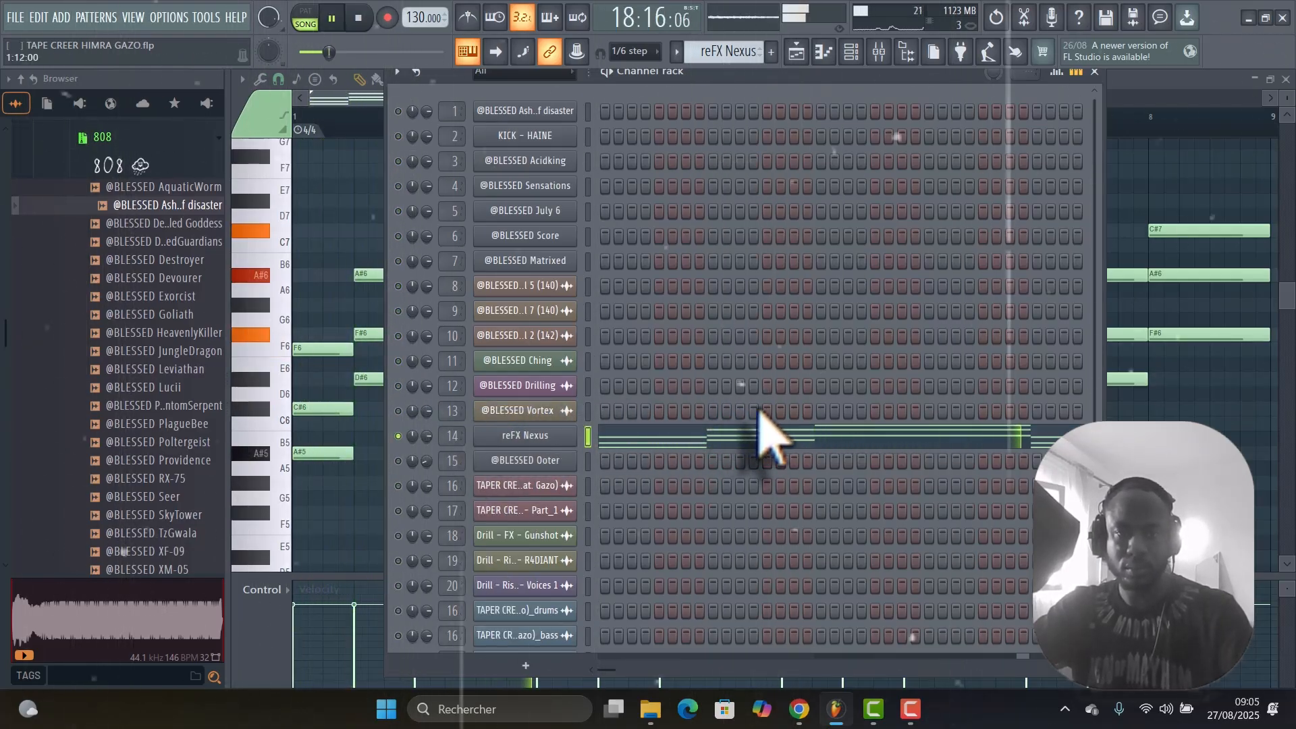
scroll(963, 425, down, 5)
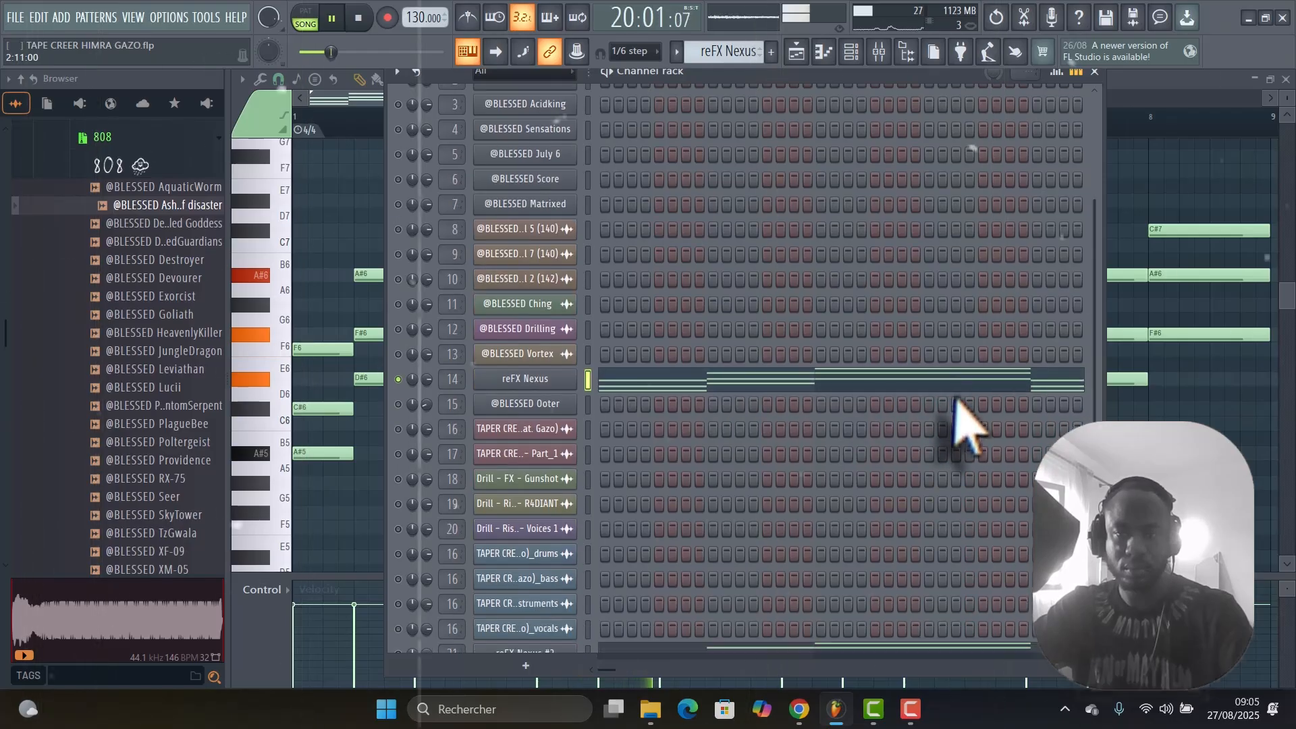
key(space)
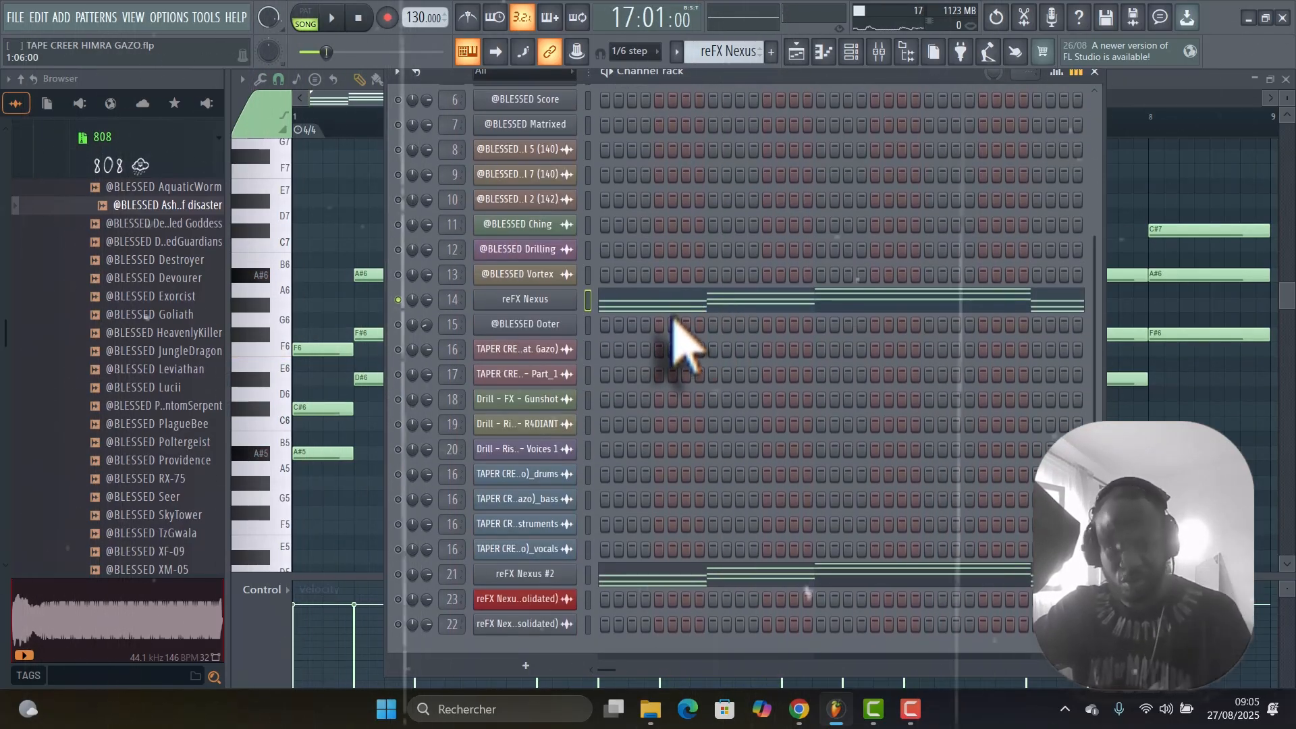
Solo the reFX Nexus #2 channel, examine its selected preset and listen to that layer alone.
right_click(397, 574)
click(437, 419)
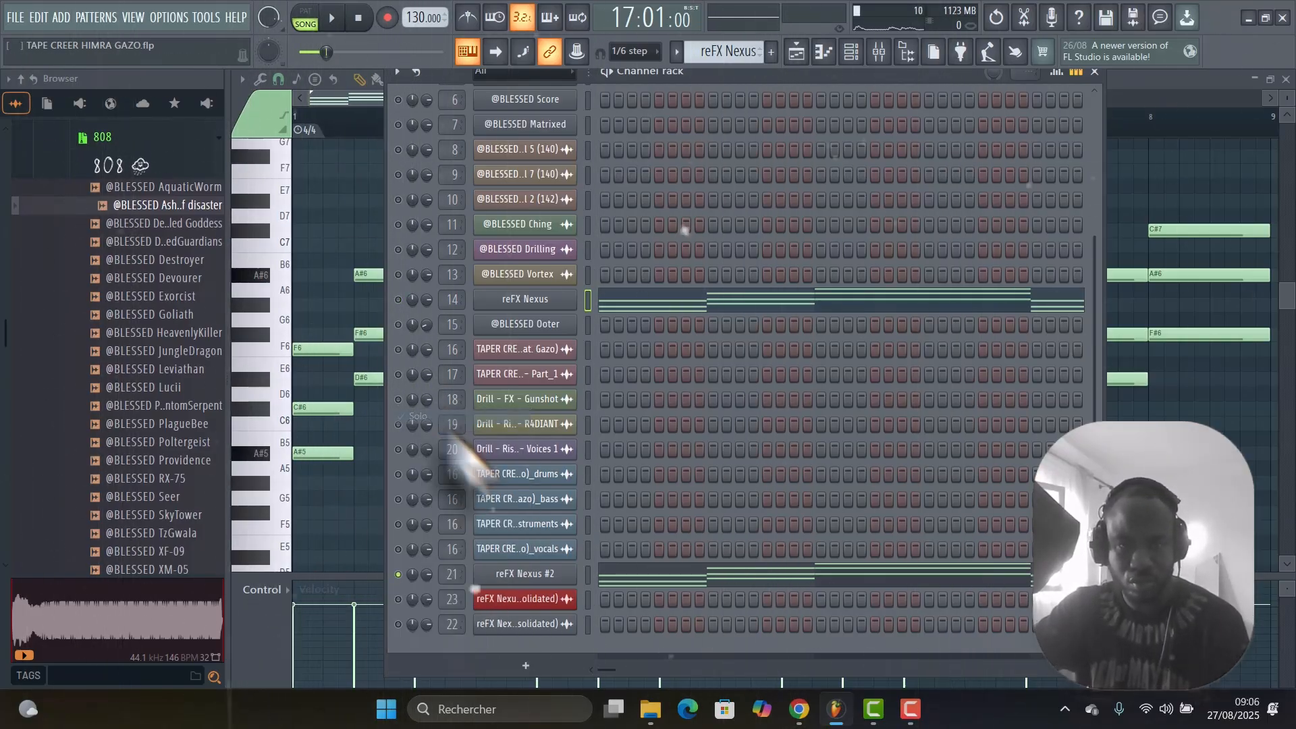
click(508, 574)
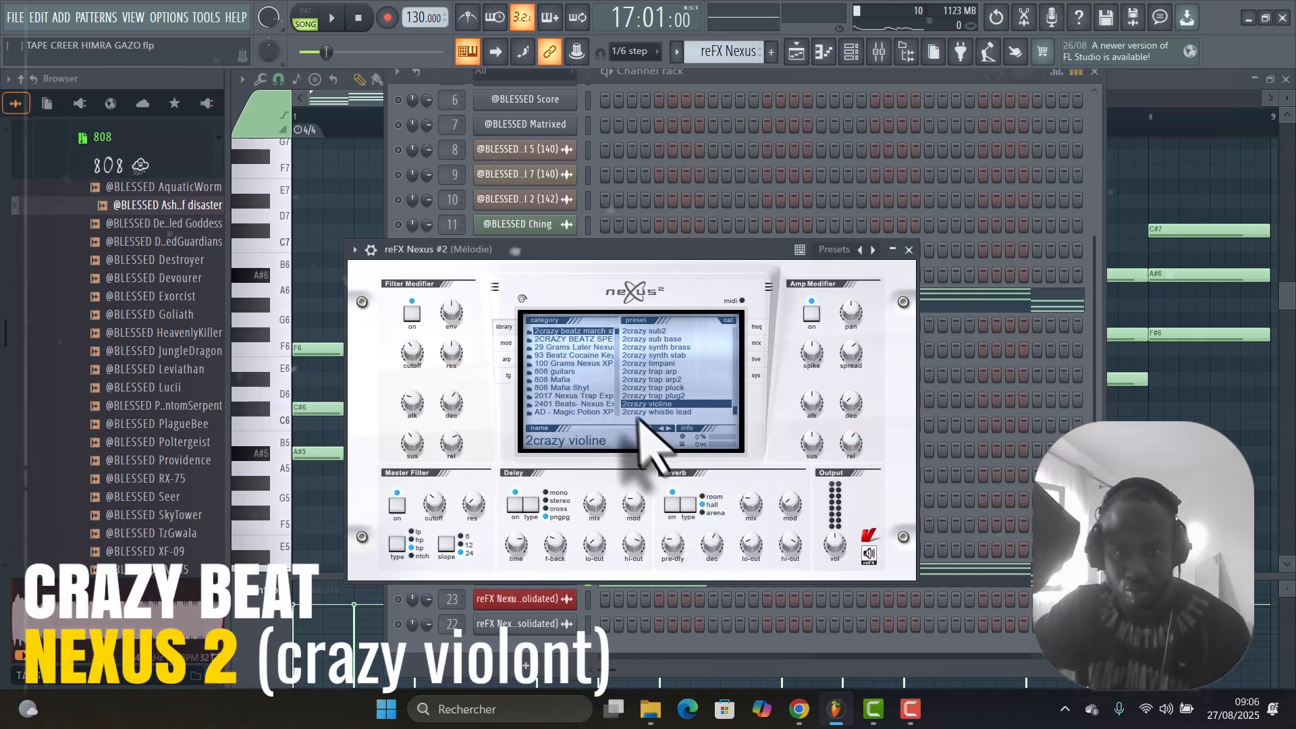
click(909, 250)
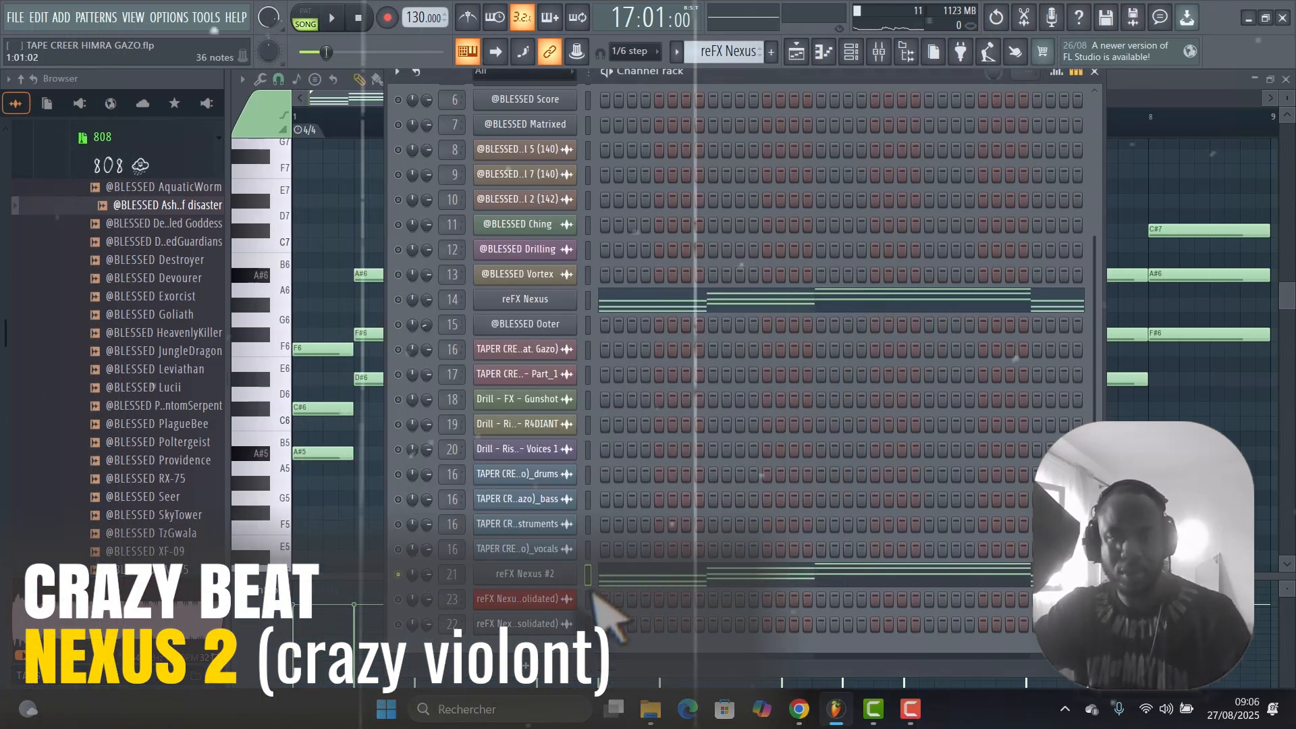
key(space)
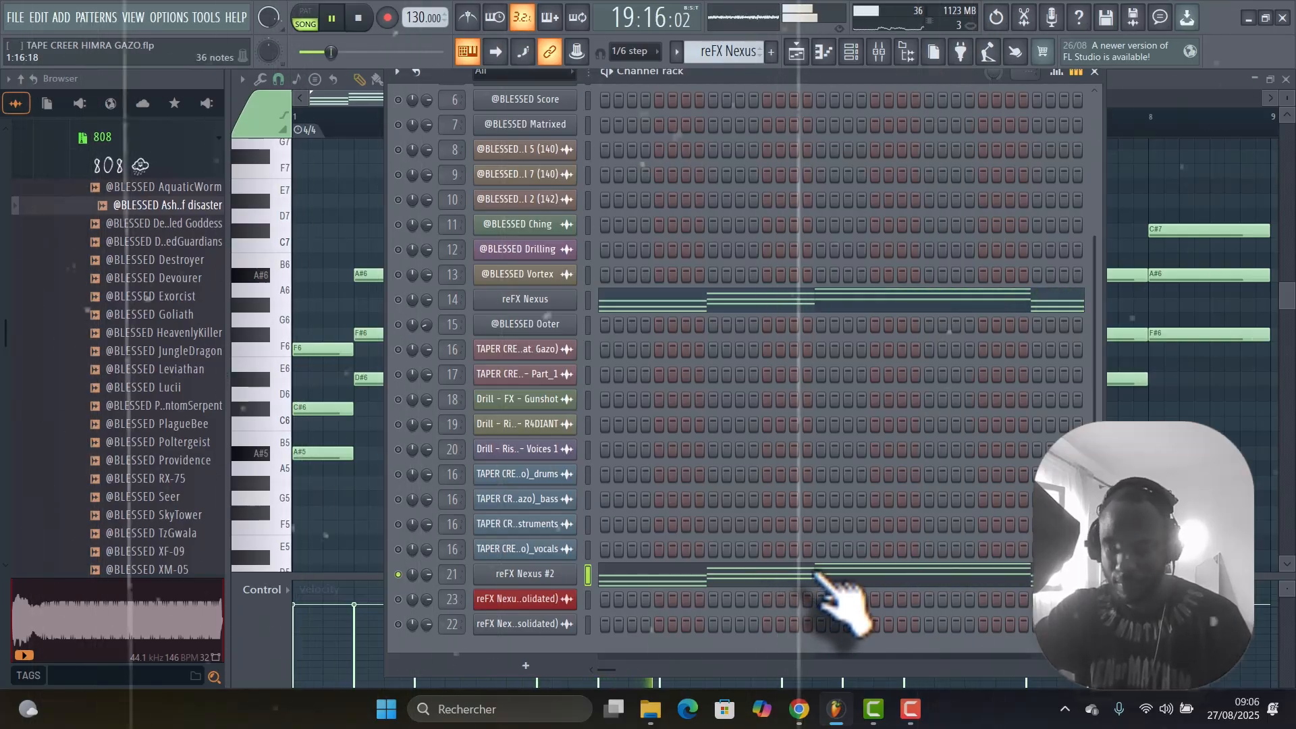
key(space)
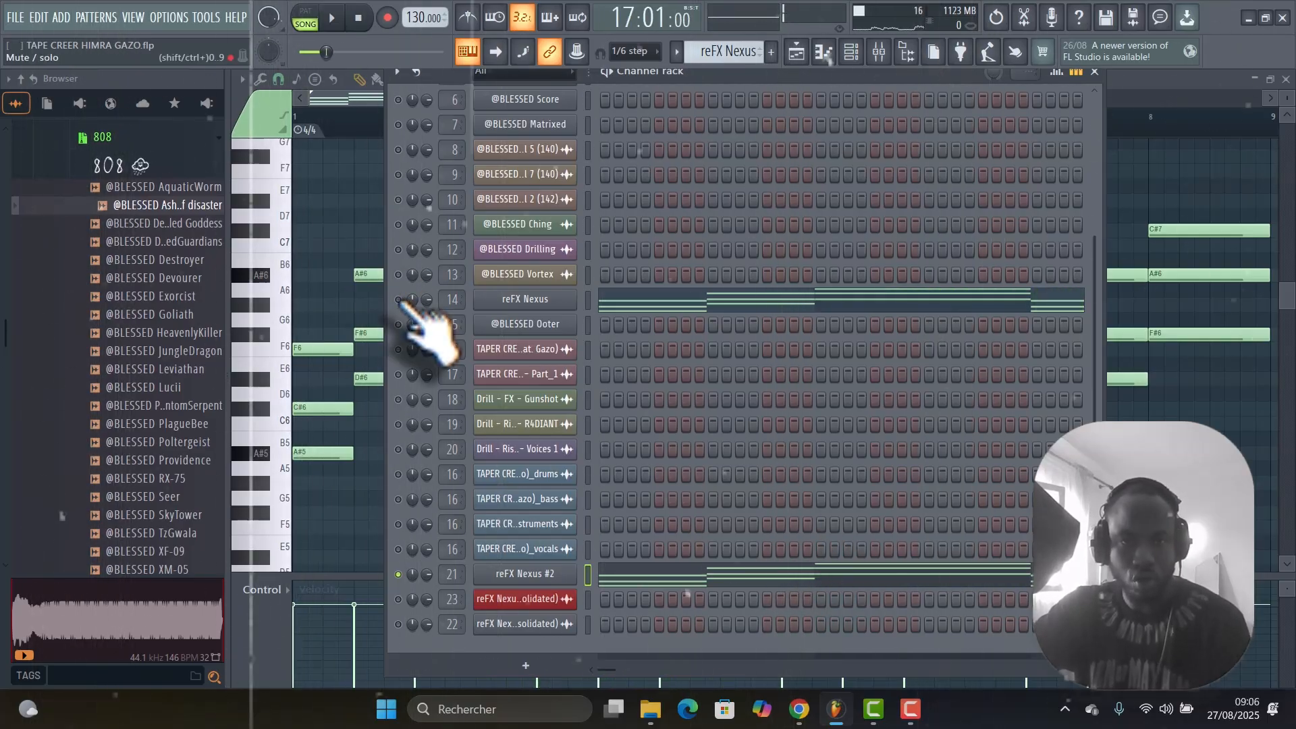
Play the reFX Nexus and reFX Nexus #2 channels together with the other channels muted.
key(space)
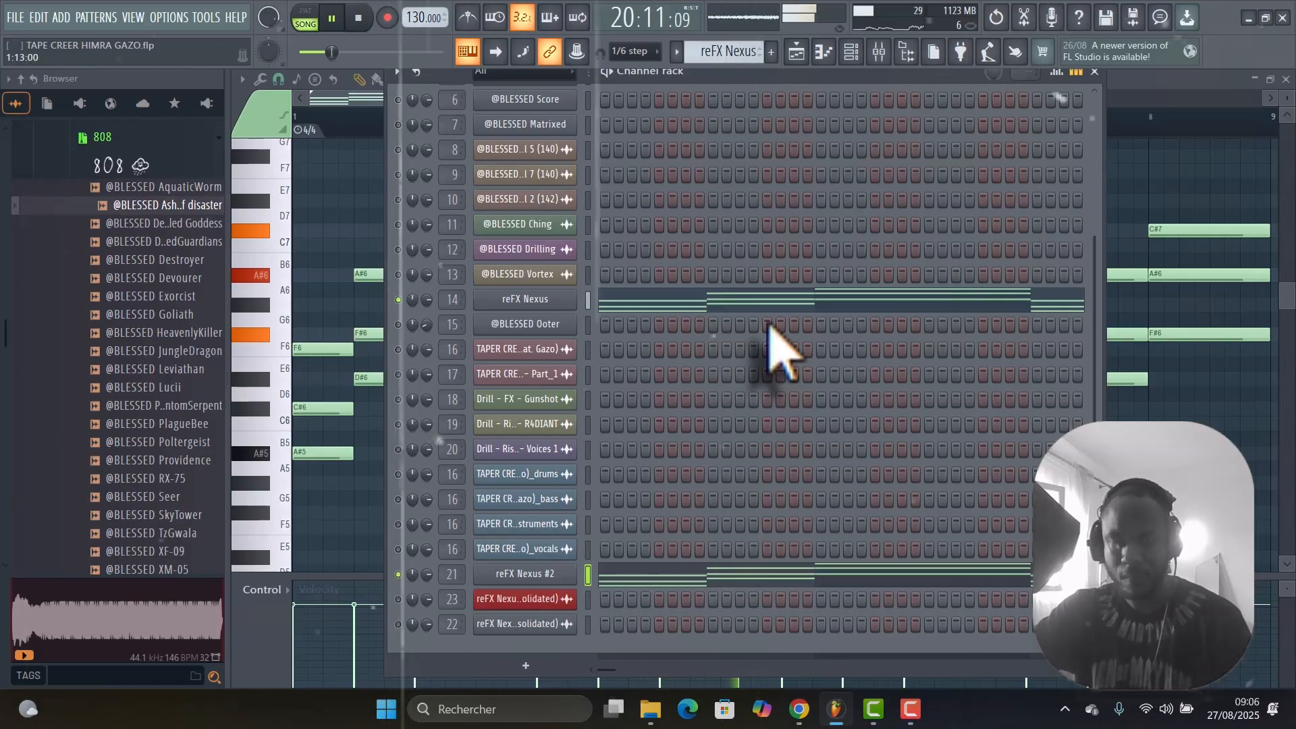
key(space)
Switch to the playlist, mute the reFX Nexus clip at bar 17 on Track 10 and look over the arrangement's tracks.
key(F5)
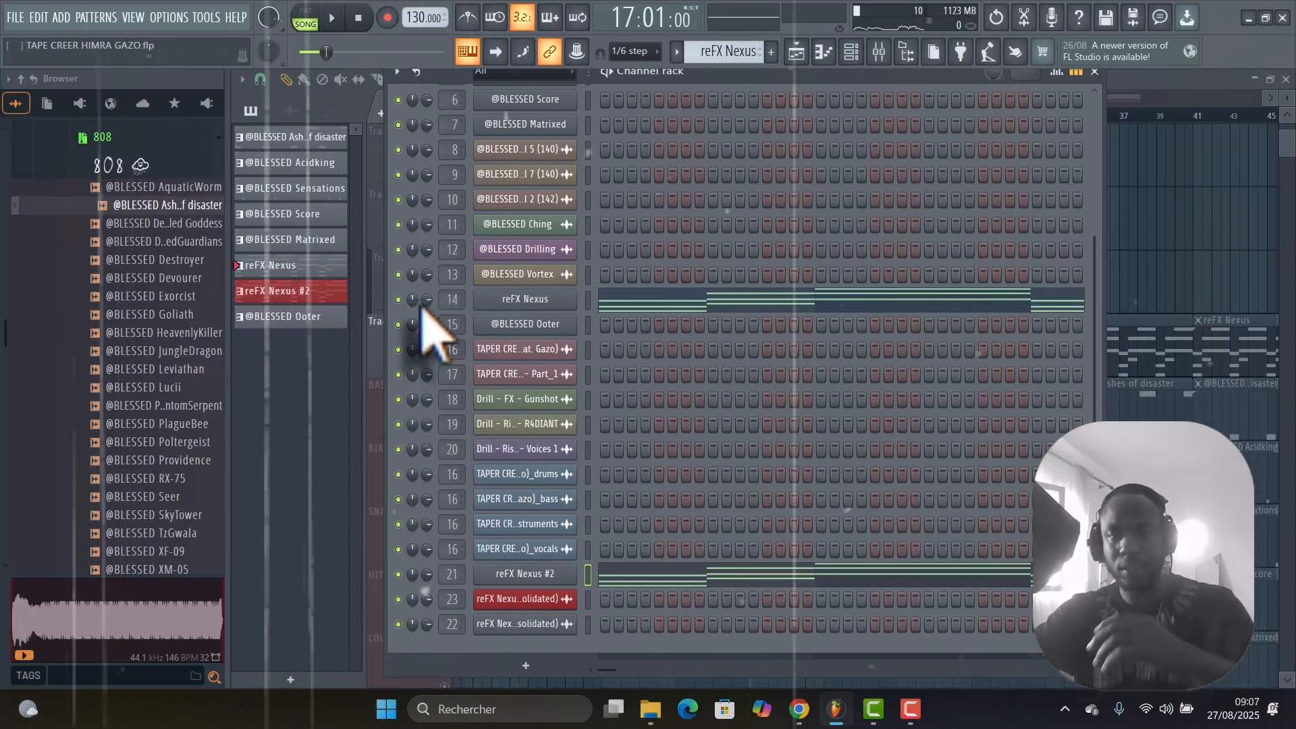
key(F6)
click(341, 81)
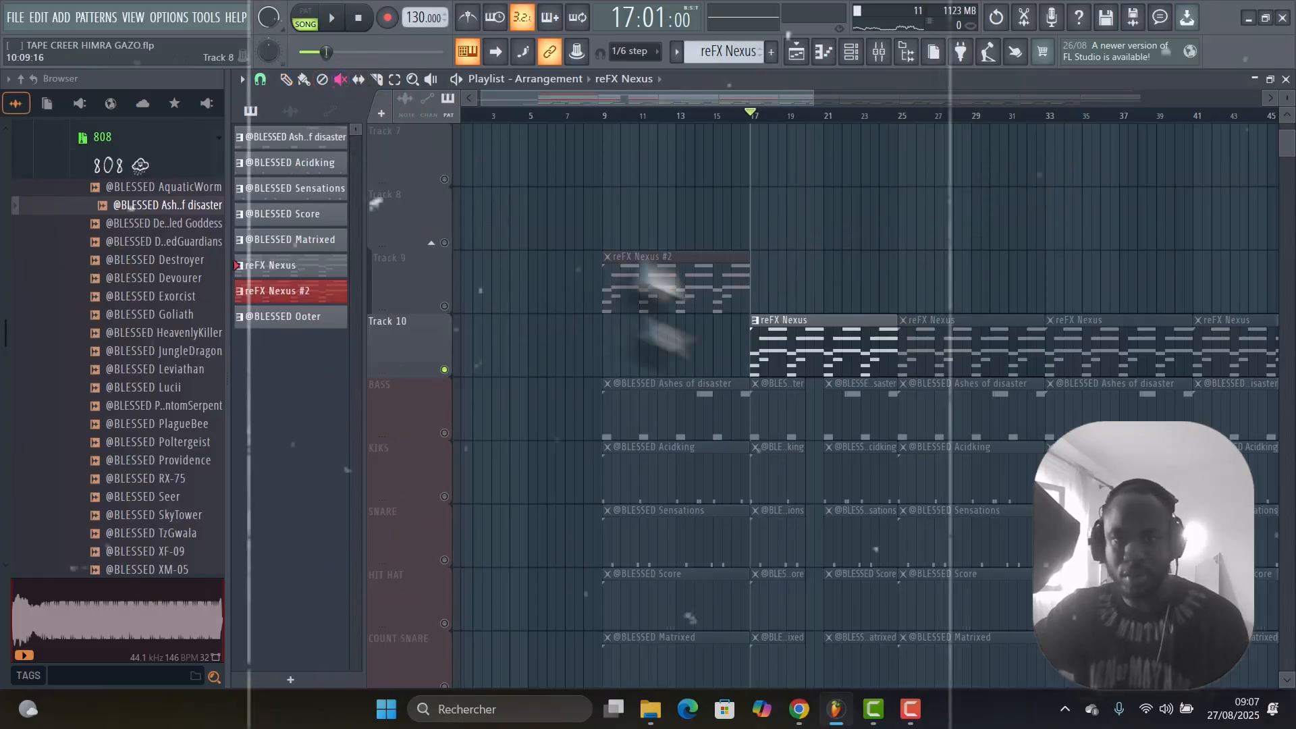
right_click(776, 348)
scroll(701, 304, down, 5)
scroll(810, 284, up, 2)
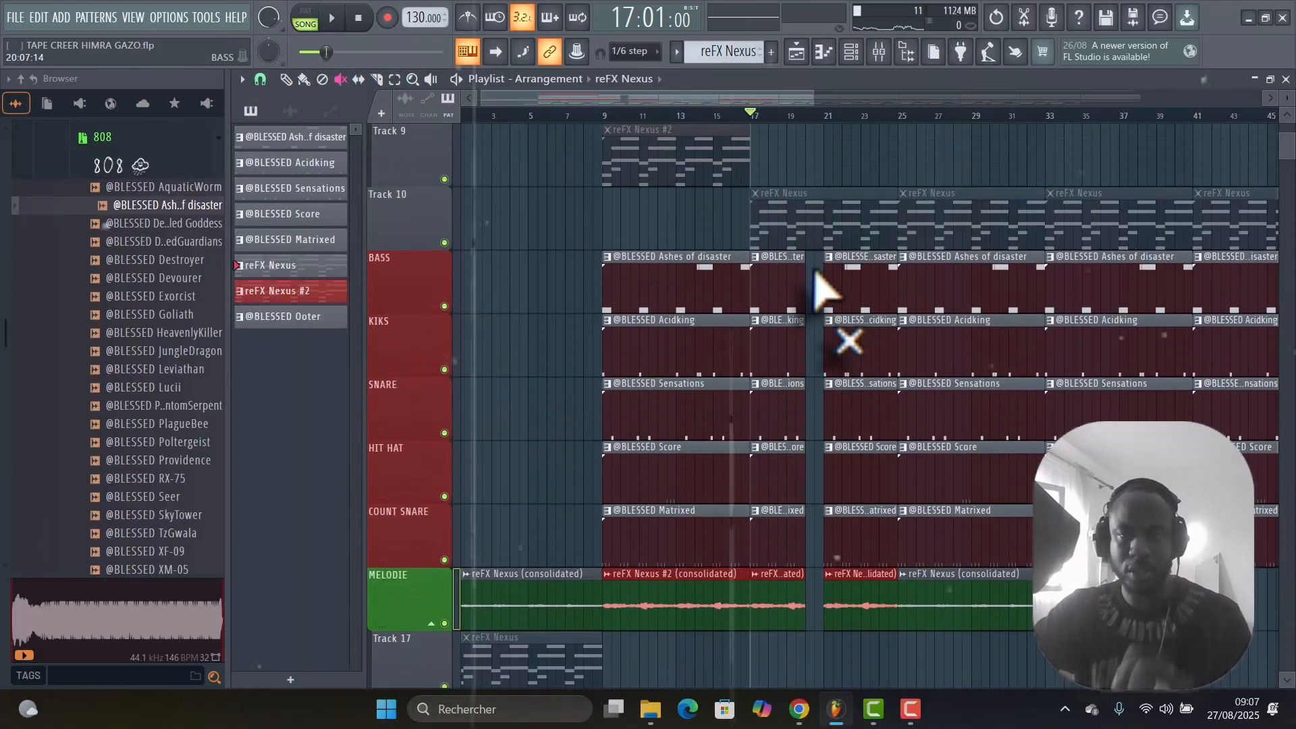
scroll(818, 289, down, 5)
scroll(818, 283, up, 3)
scroll(822, 274, up, 4)
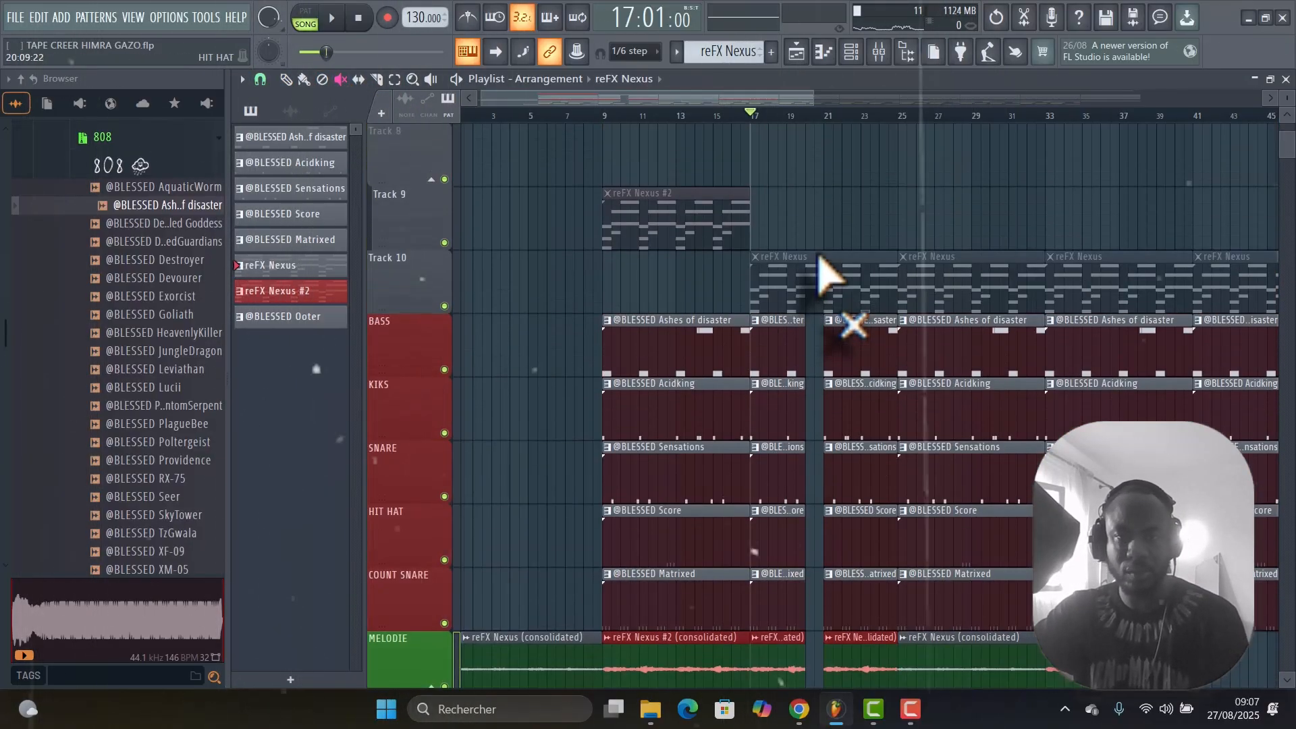
scroll(827, 280, down, 6)
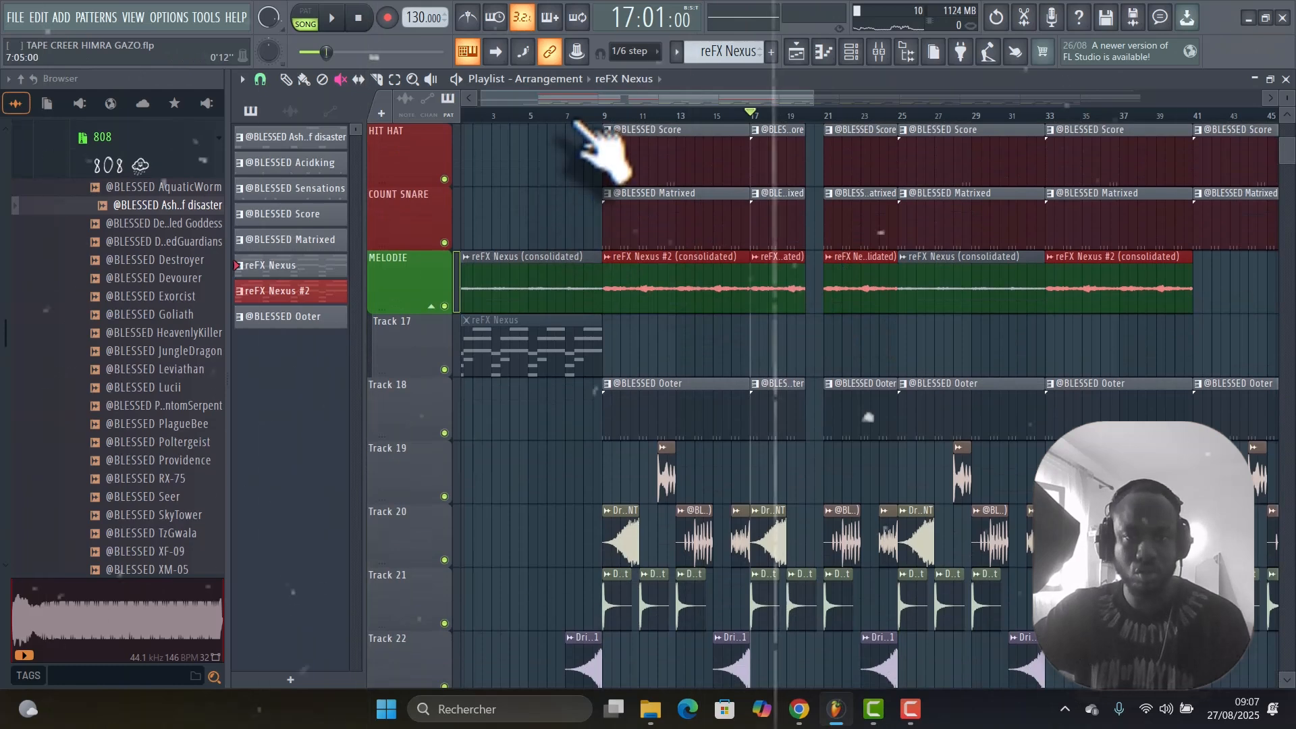
Solo the MELODIE track in the playlist and play it from bar 1.
drag(565, 115, 442, 115)
key(space)
right_click(444, 306)
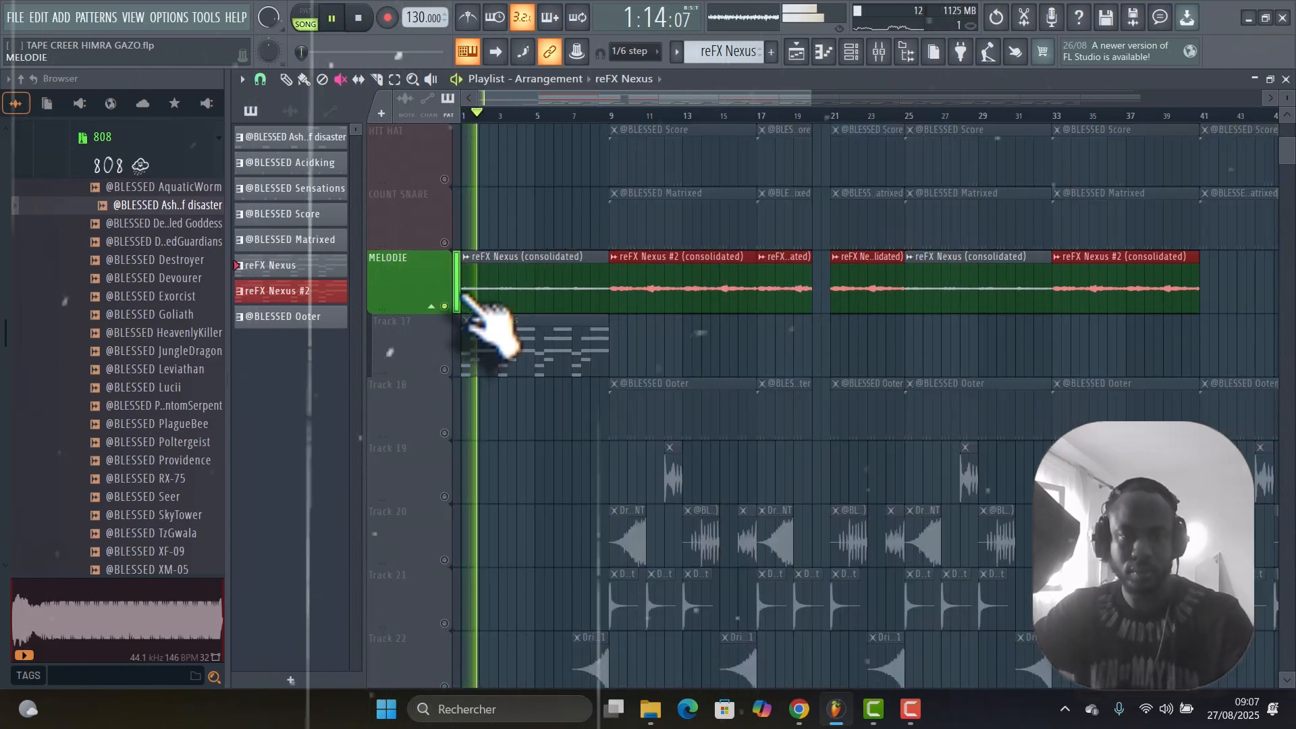
key(space)
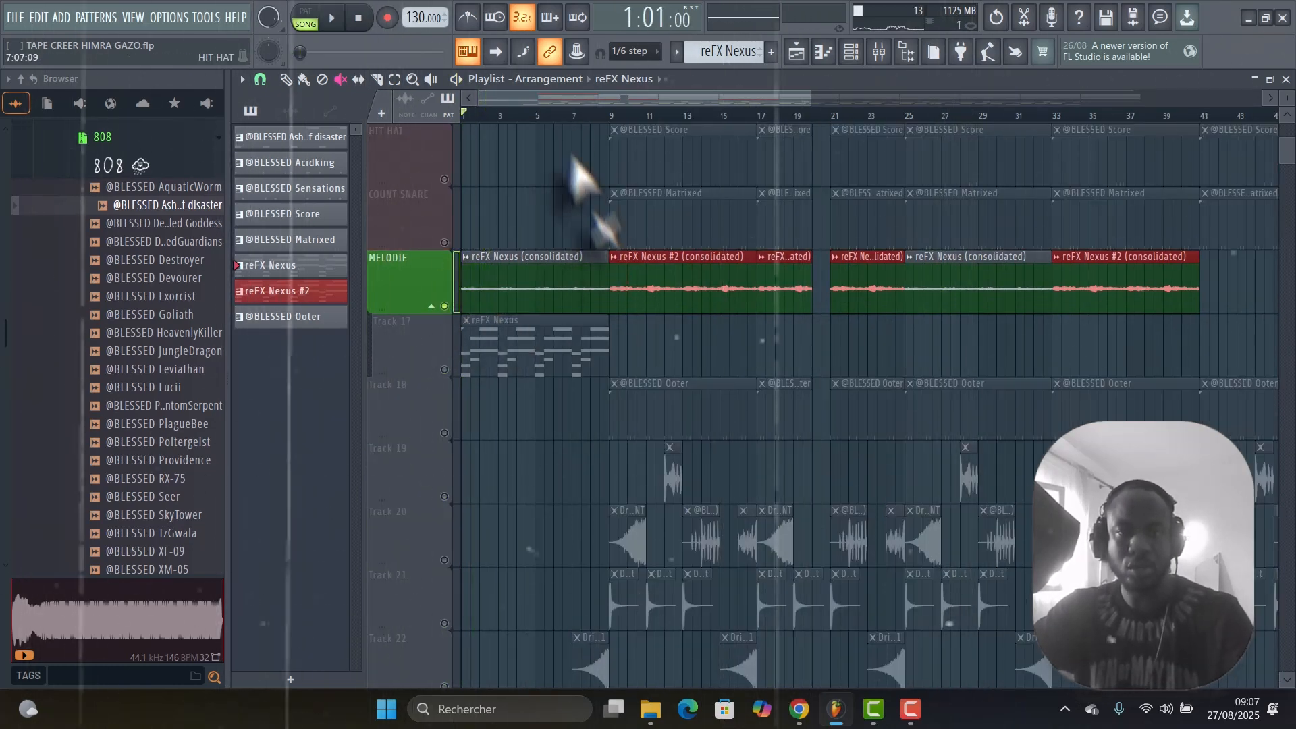
Play the soloed MELODIE track from the reFX Nexus #2 consolidated clip at bar 9.
drag(563, 113, 610, 120)
key(space)
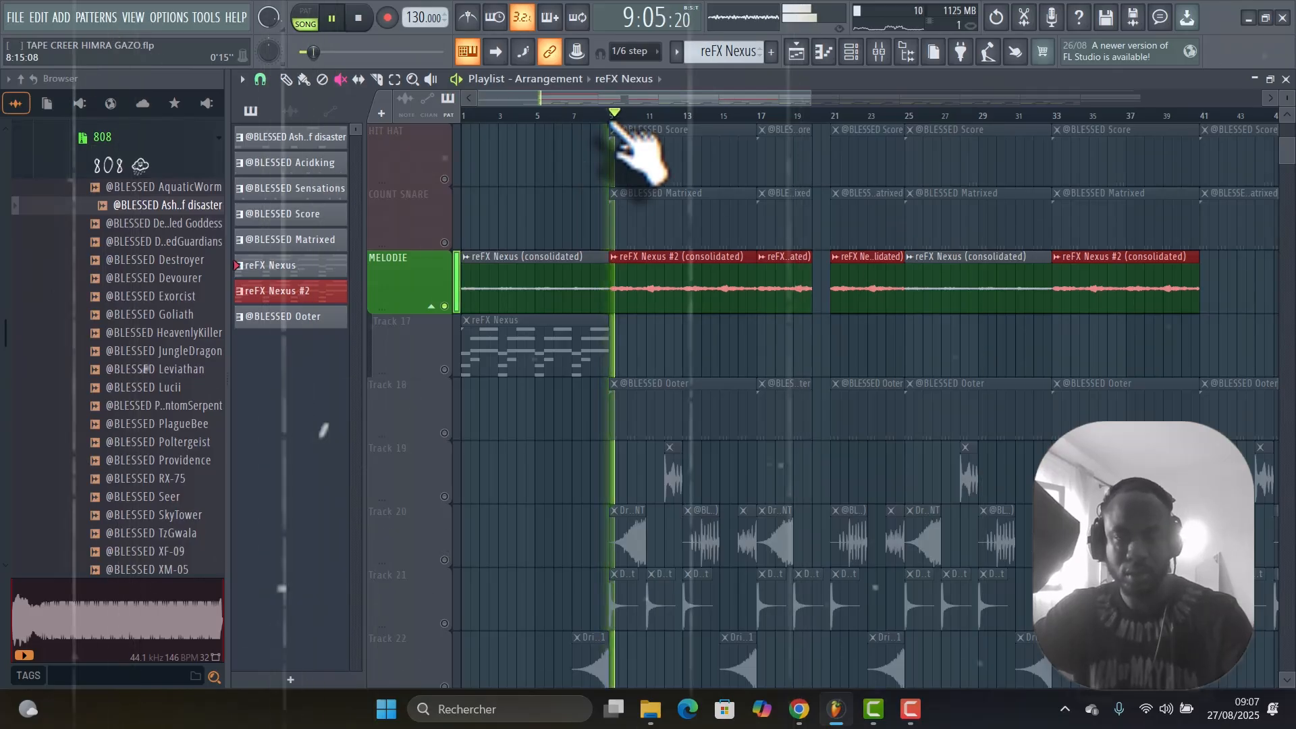
key(space)
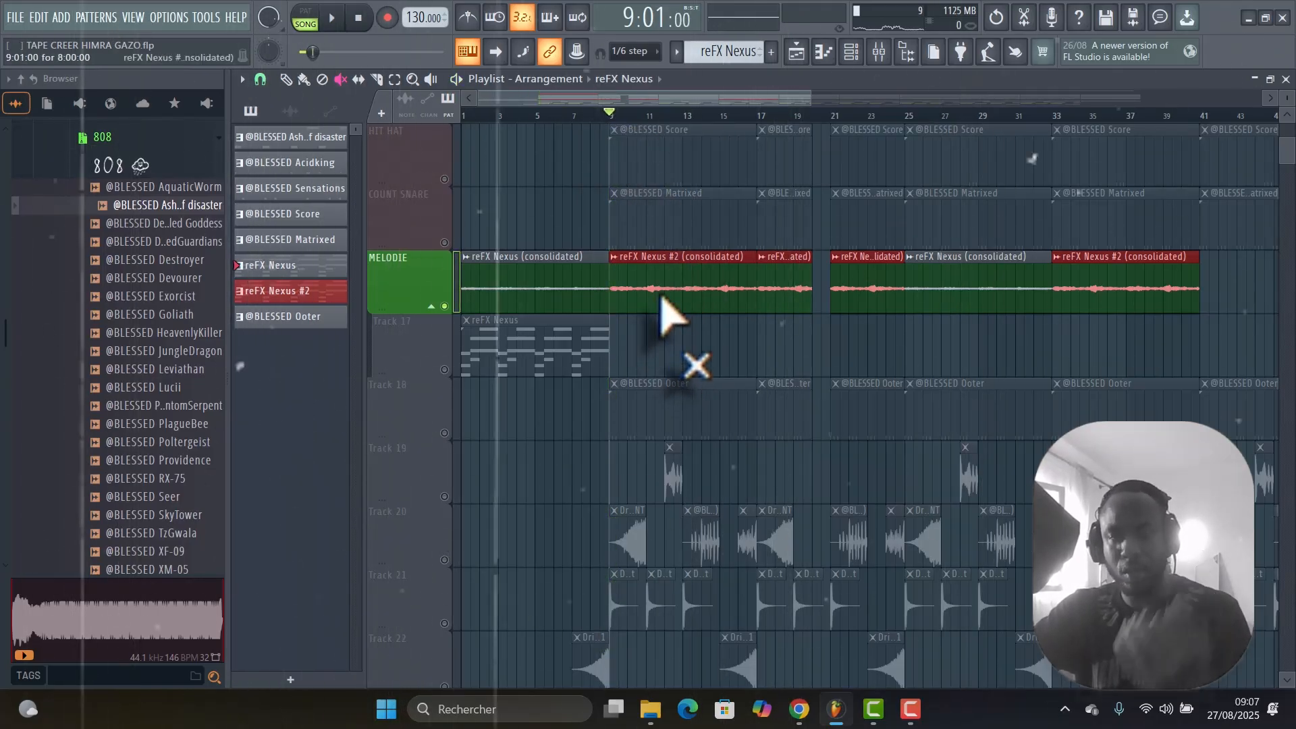
Solo Track 10, activate the Draw tool and open its reFX Nexus clip at bar 17 in the piano roll.
scroll(662, 300, up, 5)
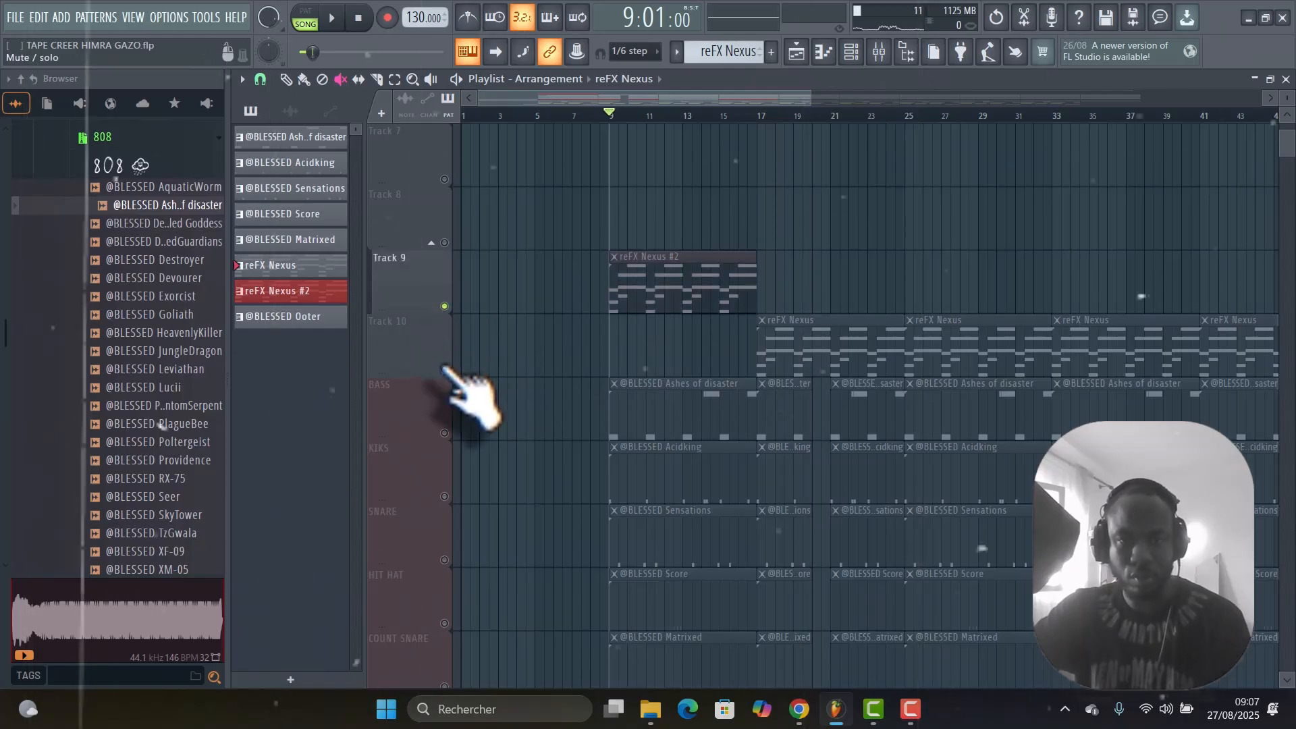
right_click(443, 369)
right_click(443, 369)
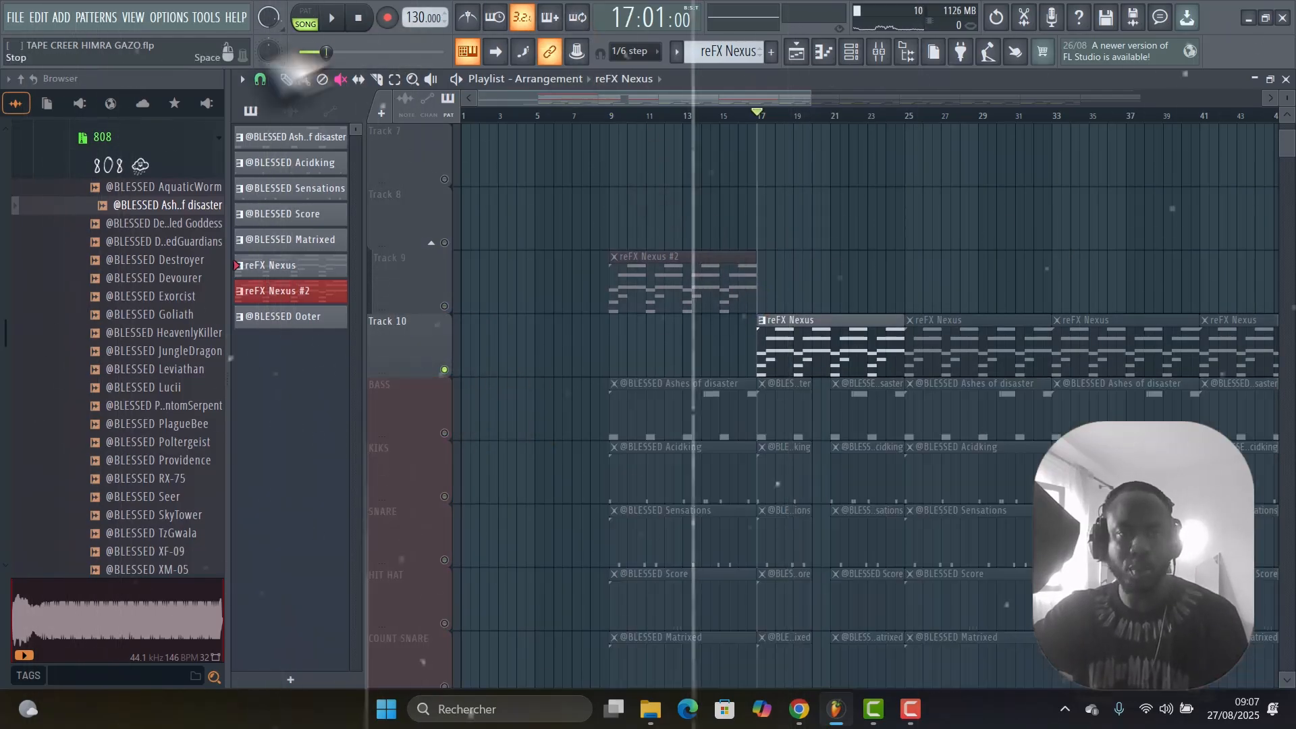
click(287, 79)
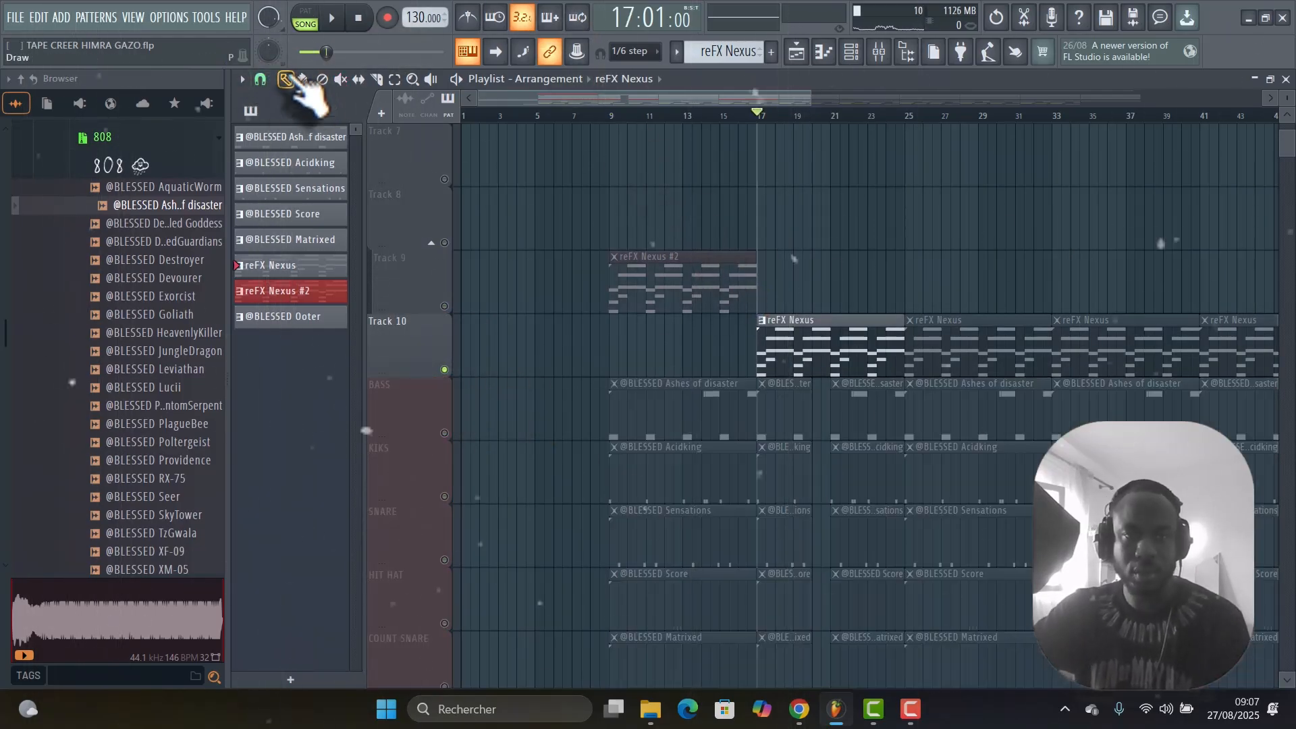
key(space)
double_click(854, 342)
key(space)
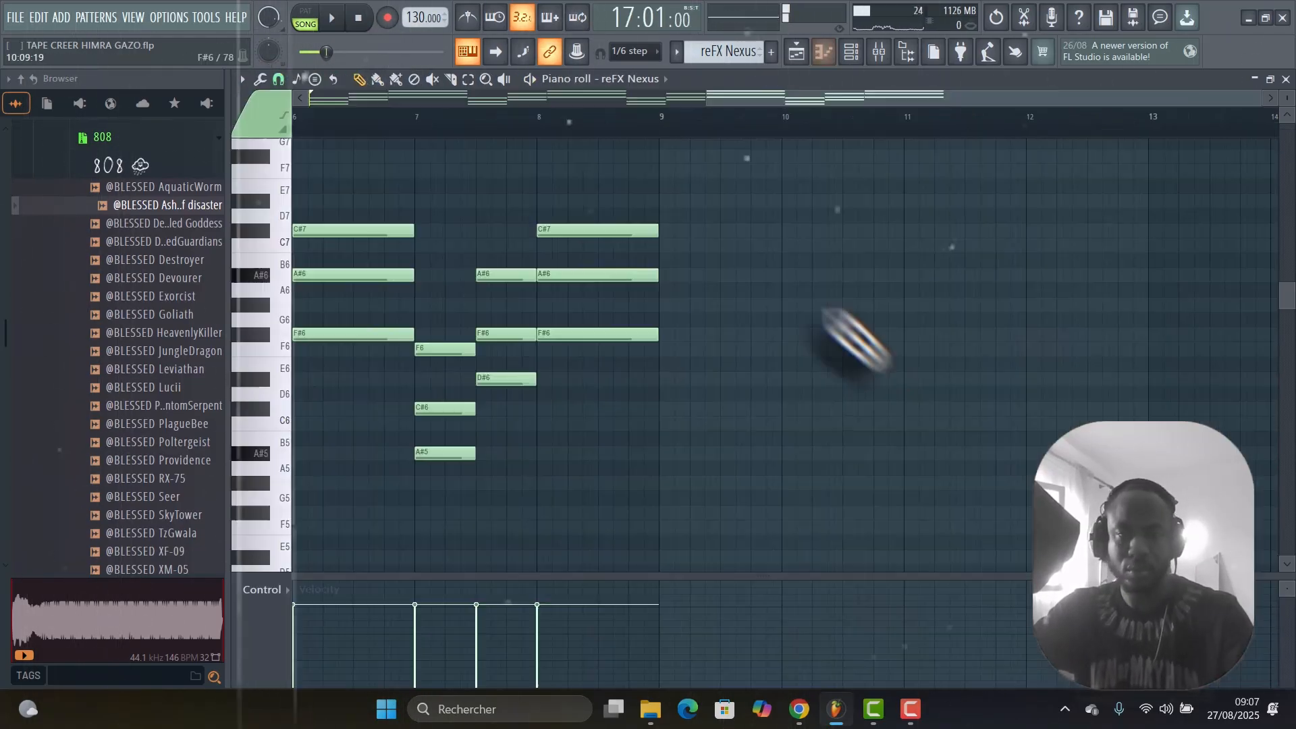
Select all the reFX Nexus notes, transpose them one octave down and back up one octave, and clear the selection.
drag(766, 98, 409, 98)
key(ctrl+a)
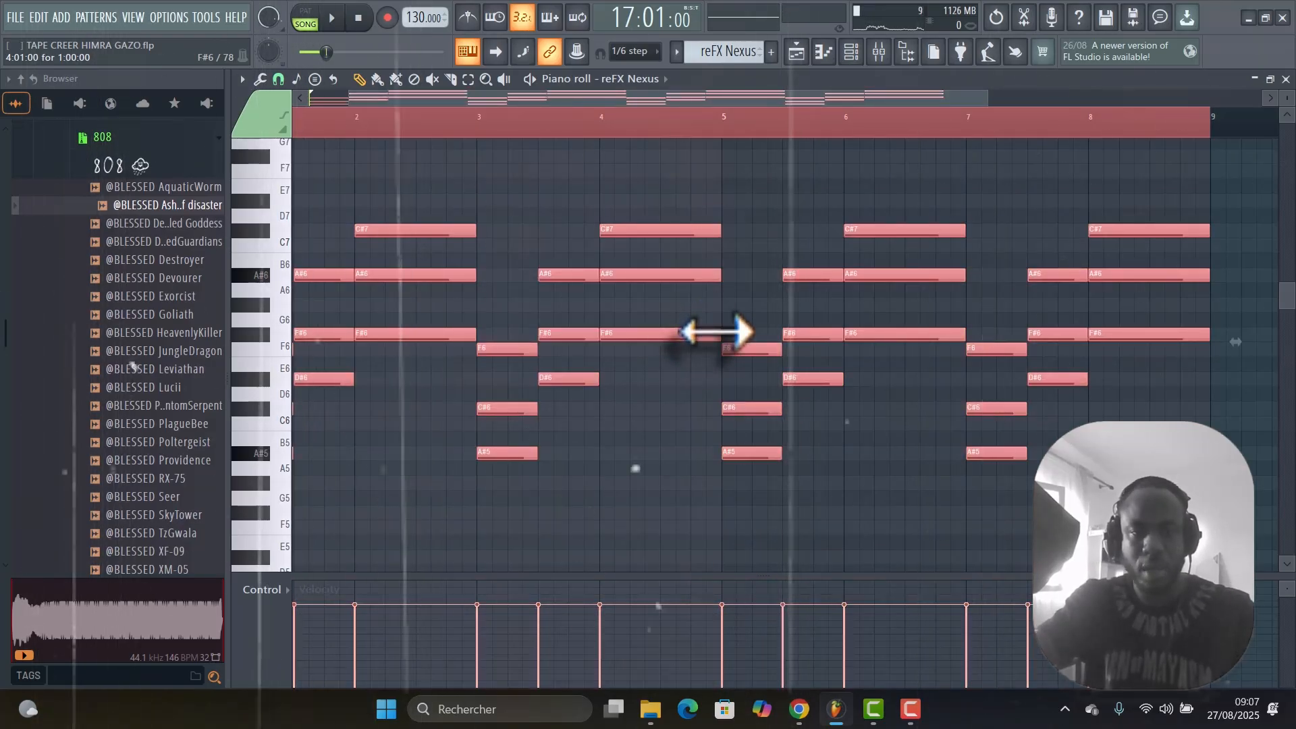
key(ctrl+Down)
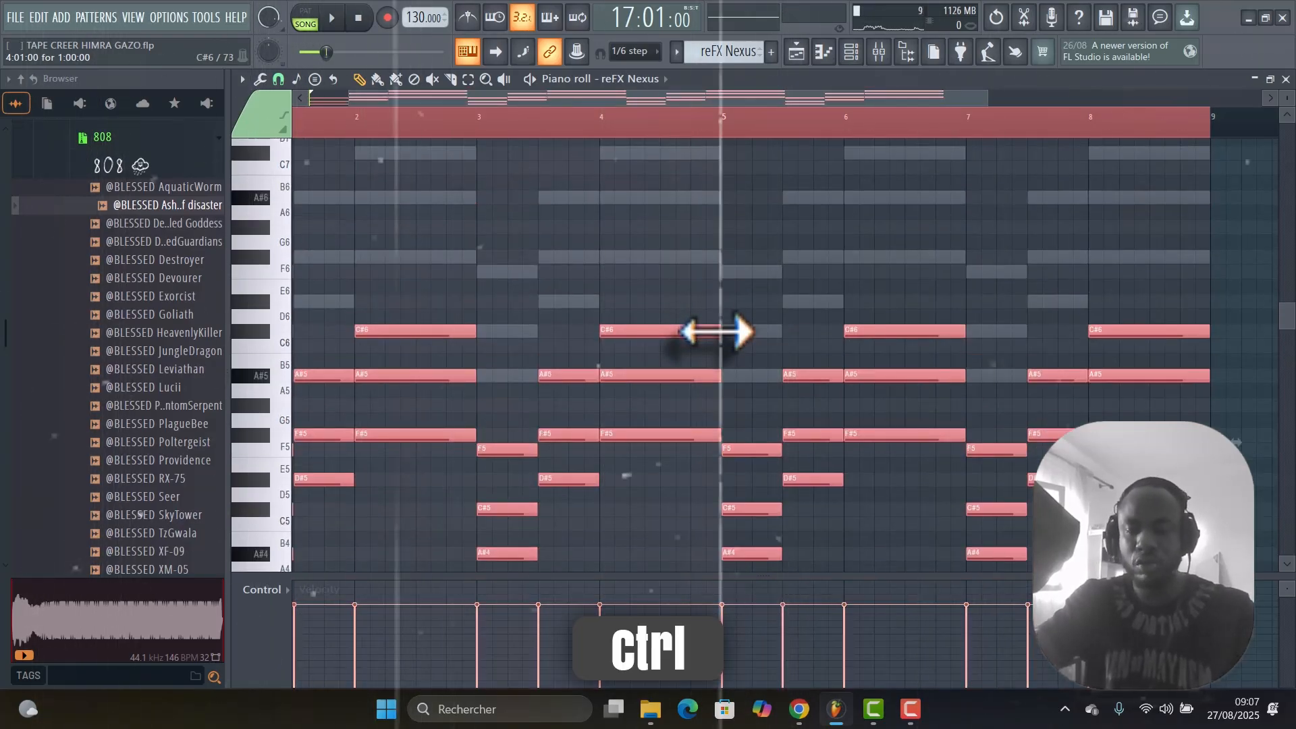
key(ctrl+Up)
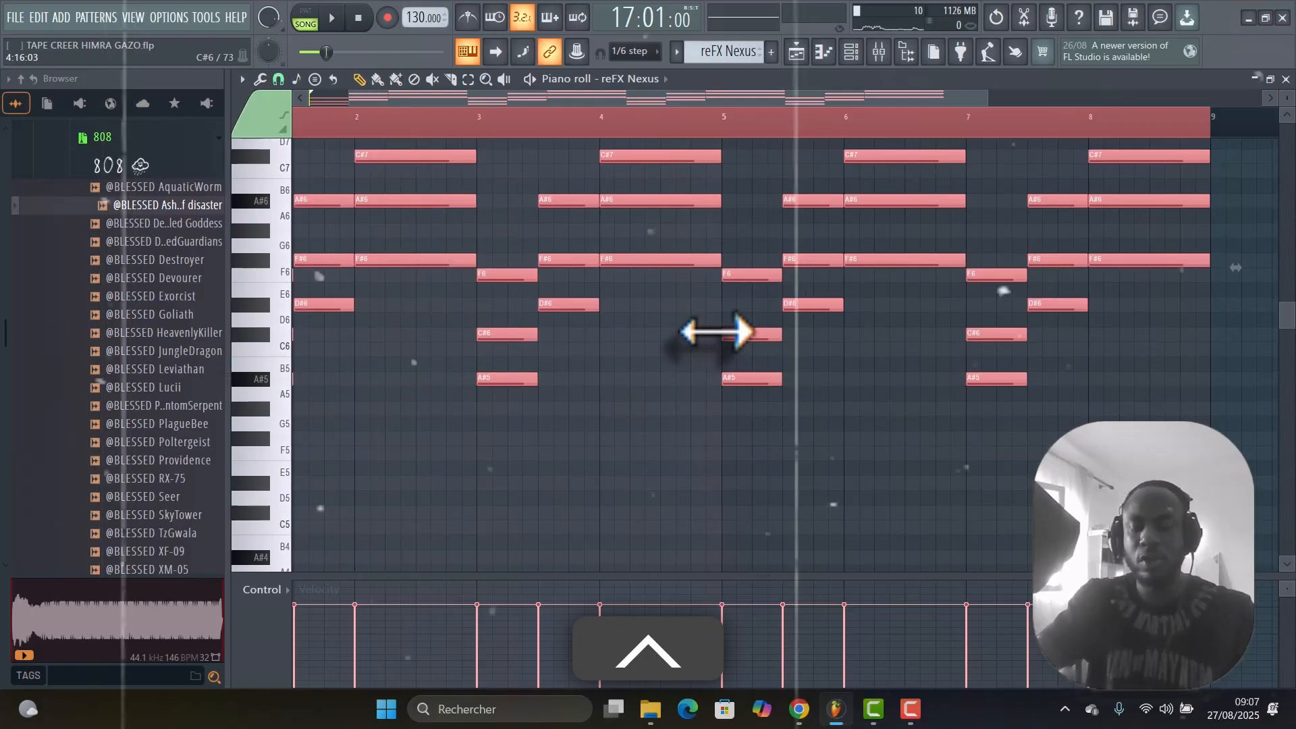
key(ctrl+d)
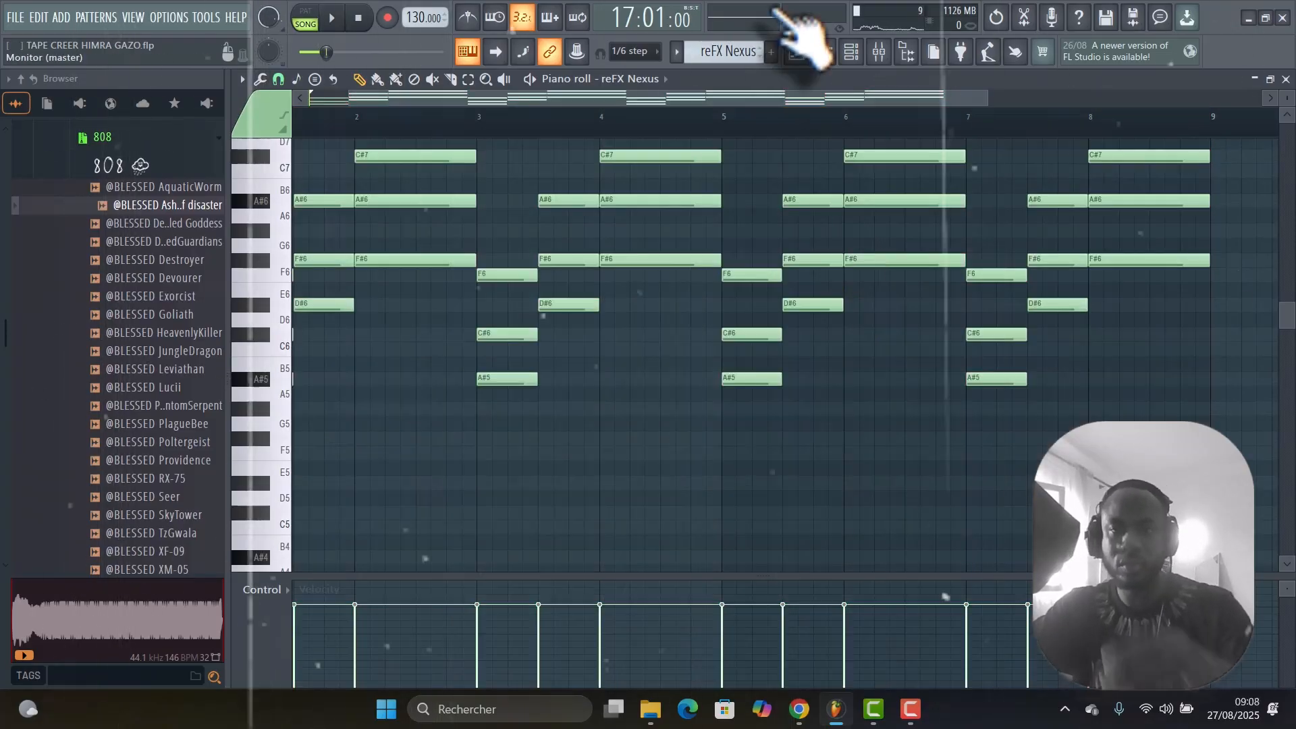
Return to the playlist, mute the reFX Nexus clip at bar 17 again and take Track 10 out of solo.
click(799, 52)
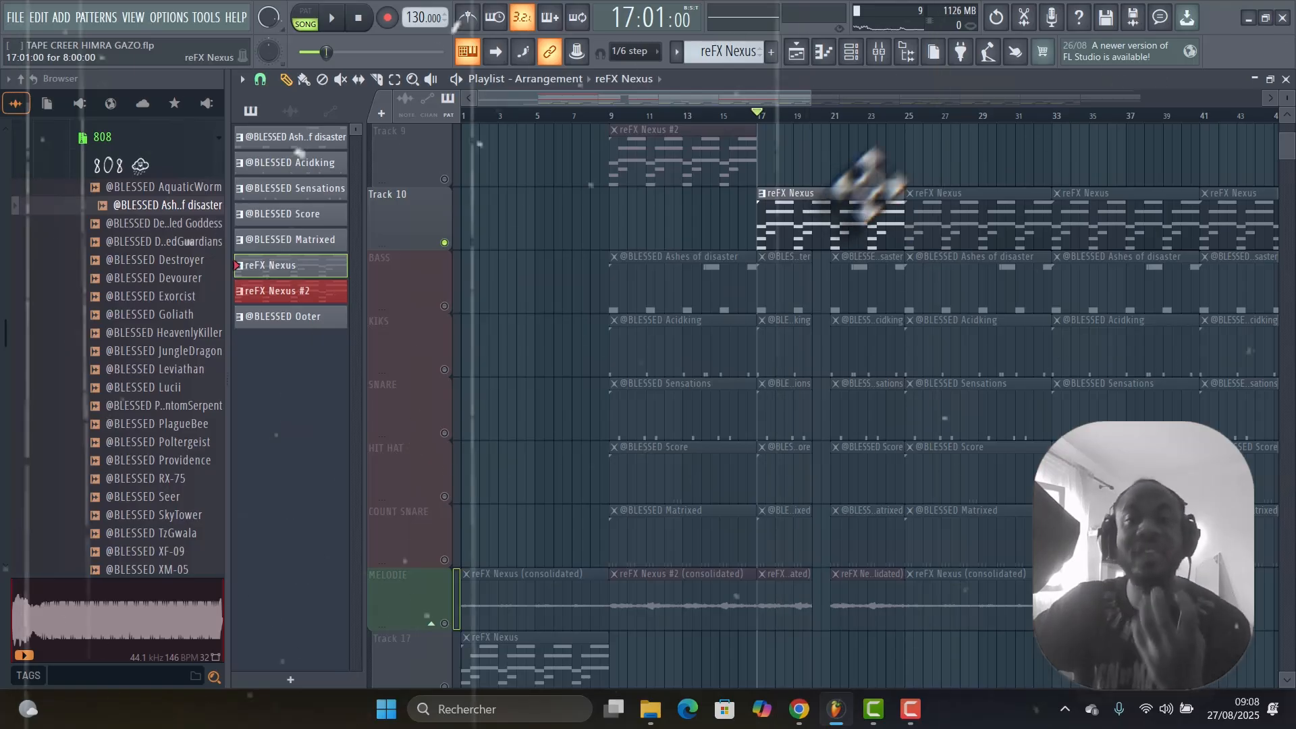
scroll(865, 179, up, 1)
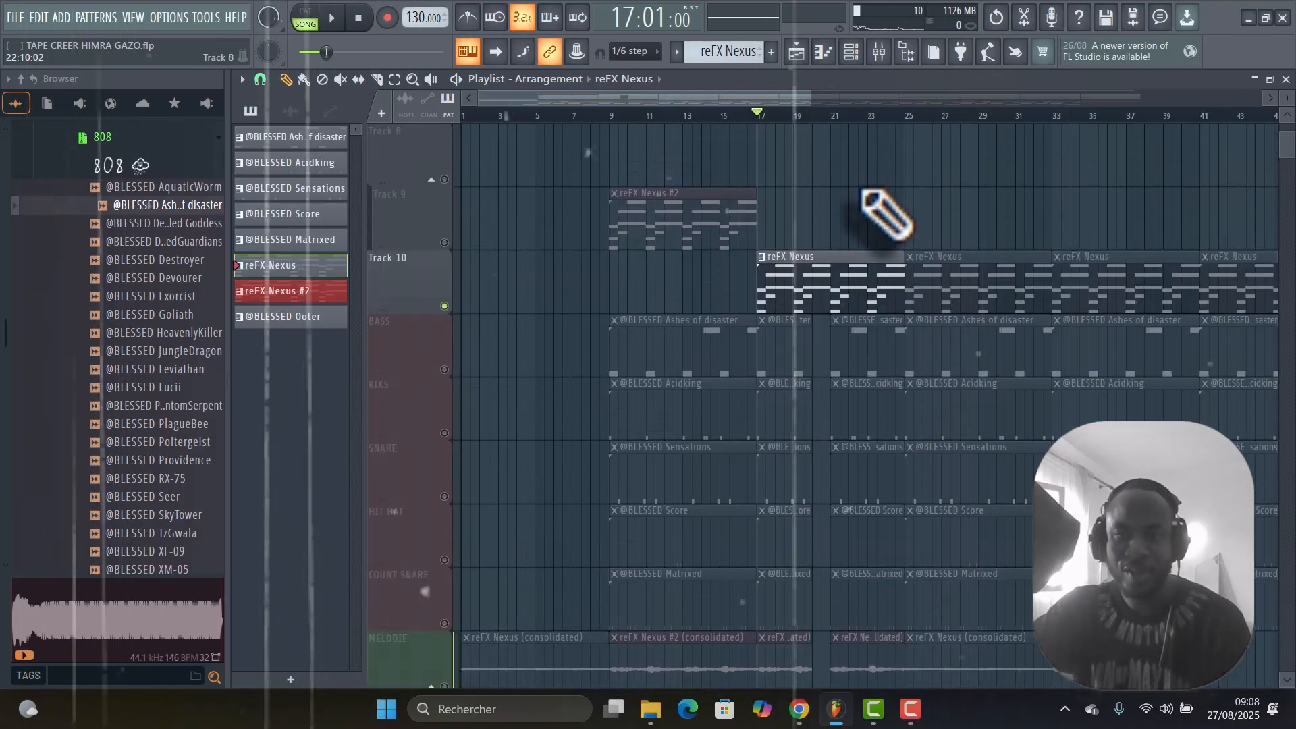
click(341, 79)
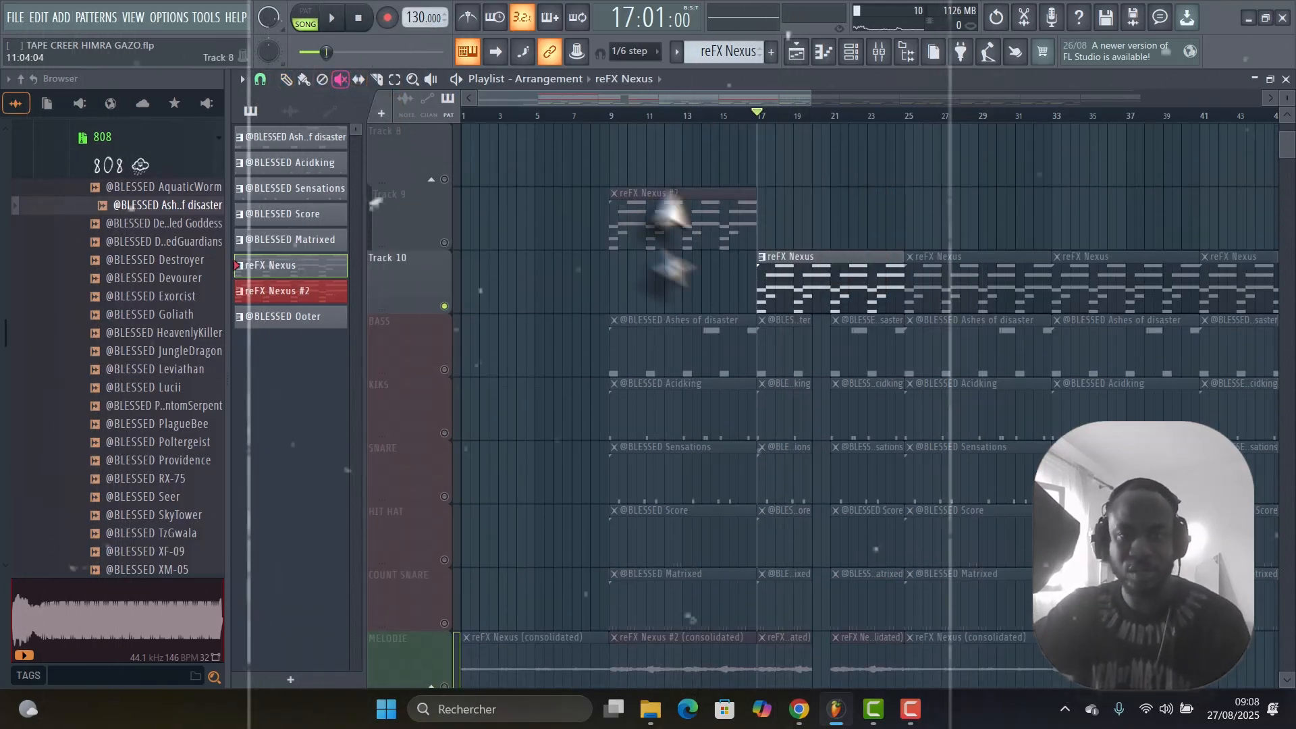
scroll(835, 314, down, 4)
scroll(842, 312, up, 3)
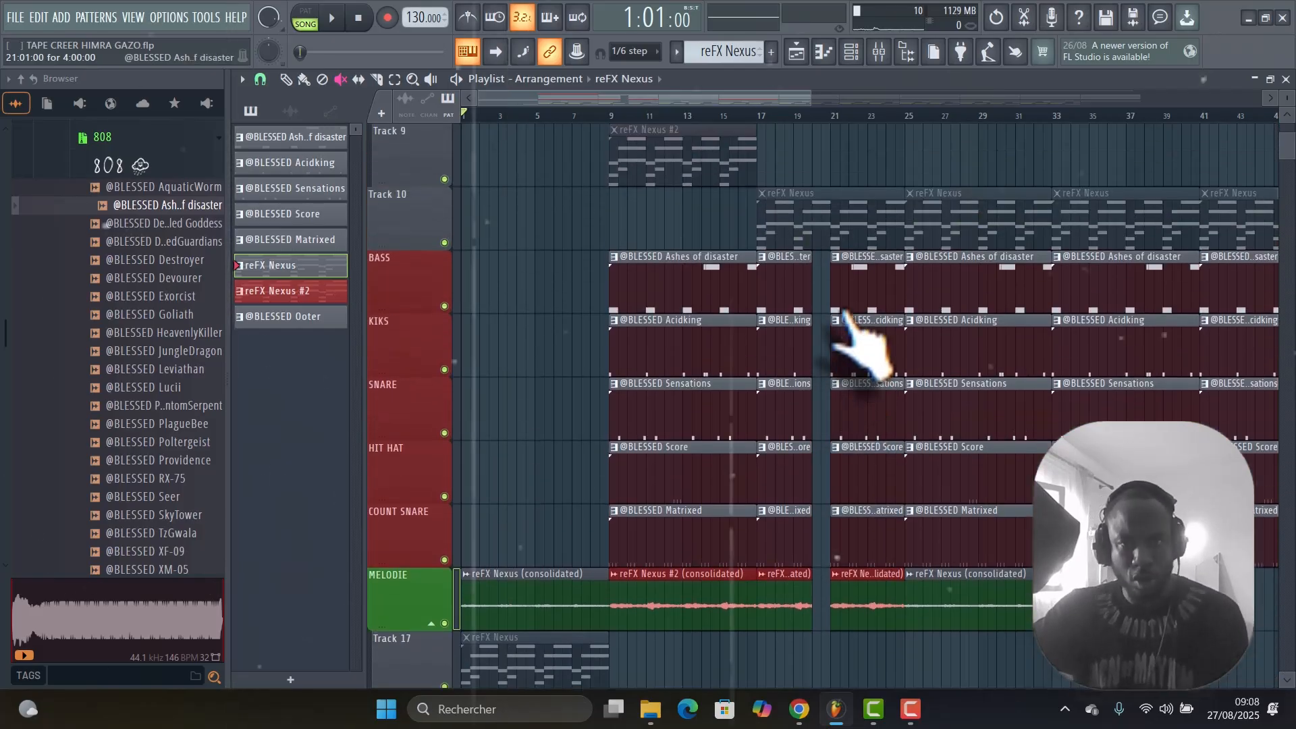
scroll(760, 307, down, 3)
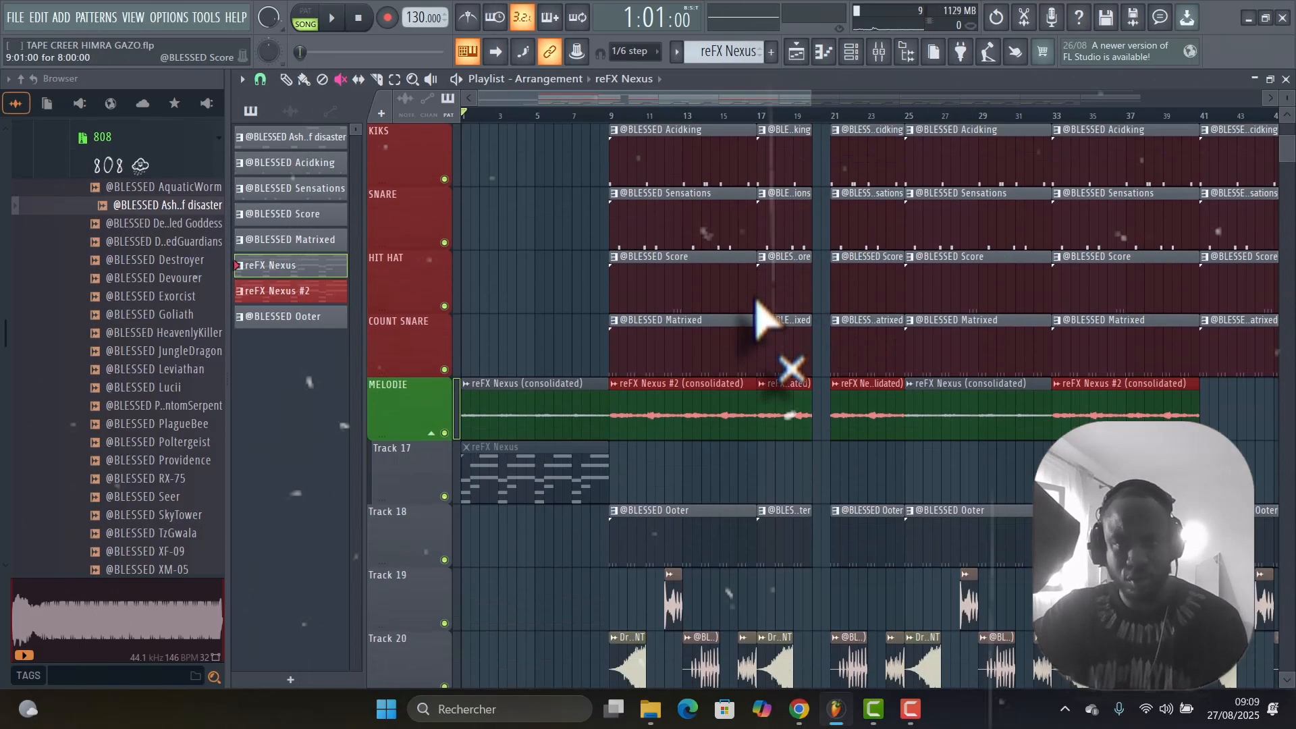
right_click(444, 370)
key(space)
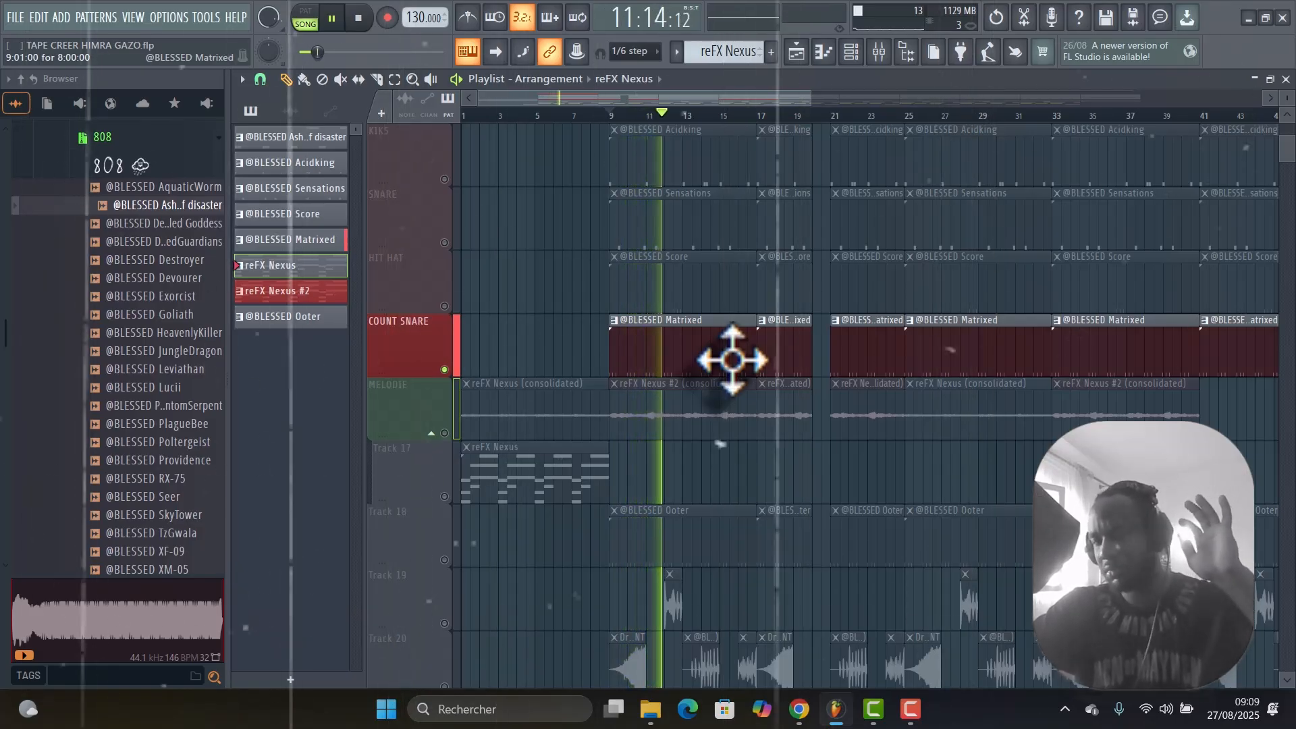
key(space)
double_click(732, 360)
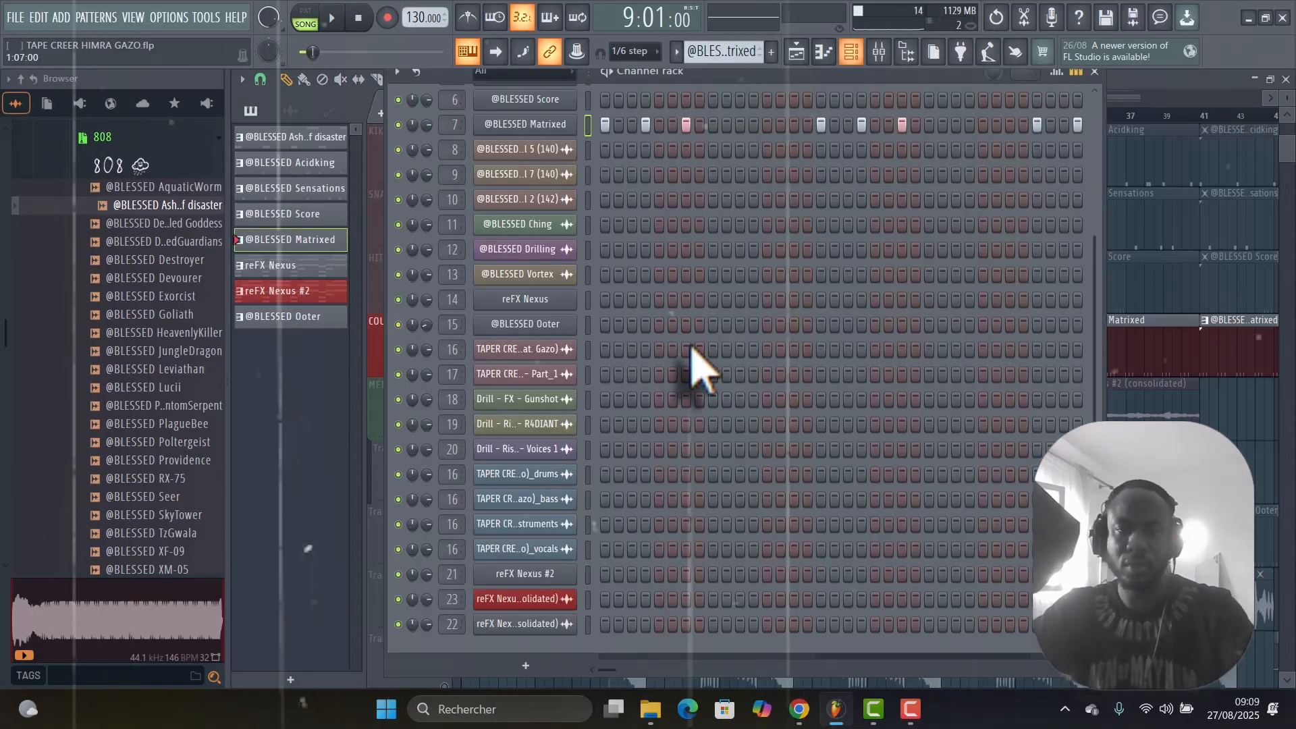
key(F6)
Unmute the HIT HAT track alongside the soloed COUNT SNARE track and play the two together.
scroll(674, 284, up, 1)
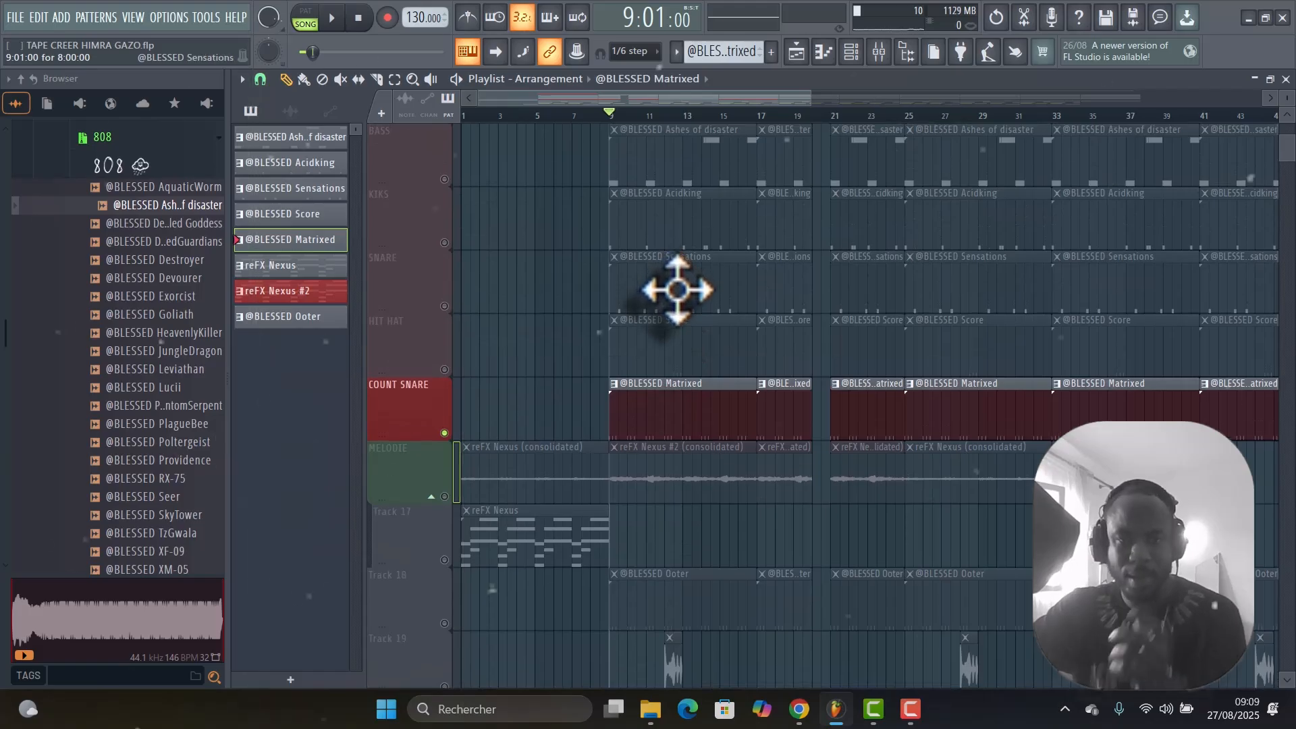
click(451, 371)
scroll(749, 351, up, 1)
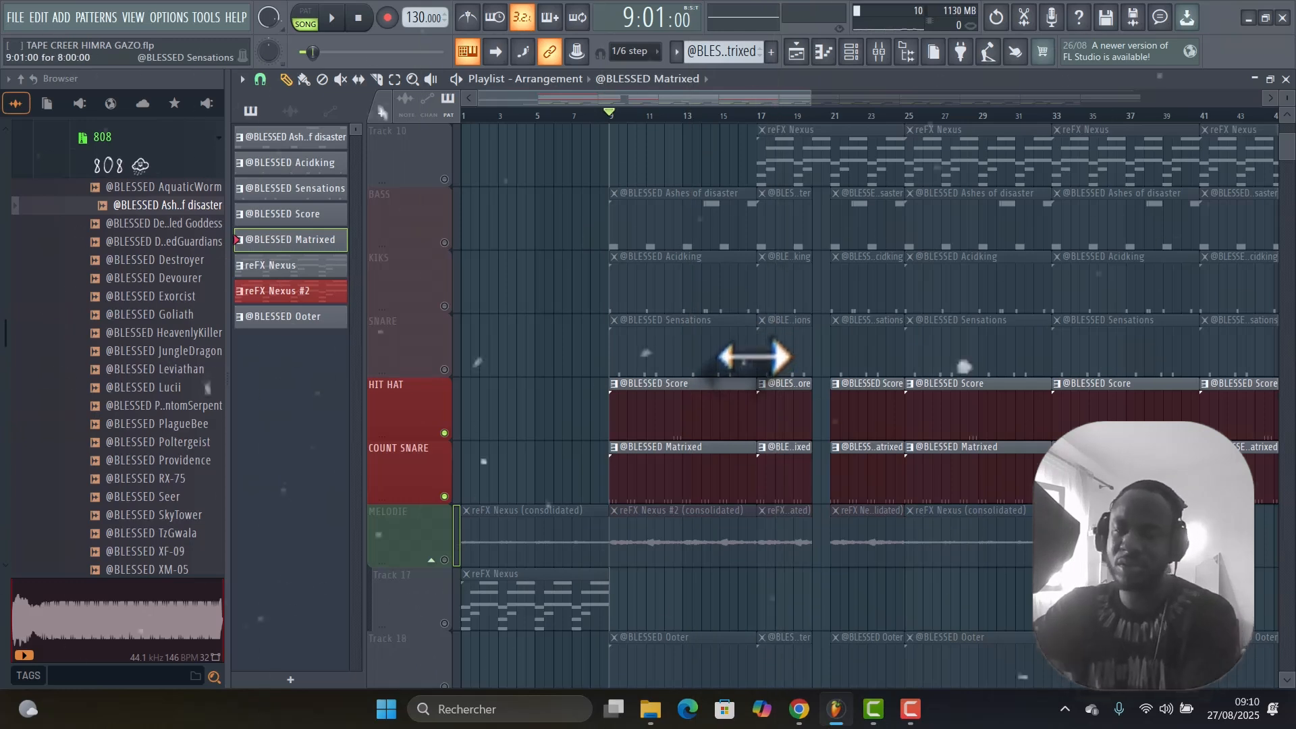
key(space)
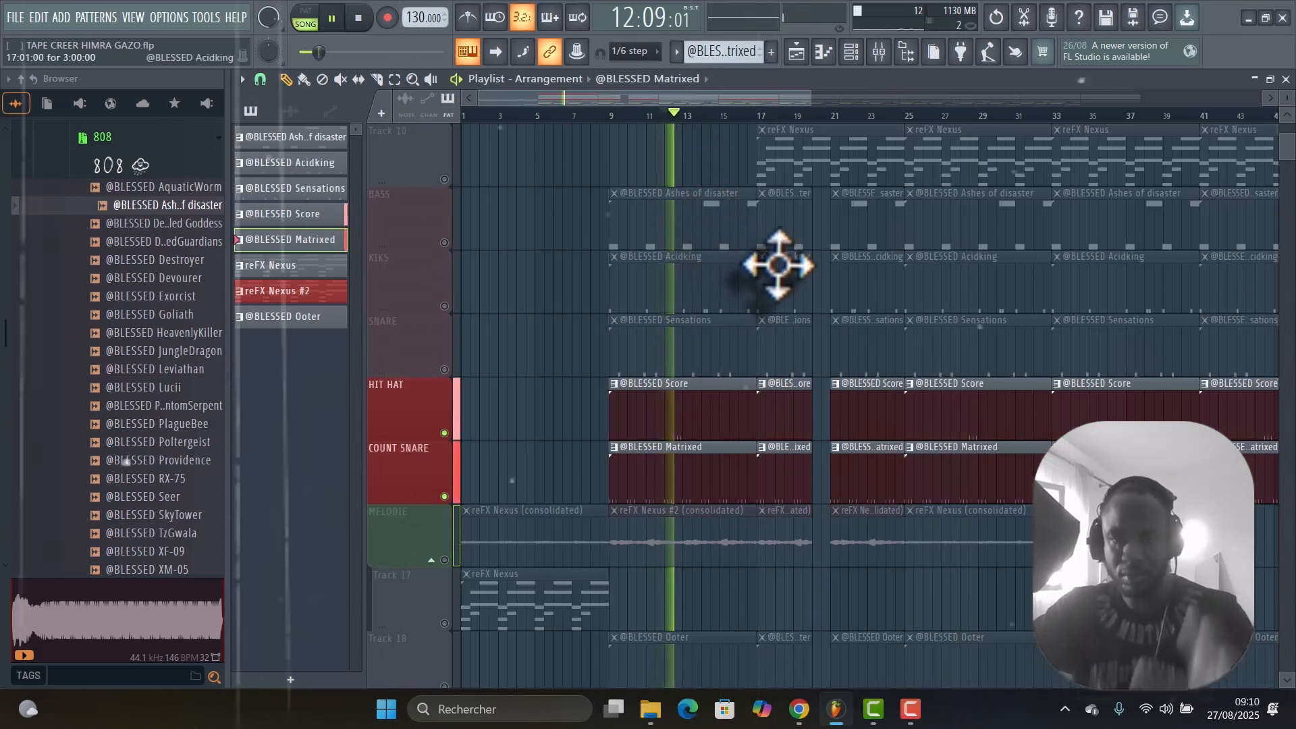
key(space)
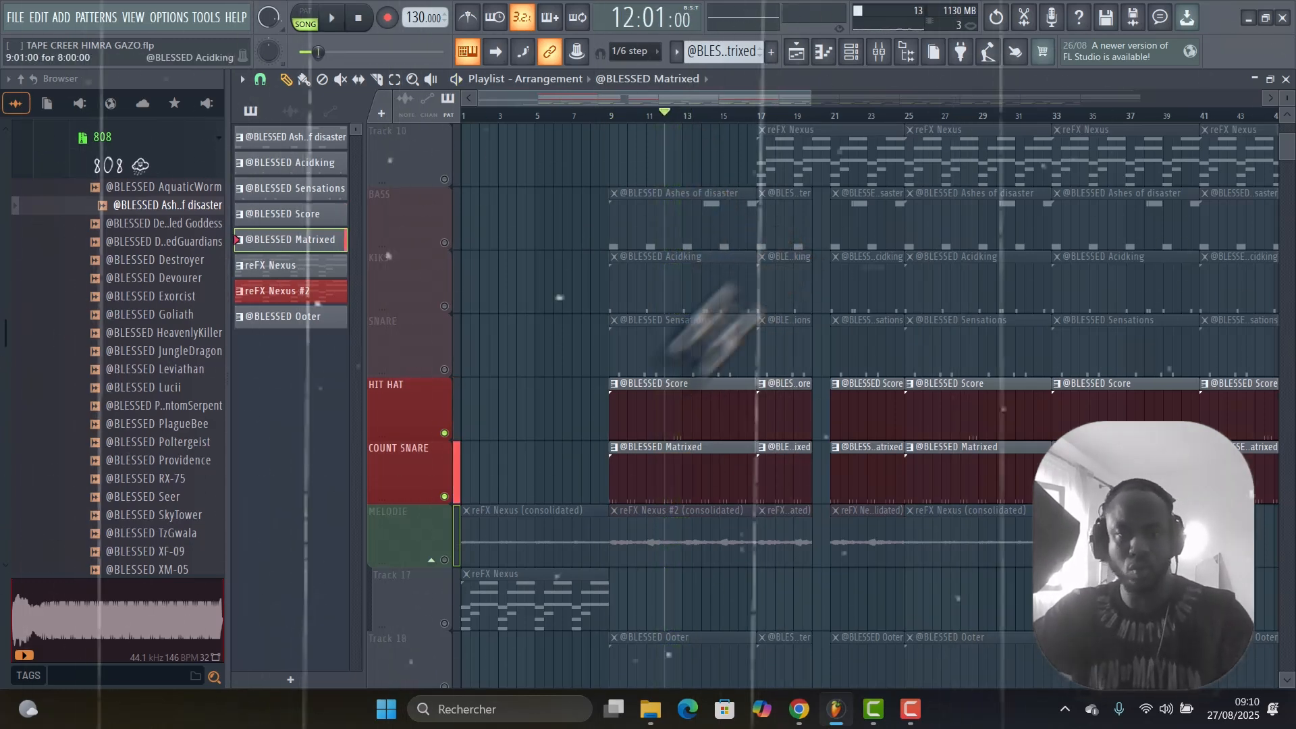
key(space)
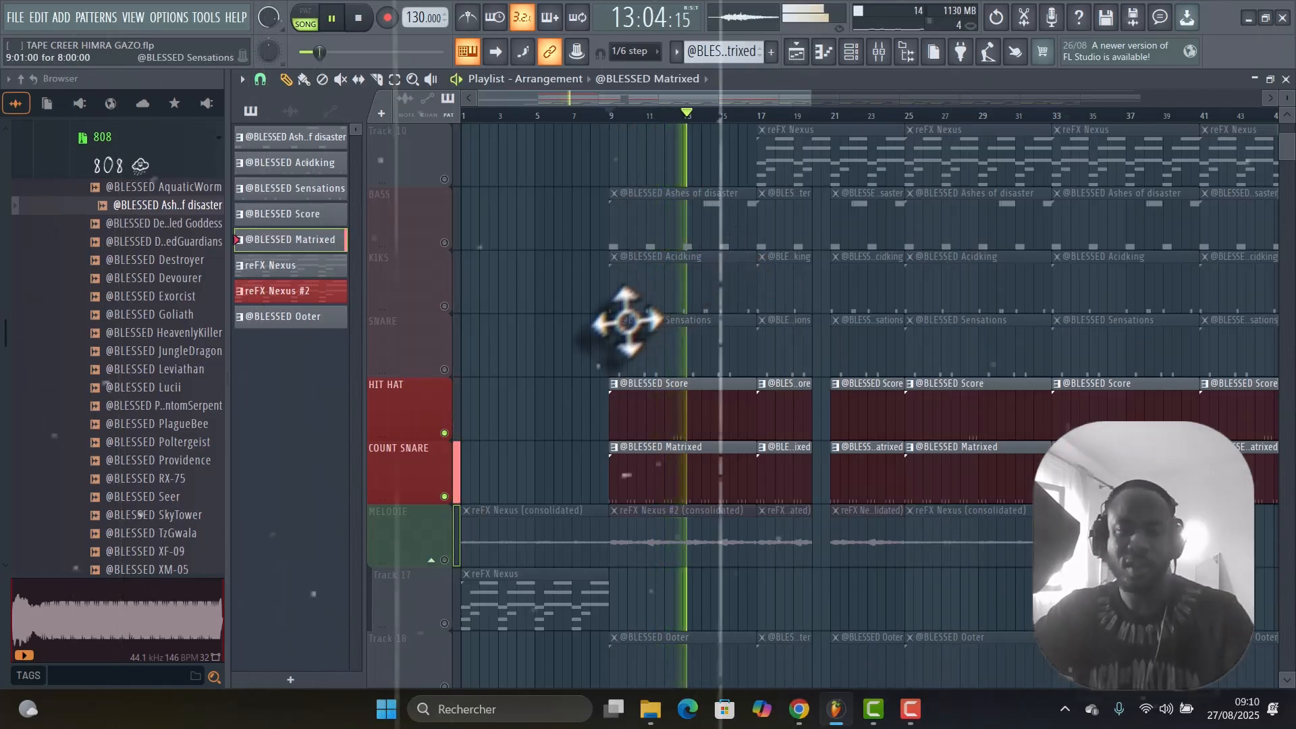
key(space)
Unmute the SNARE track as well and play it with HIT HAT and COUNT SNARE from bar 9.
click(444, 369)
scroll(665, 356, down, 1)
scroll(665, 357, up, 2)
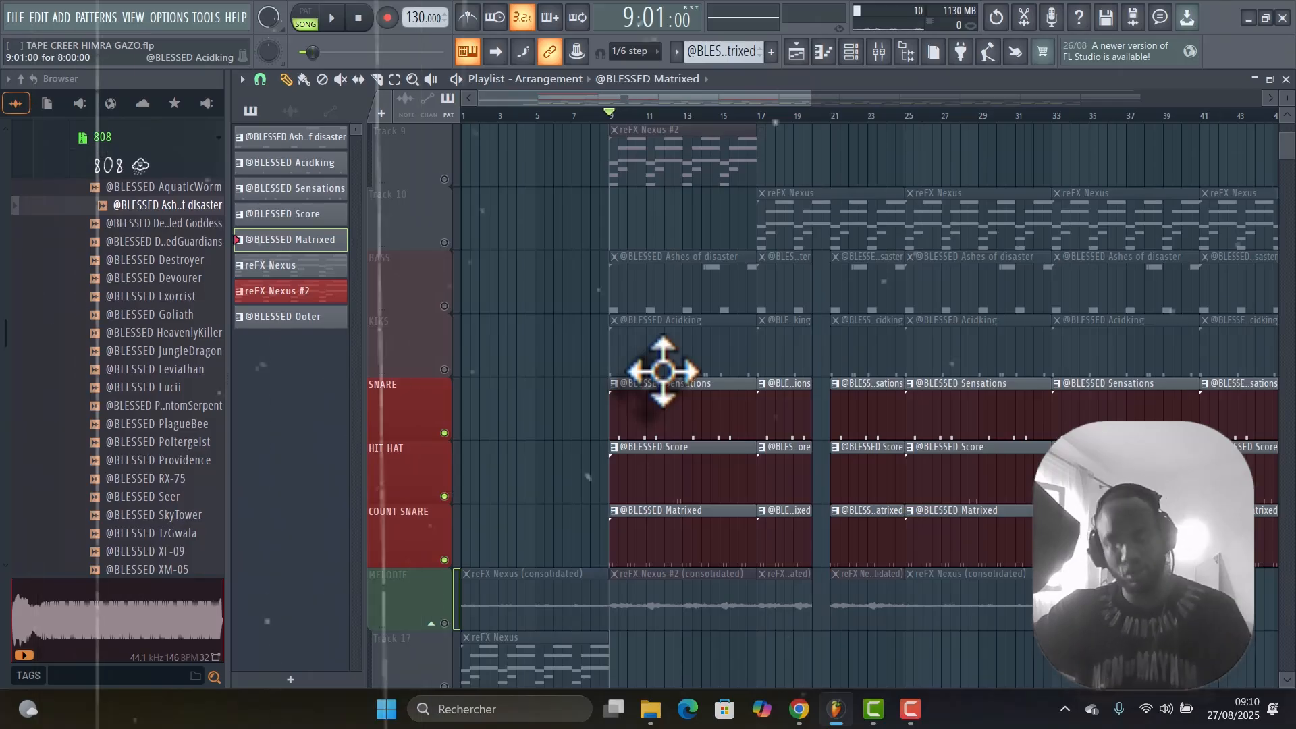
key(space)
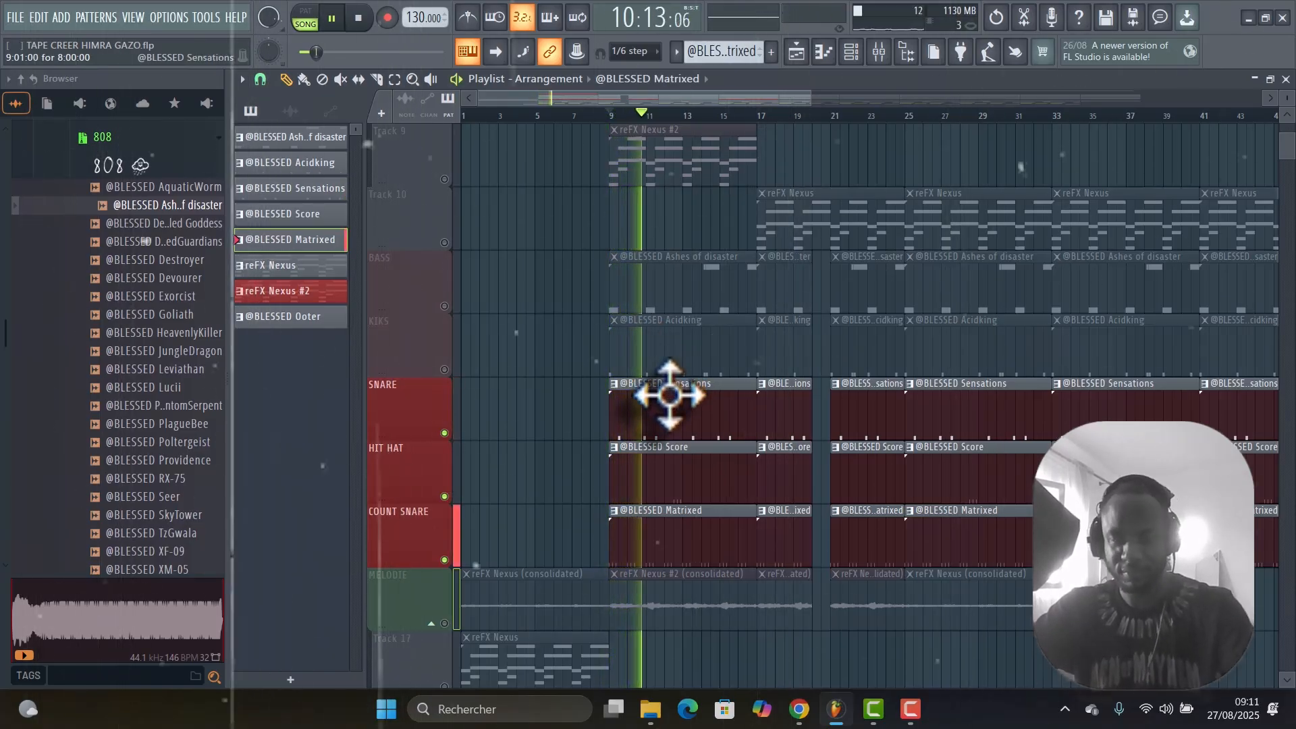
key(space)
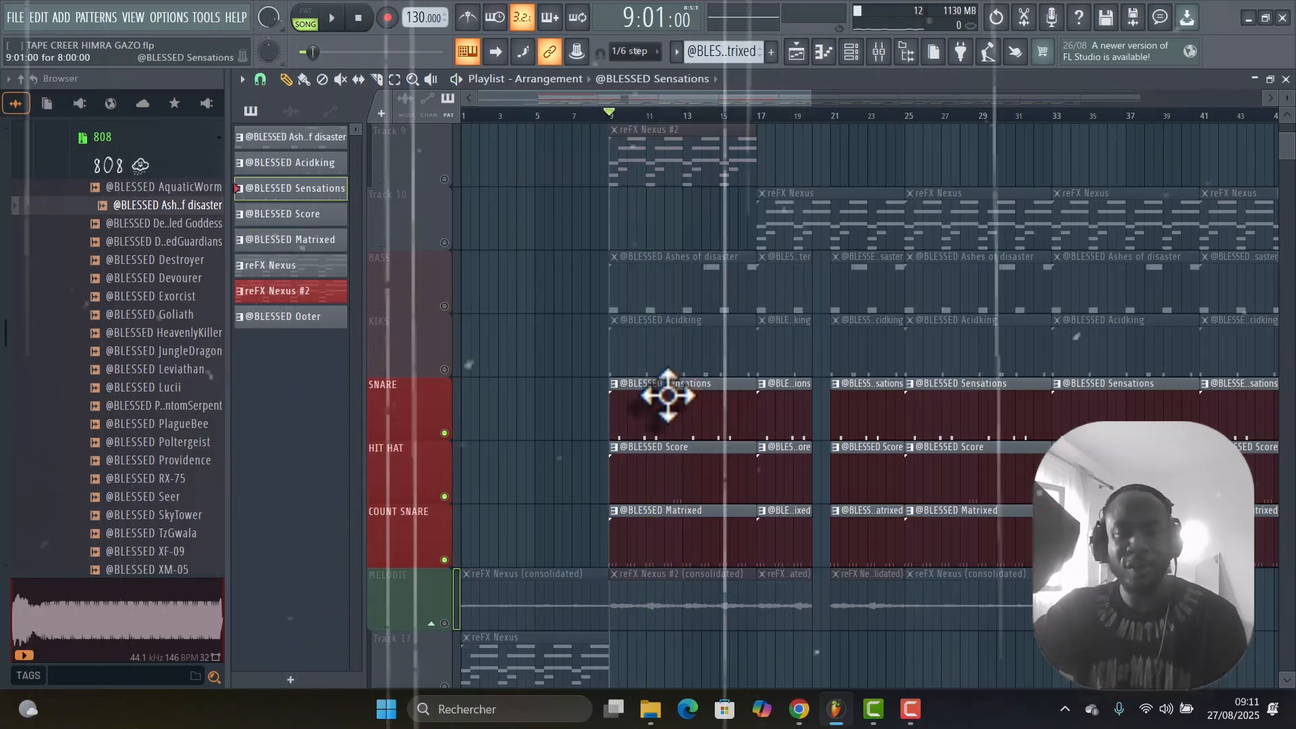
double_click(669, 397)
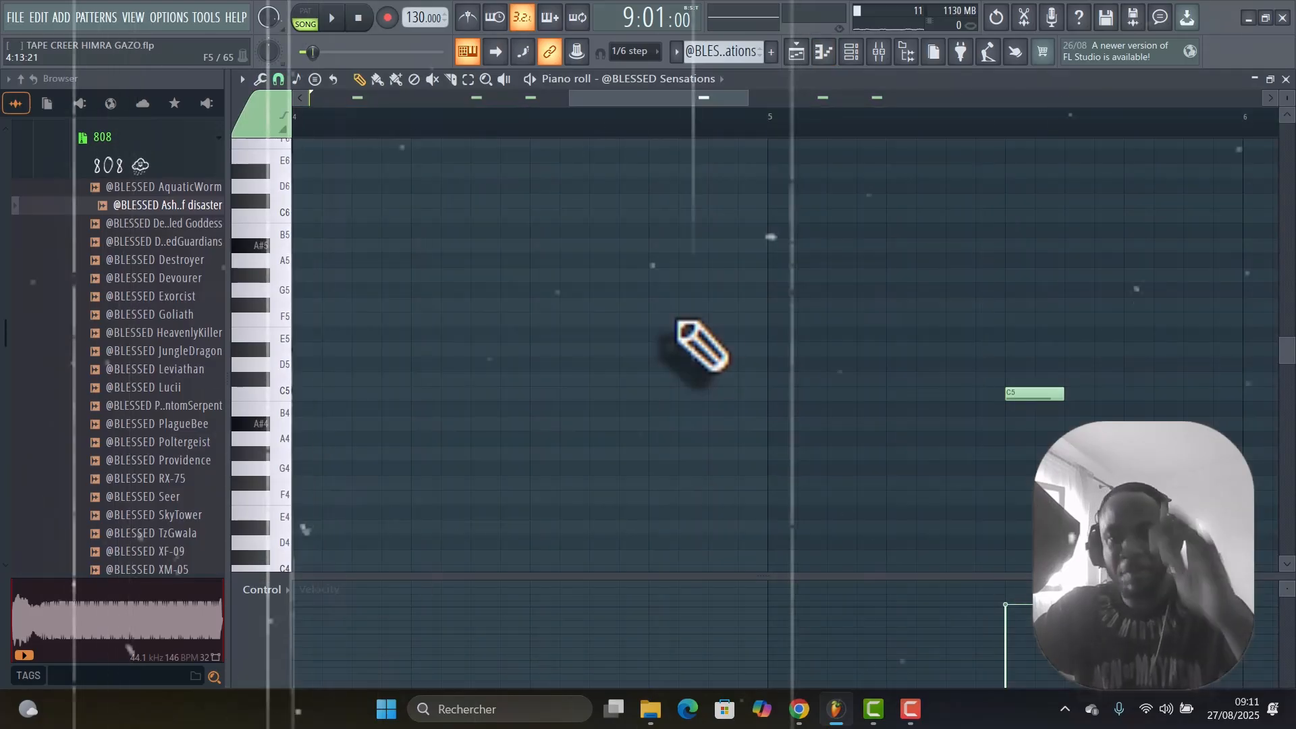
click(851, 51)
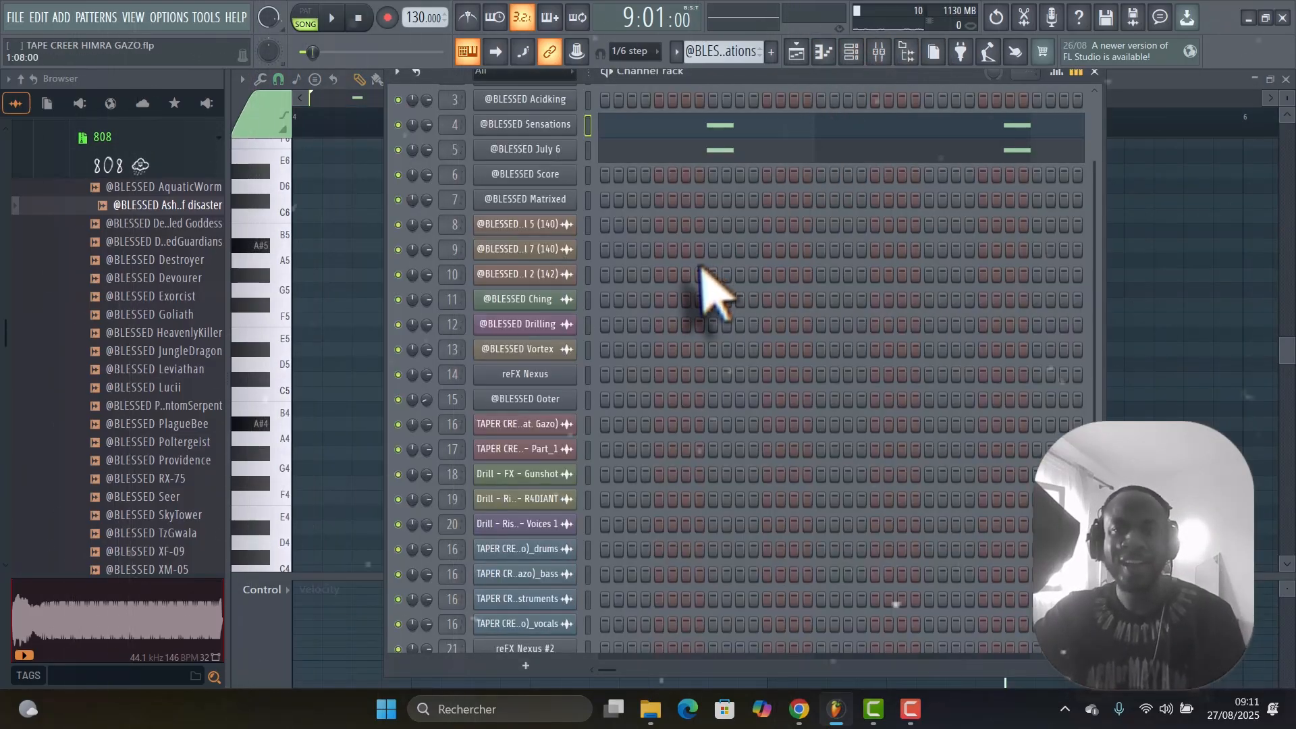
scroll(708, 273, up, 2)
scroll(705, 297, down, 5)
scroll(704, 307, up, 5)
scroll(715, 331, up, 3)
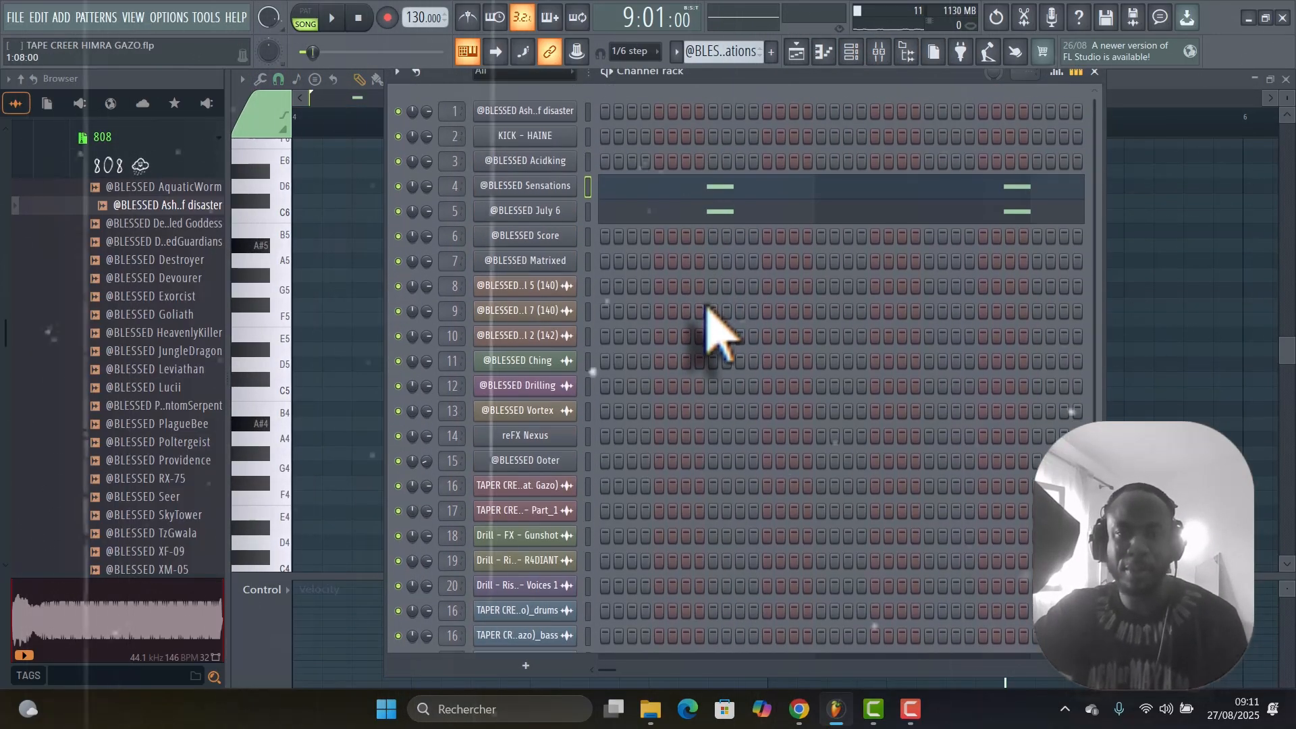
key(space)
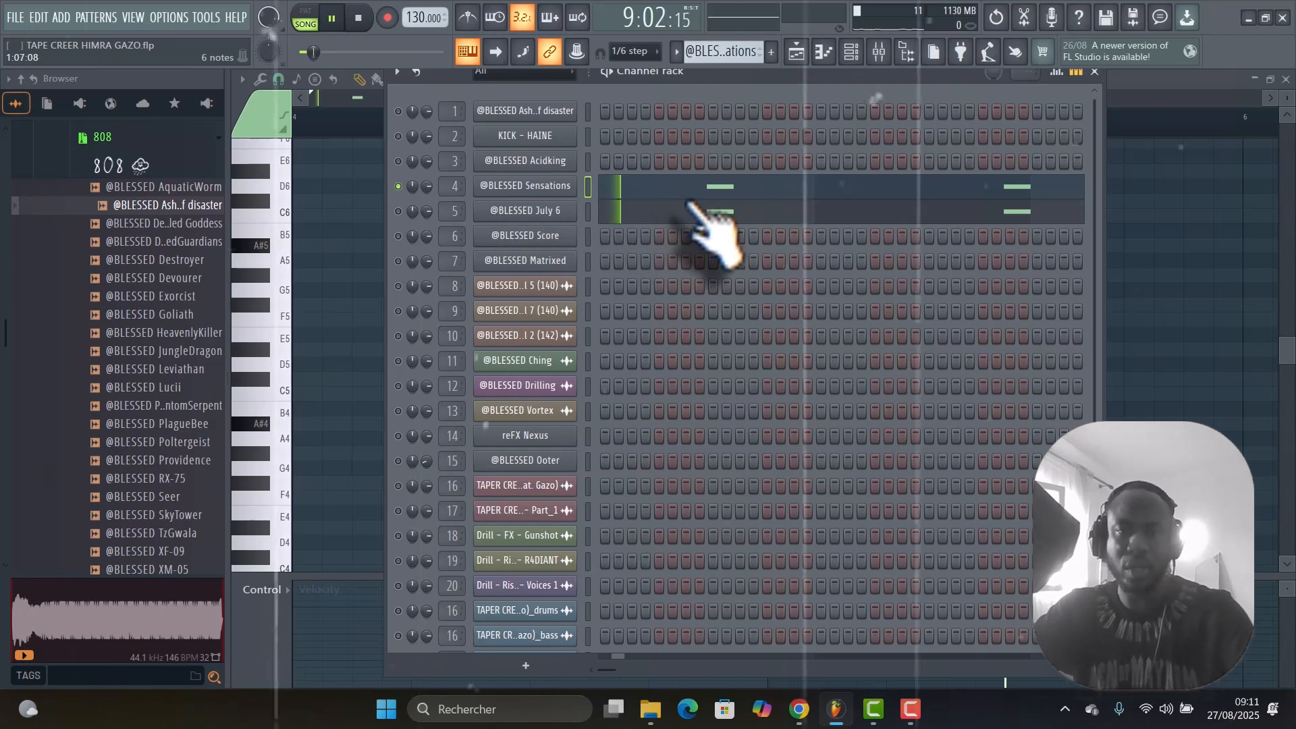
key(F9)
key(space)
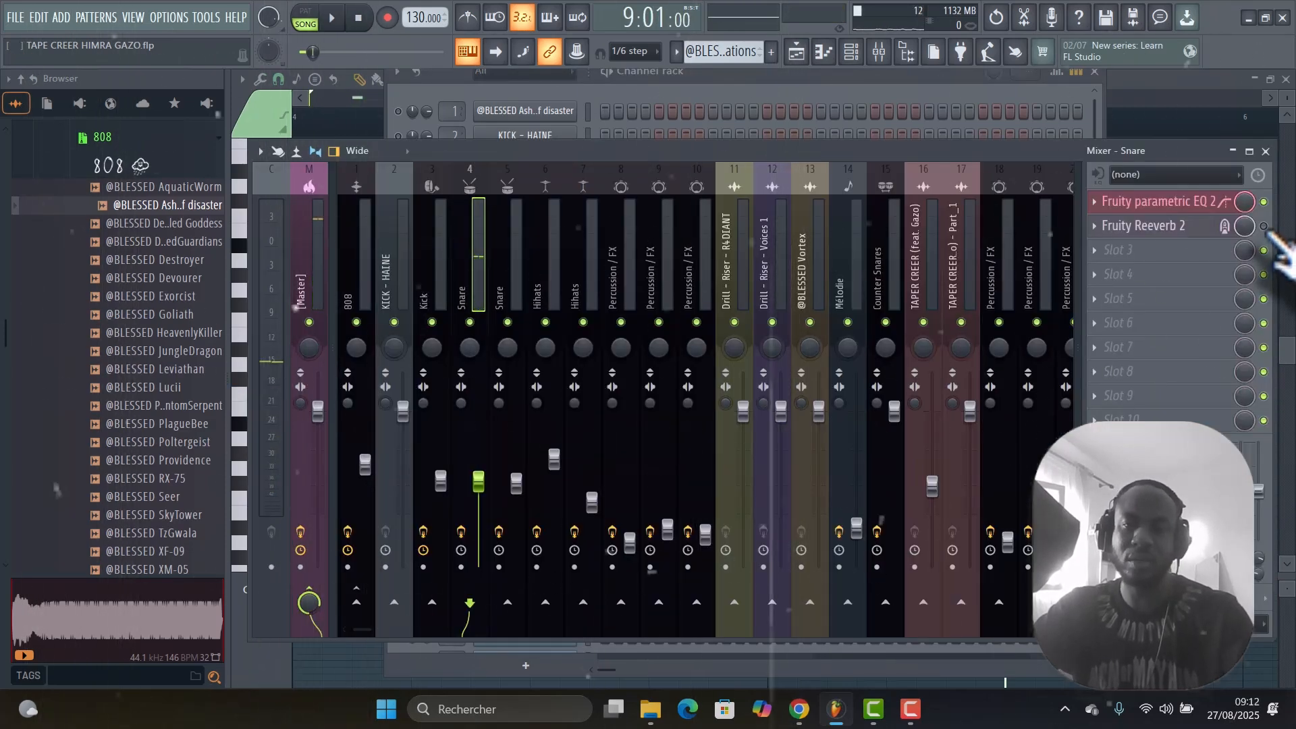
key(space)
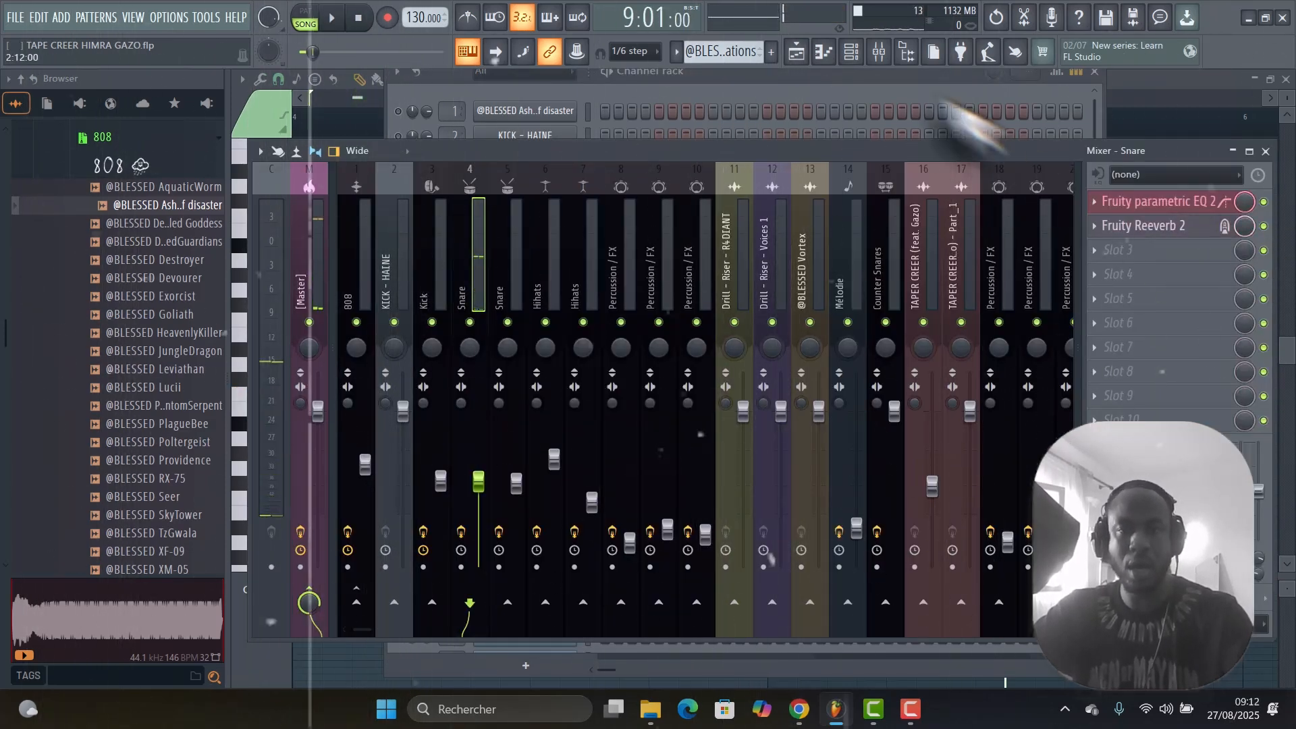
click(765, 76)
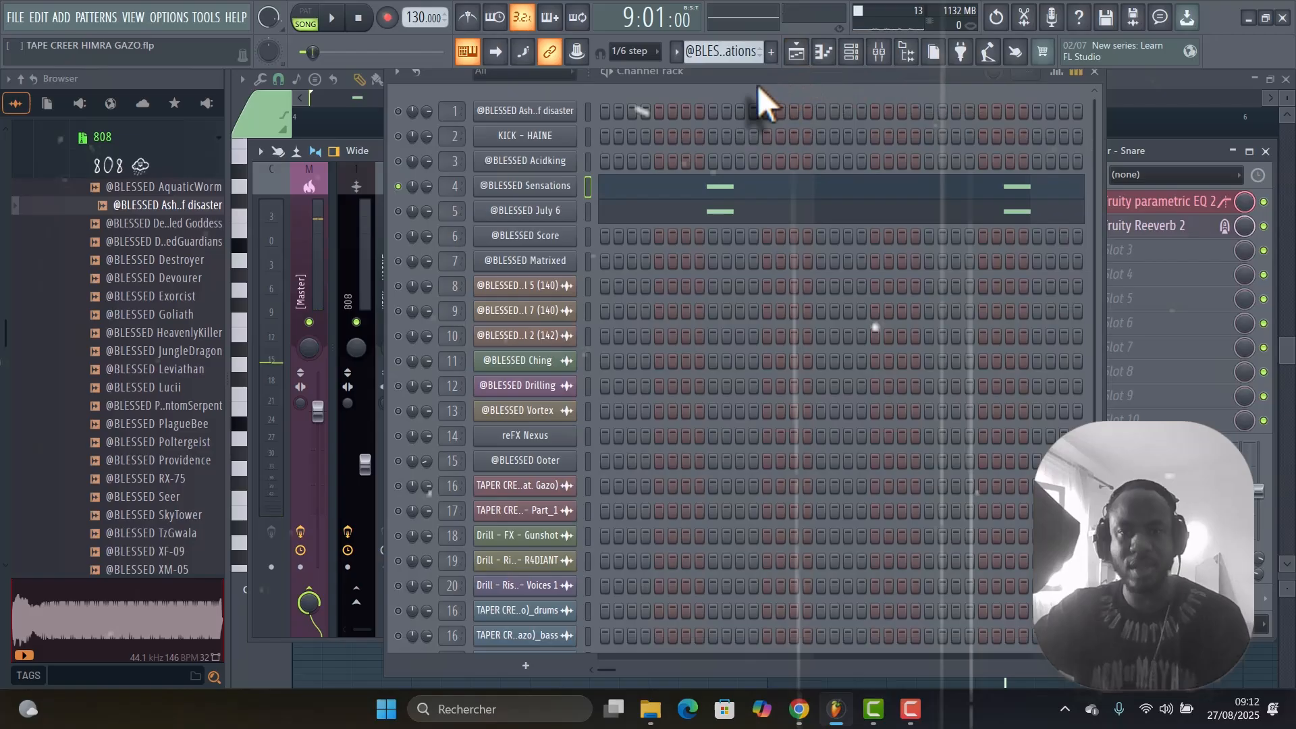
right_click(399, 211)
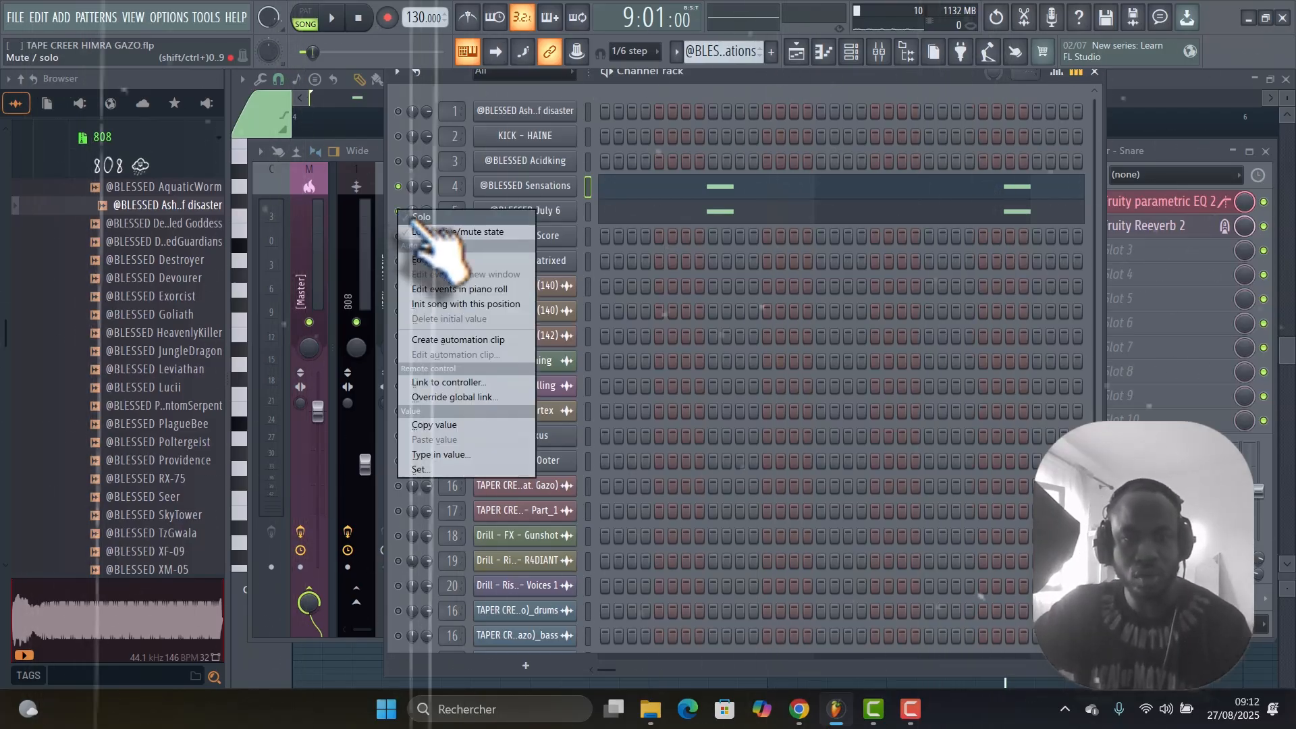
click(414, 221)
key(space)
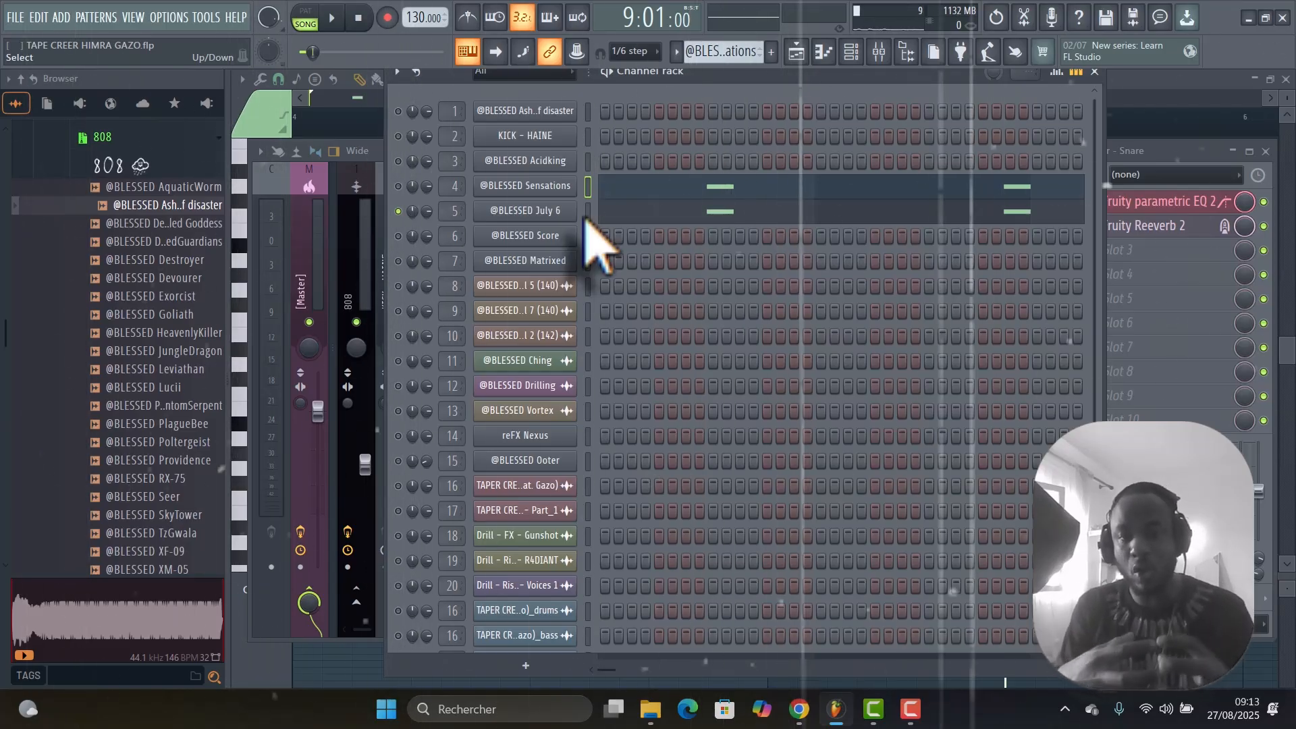
right_click(397, 187)
click(426, 195)
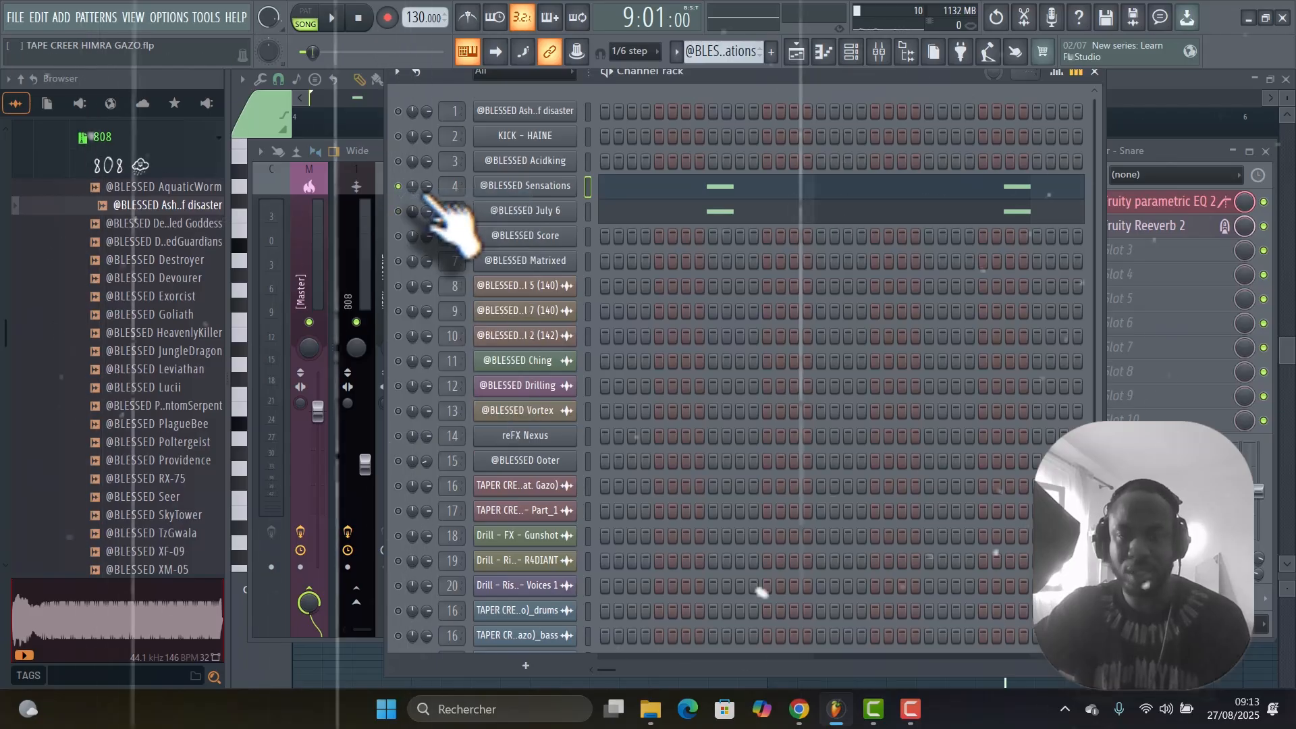
key(space)
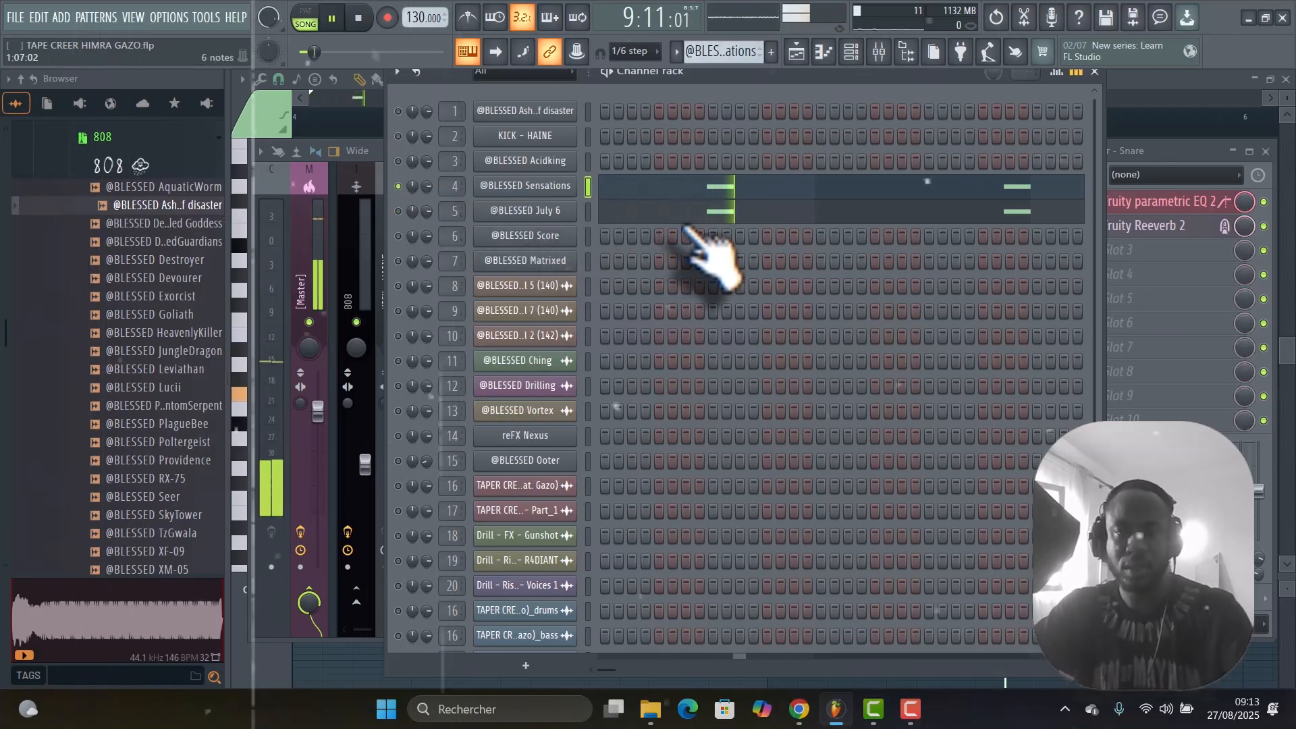
key(space)
right_click(398, 212)
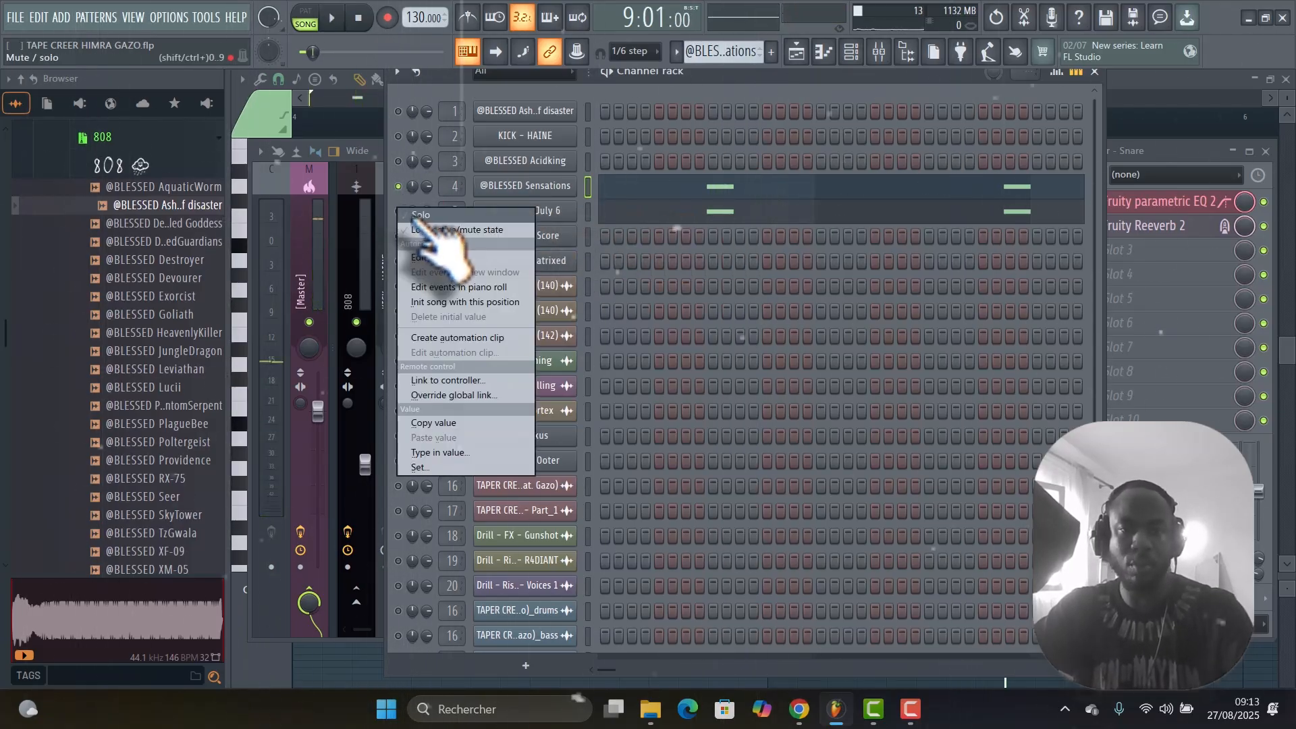
click(417, 215)
key(space)
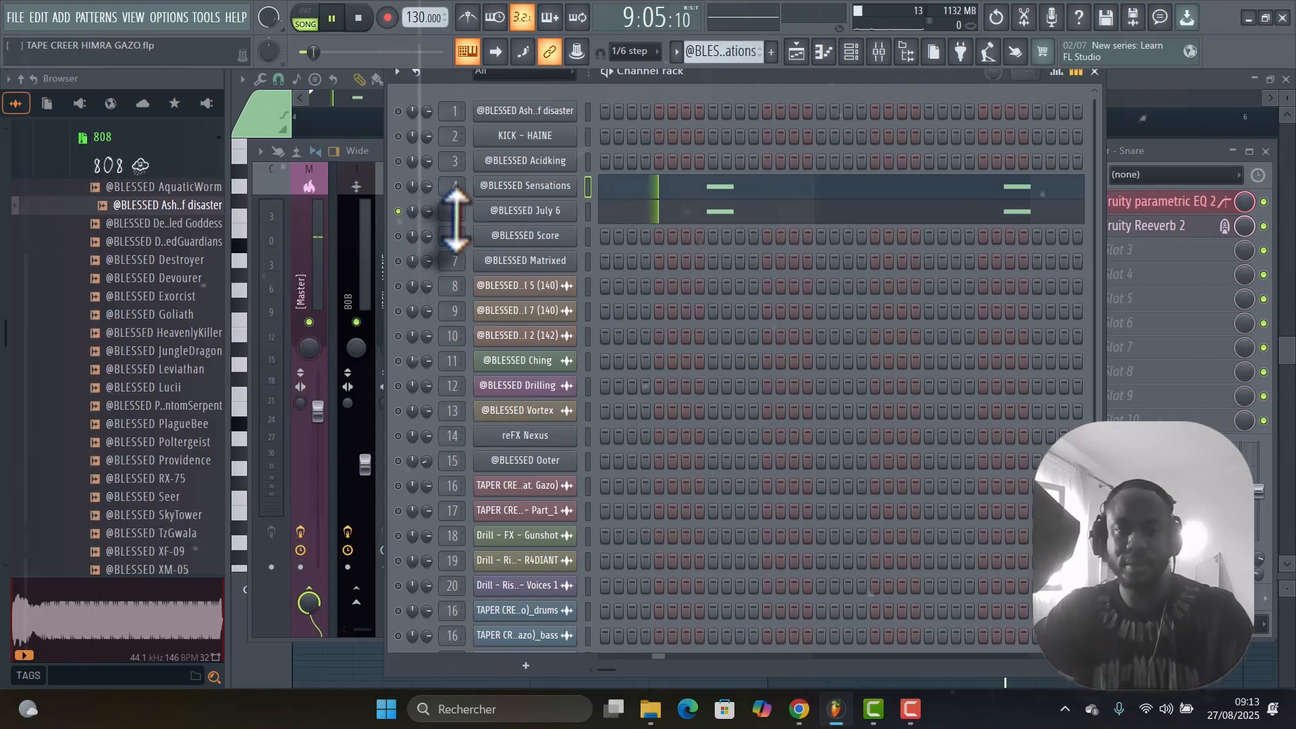
key(space)
click(398, 186)
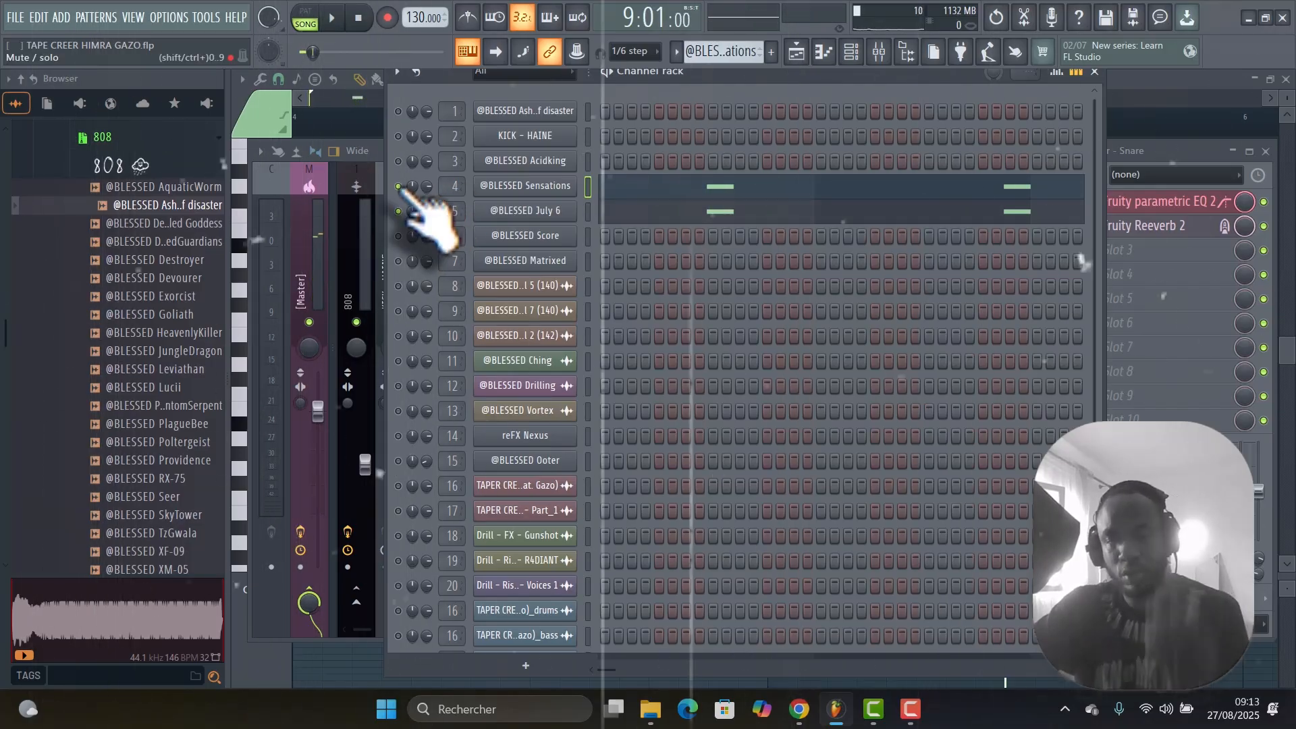
key(space)
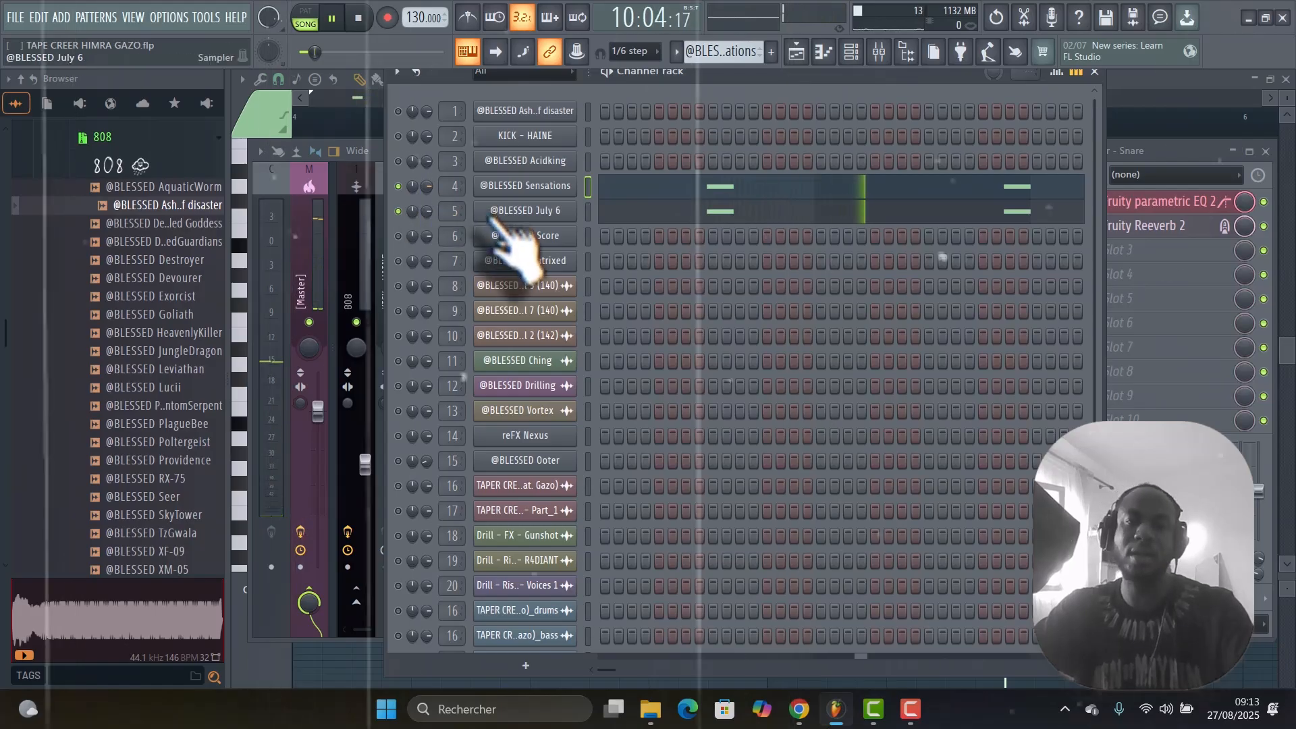
key(space)
Take the two snare channels out of solo and return to the drum tracks in the playlist.
right_click(398, 210)
click(416, 226)
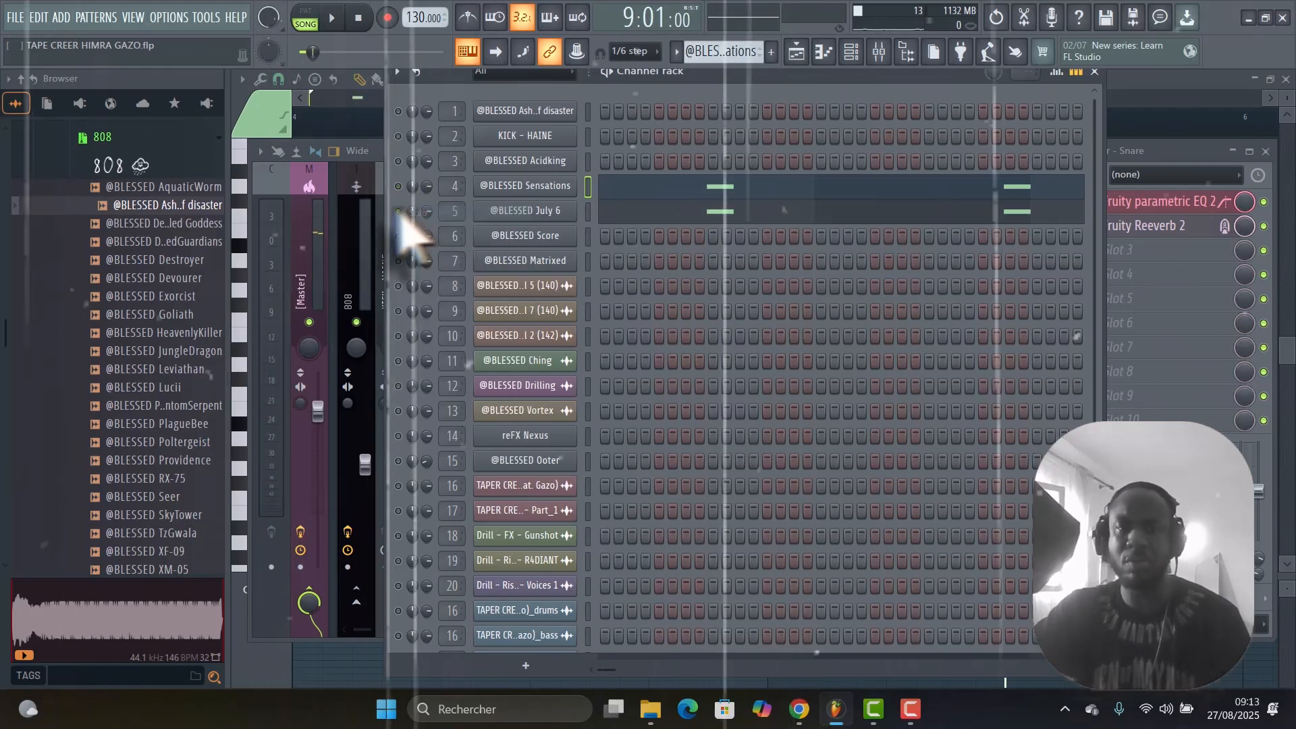
click(795, 60)
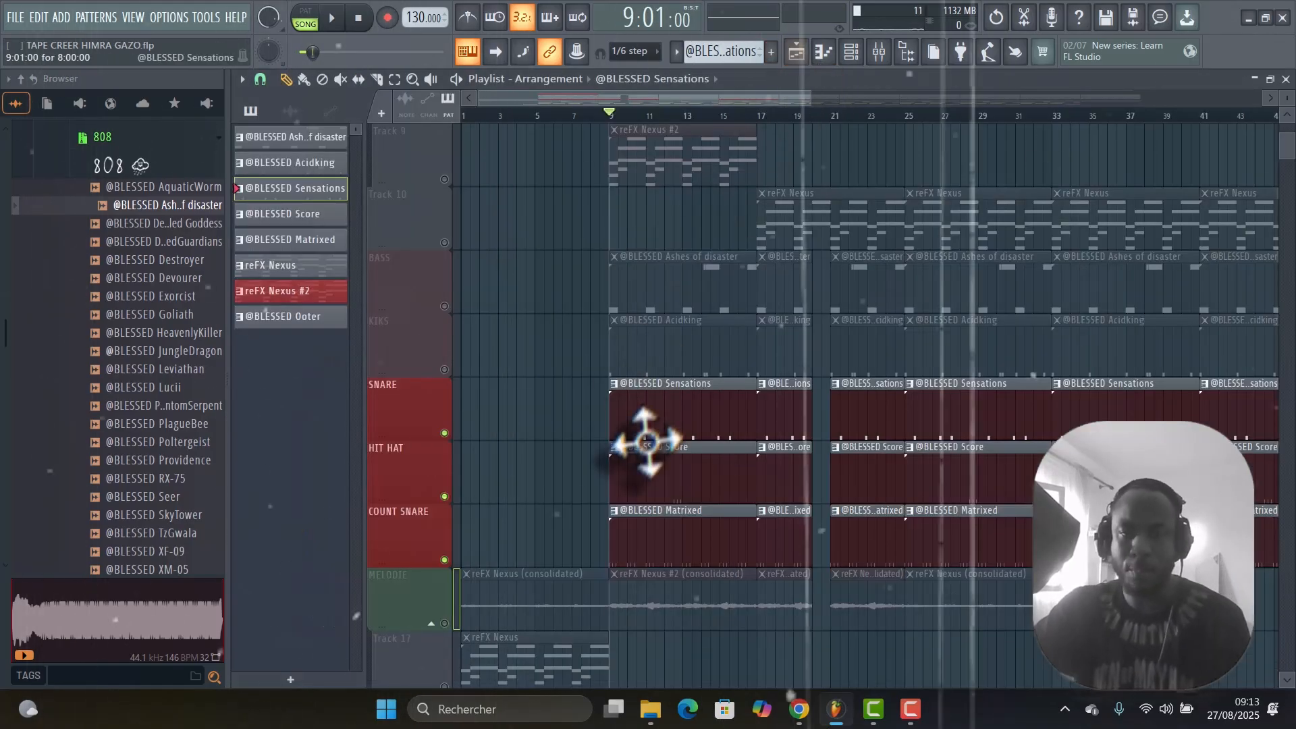
scroll(675, 406, down, 1)
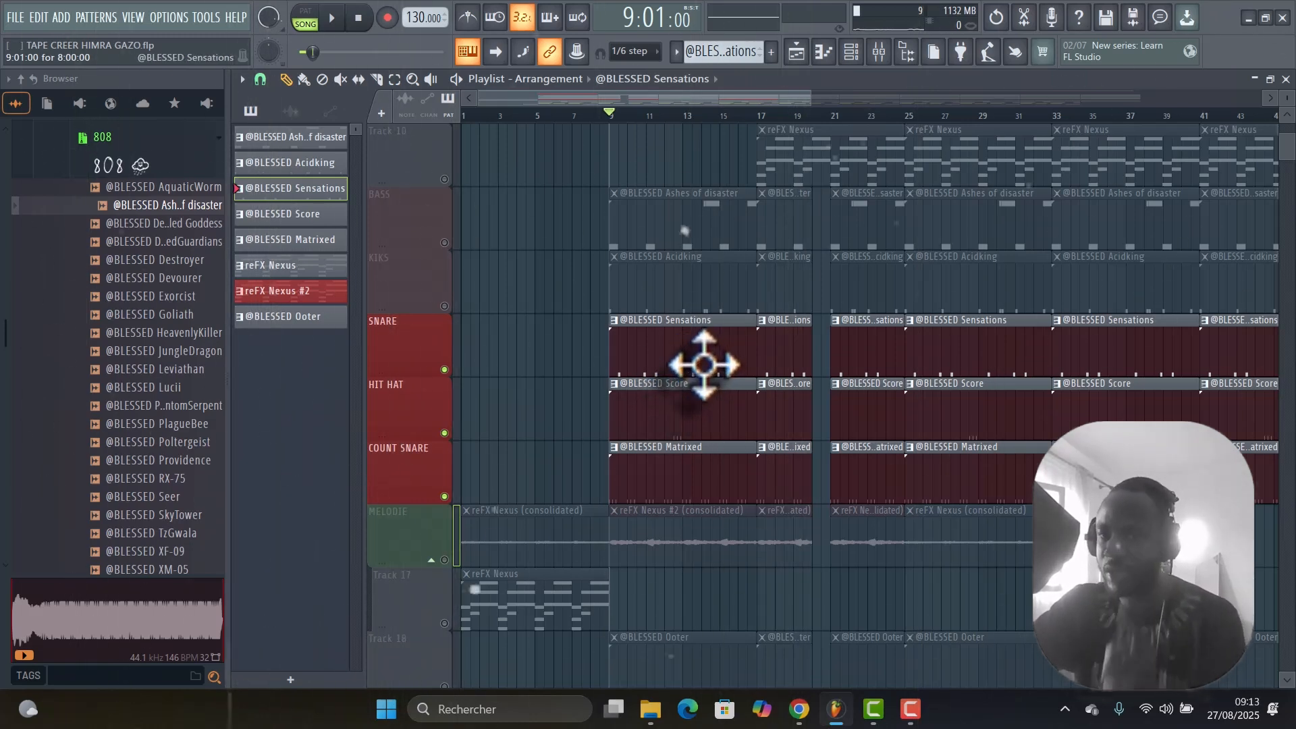
scroll(696, 345, down, 3)
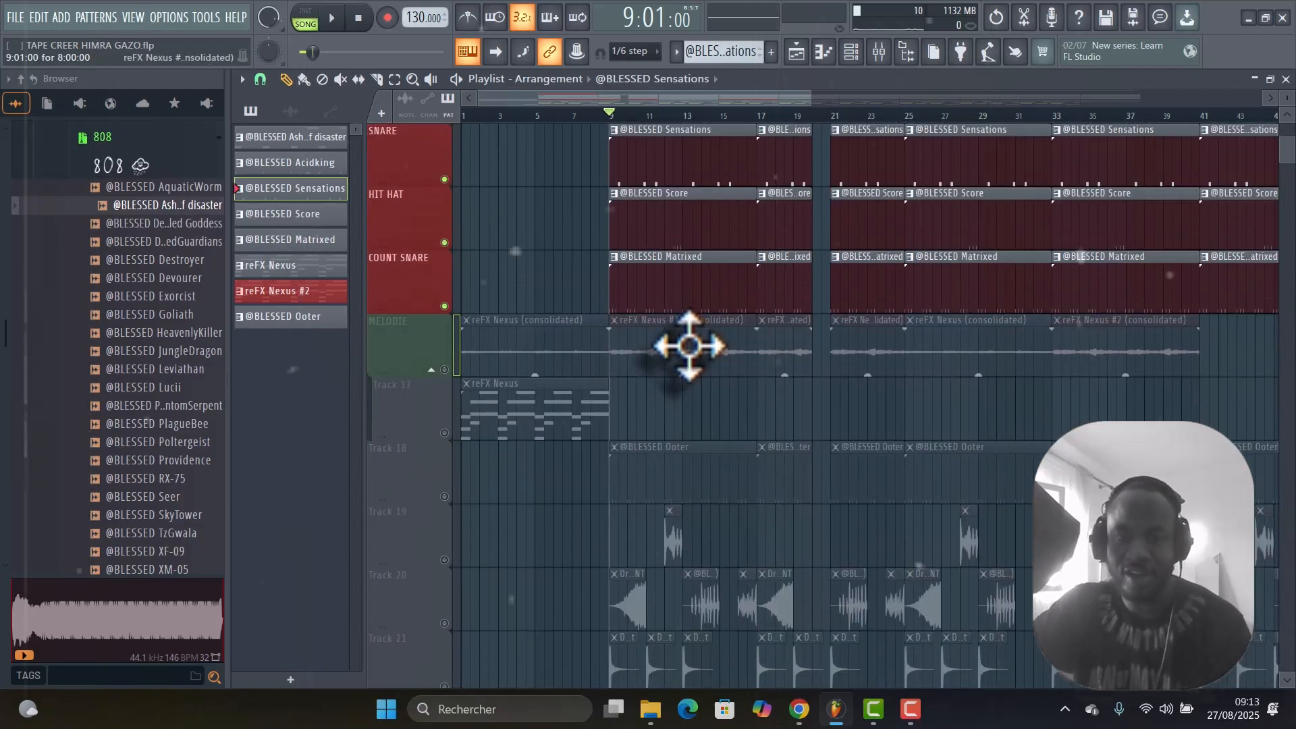
scroll(689, 346, up, 2)
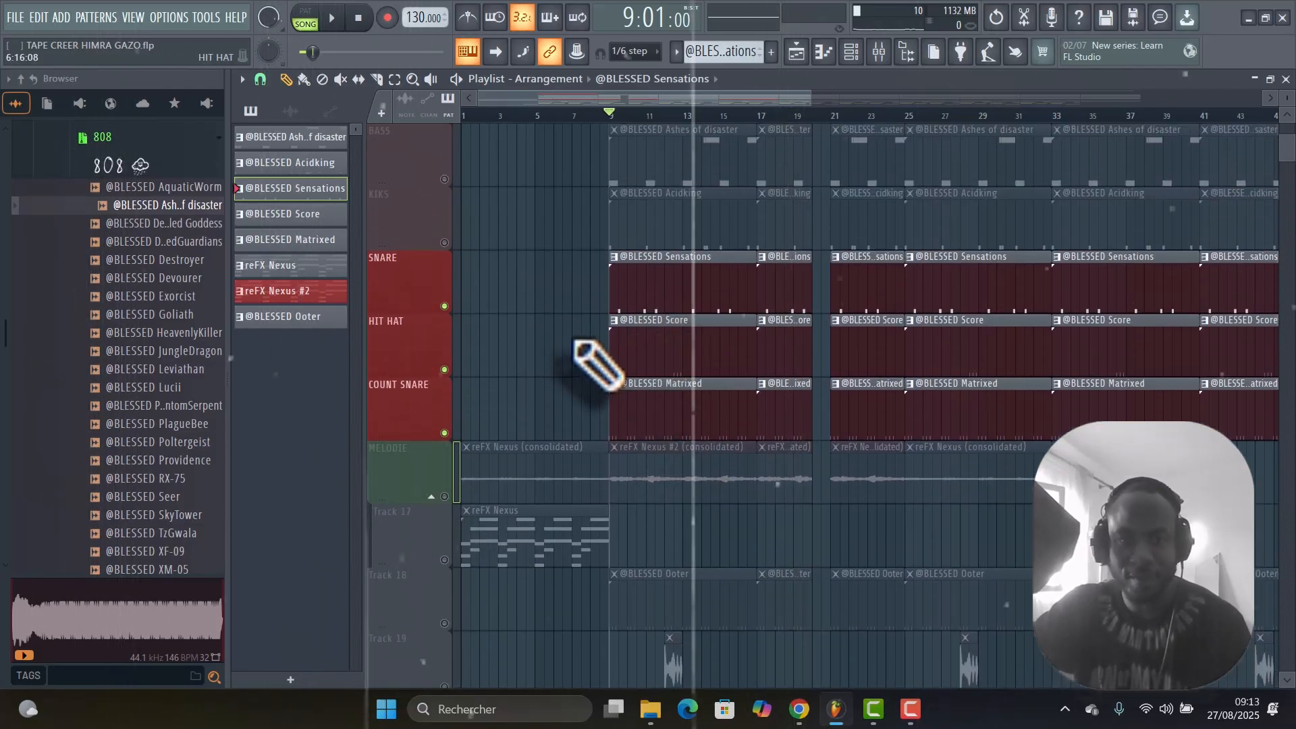
Unmute the KIKS track and play it with the SNARE, HIT HAT and COUNT SNARE tracks from bar 9.
click(445, 242)
key(space)
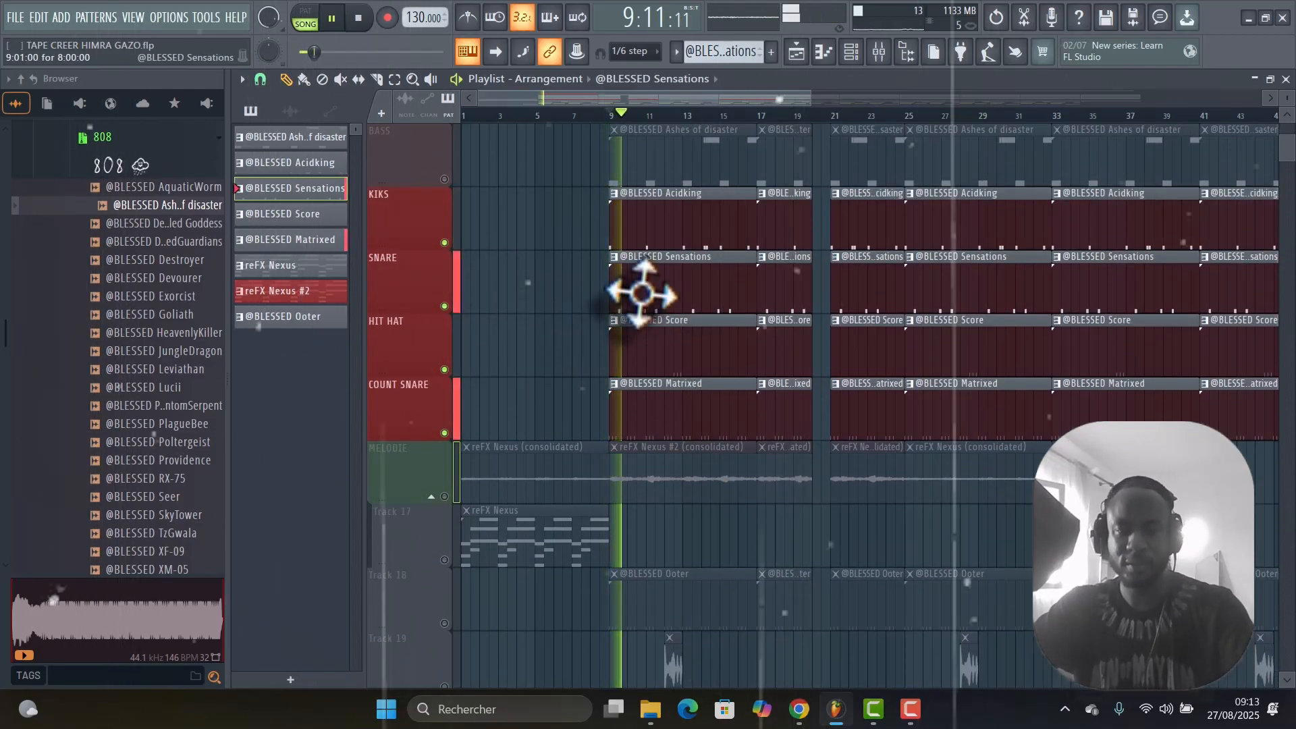
scroll(773, 275, up, 2)
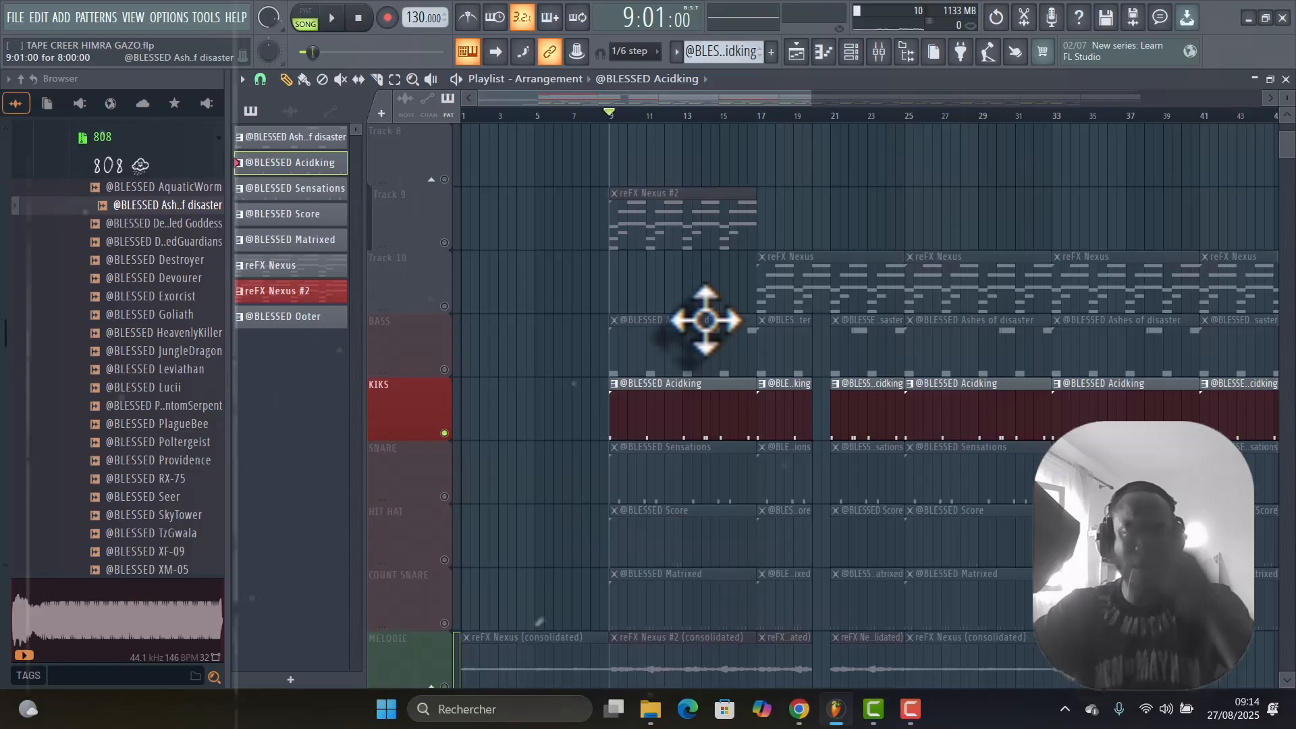
scroll(705, 320, down, 6)
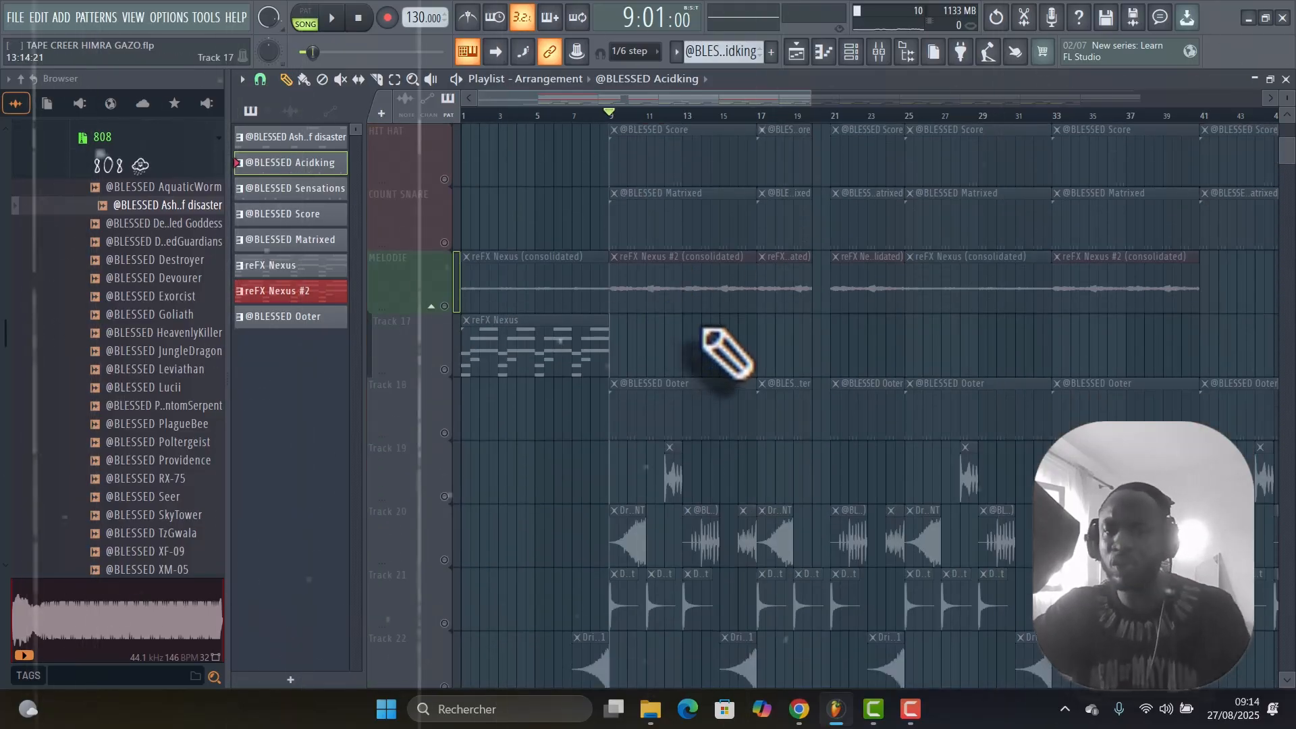
Solo Track 18 and take it back out of solo to reactivate all playlist tracks.
right_click(445, 433)
right_click(445, 433)
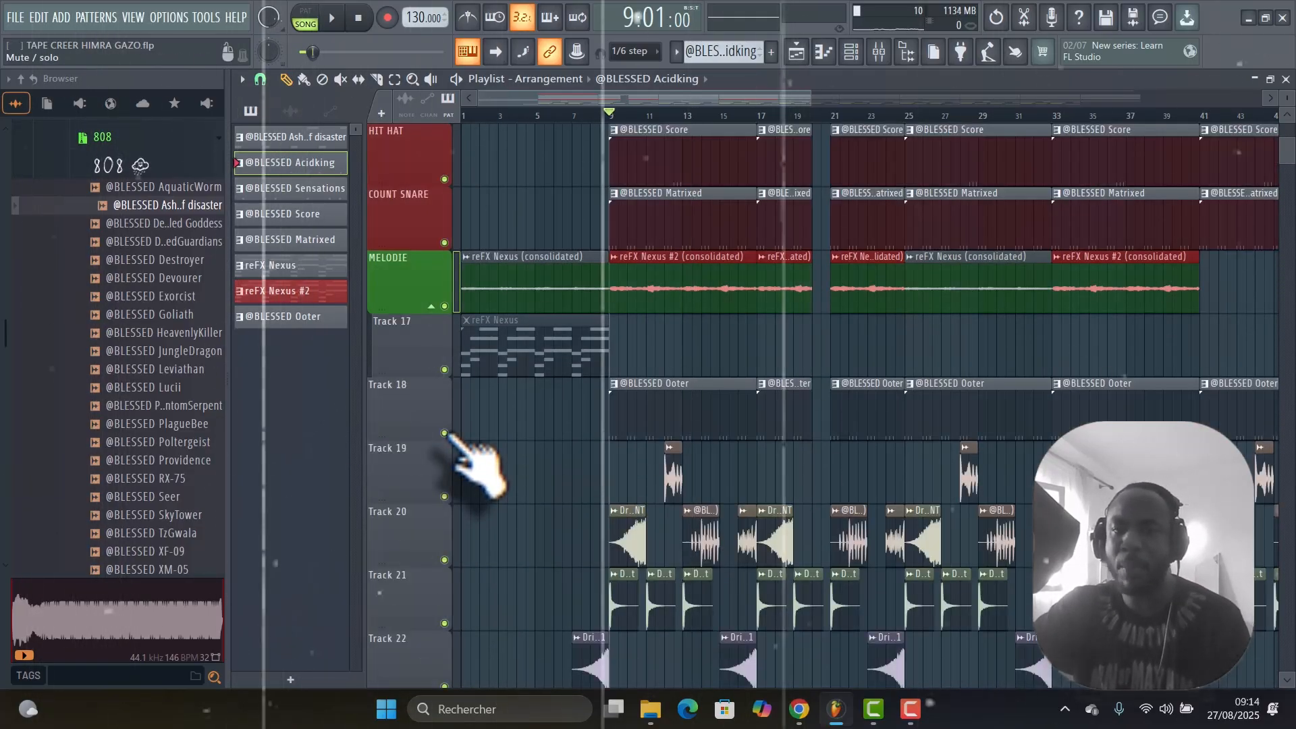
scroll(660, 357, up, 5)
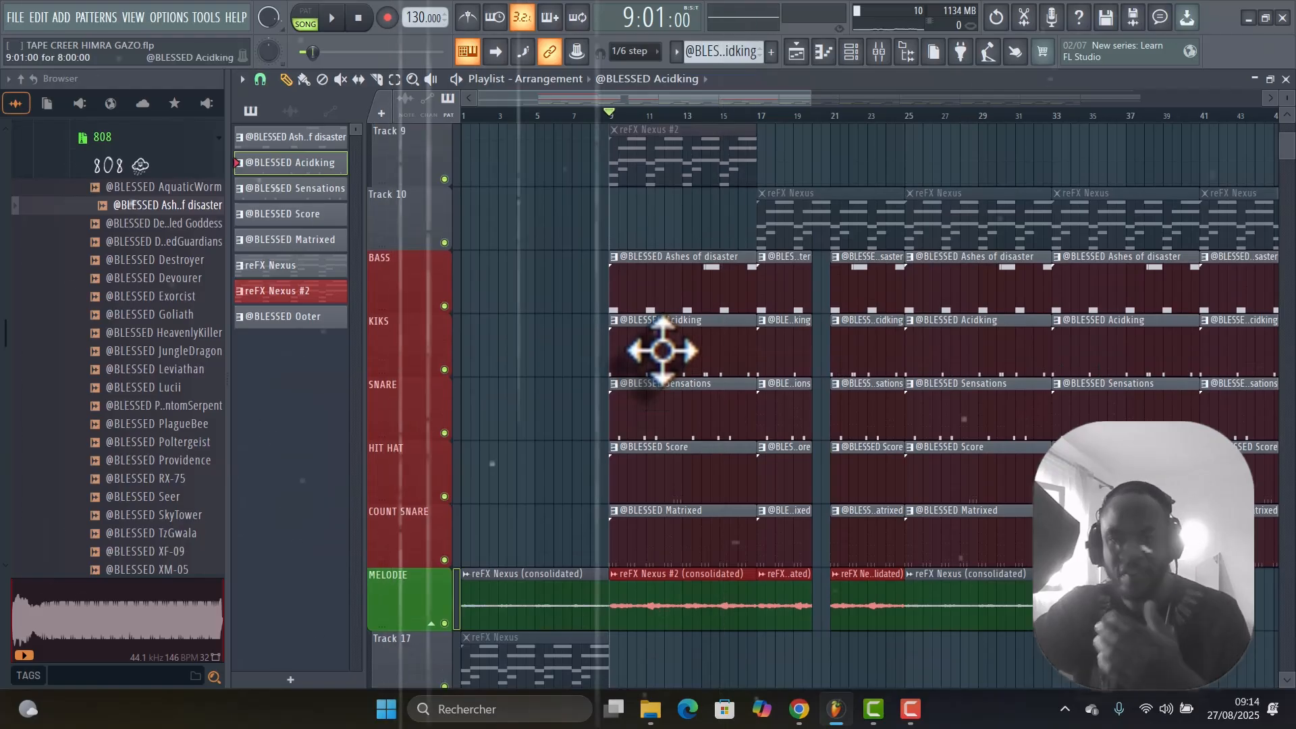
right_click(443, 306)
key(space)
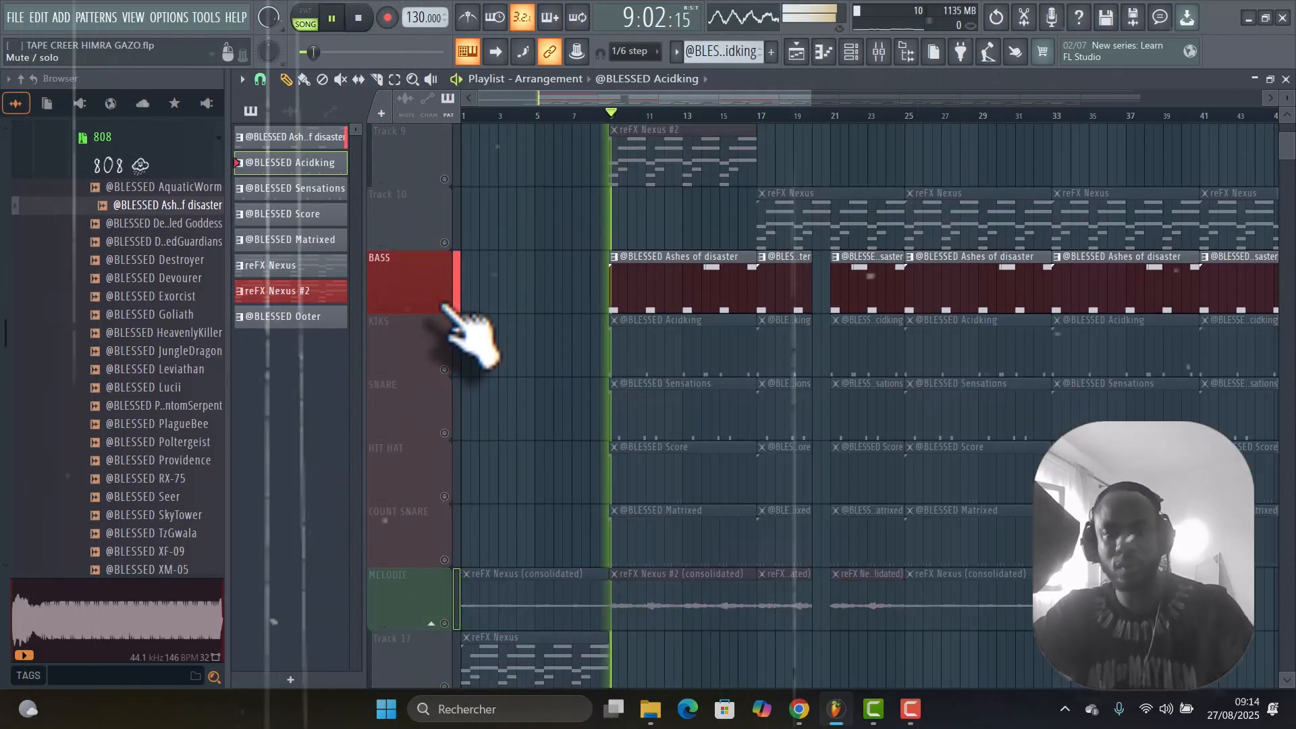
double_click(673, 279)
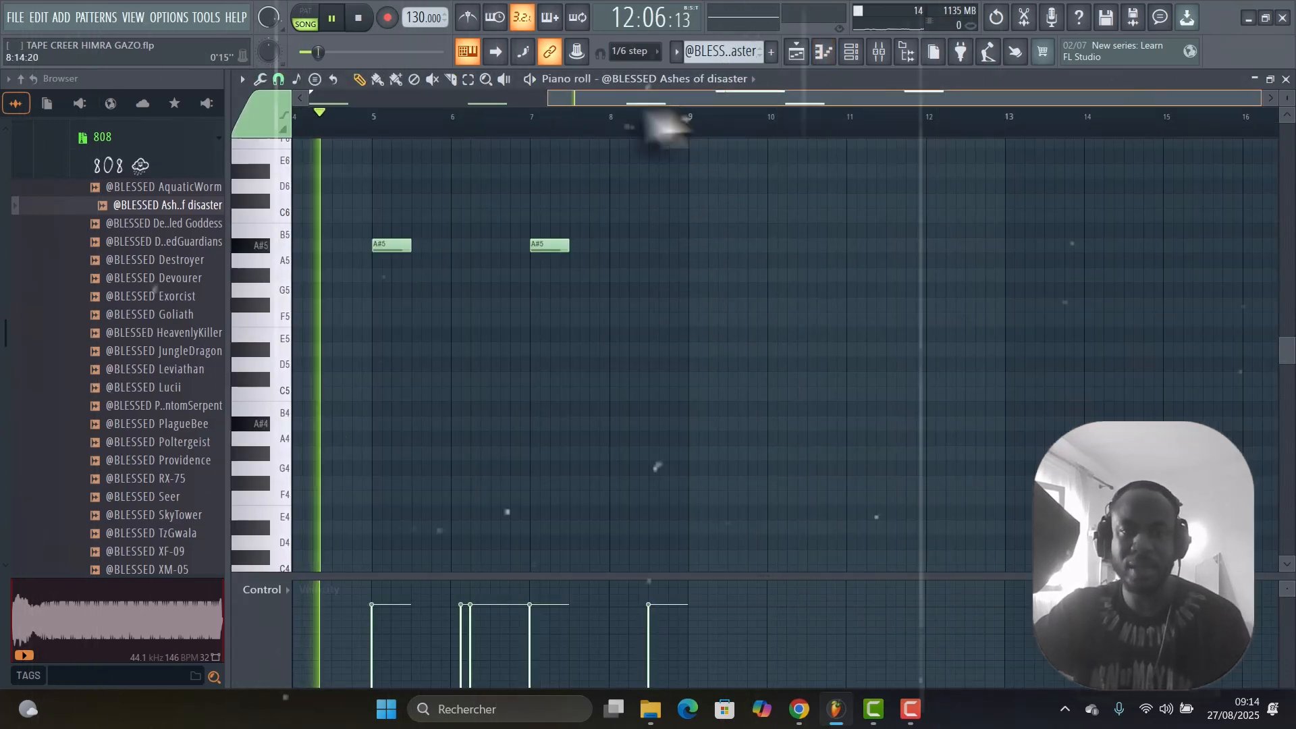
drag(638, 98, 255, 121)
scroll(636, 318, up, 5)
scroll(639, 316, down, 1)
scroll(641, 316, down, 1)
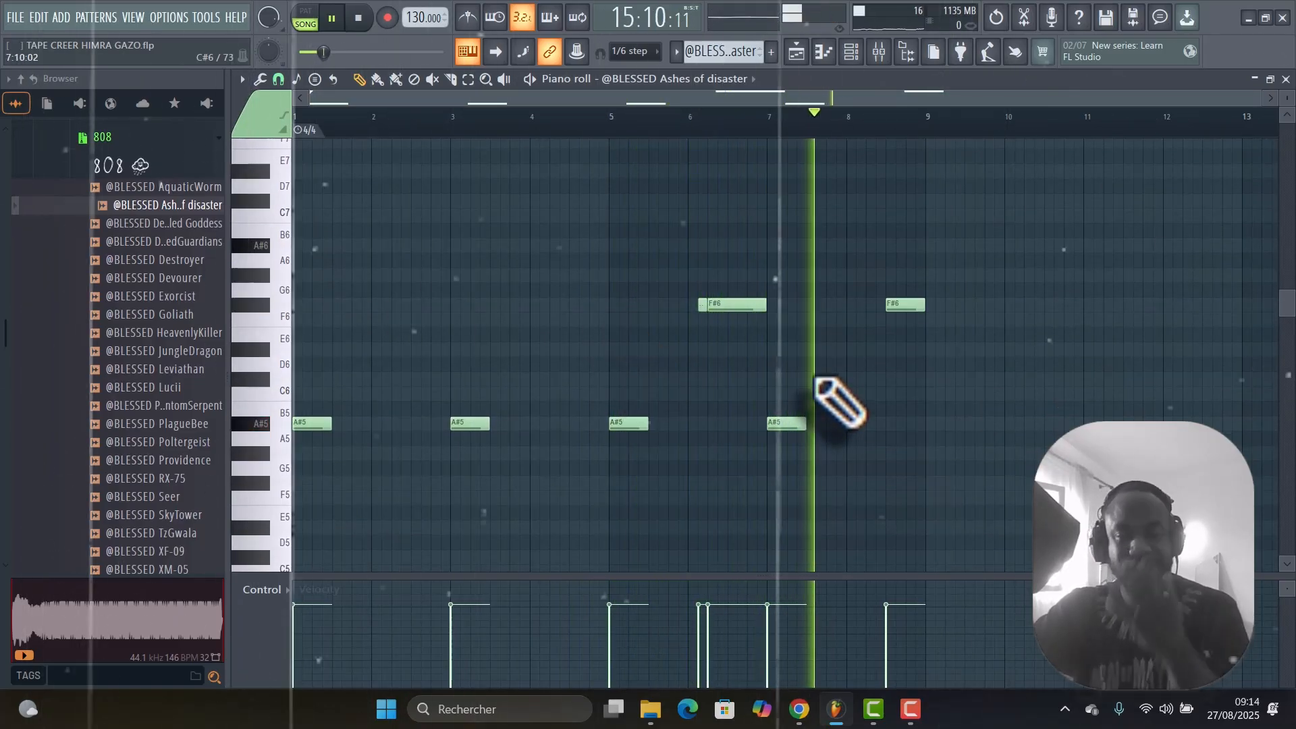
key(space)
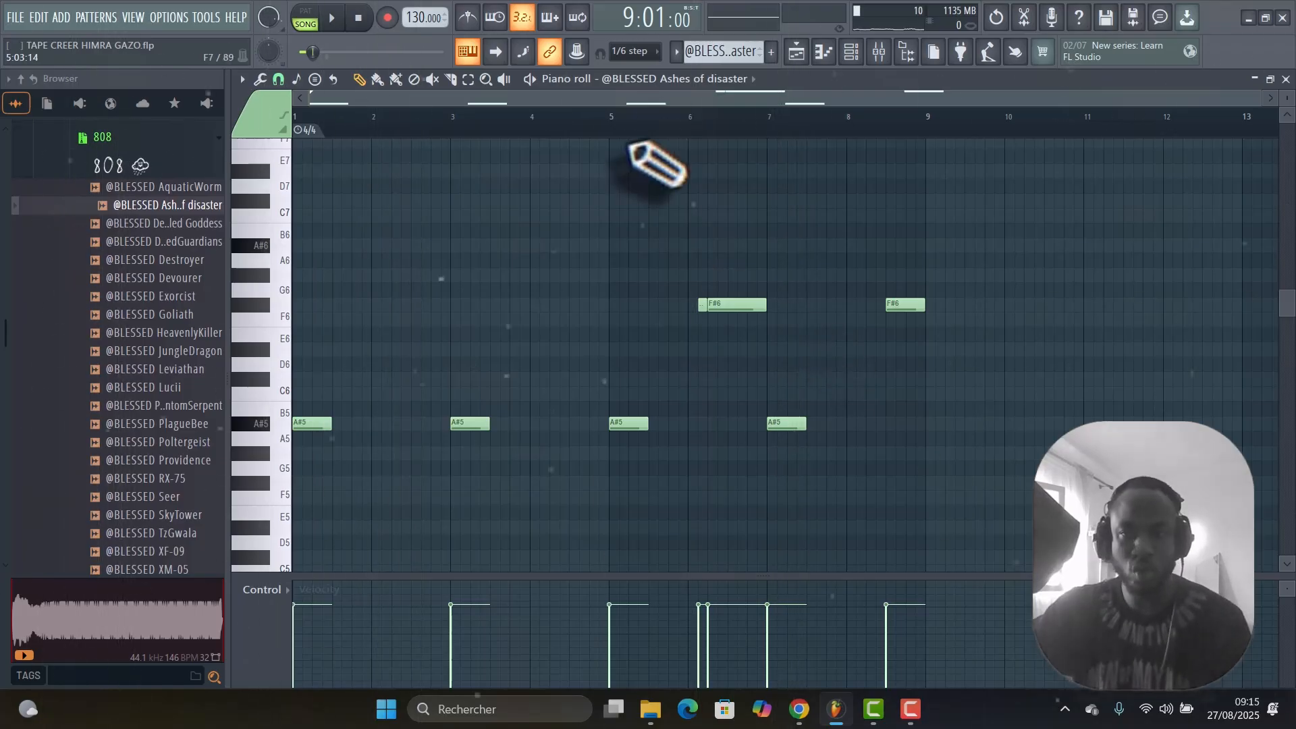
Return to the playlist, unmute the KIKS track and play it together with the BASS track from bar 9.
click(797, 52)
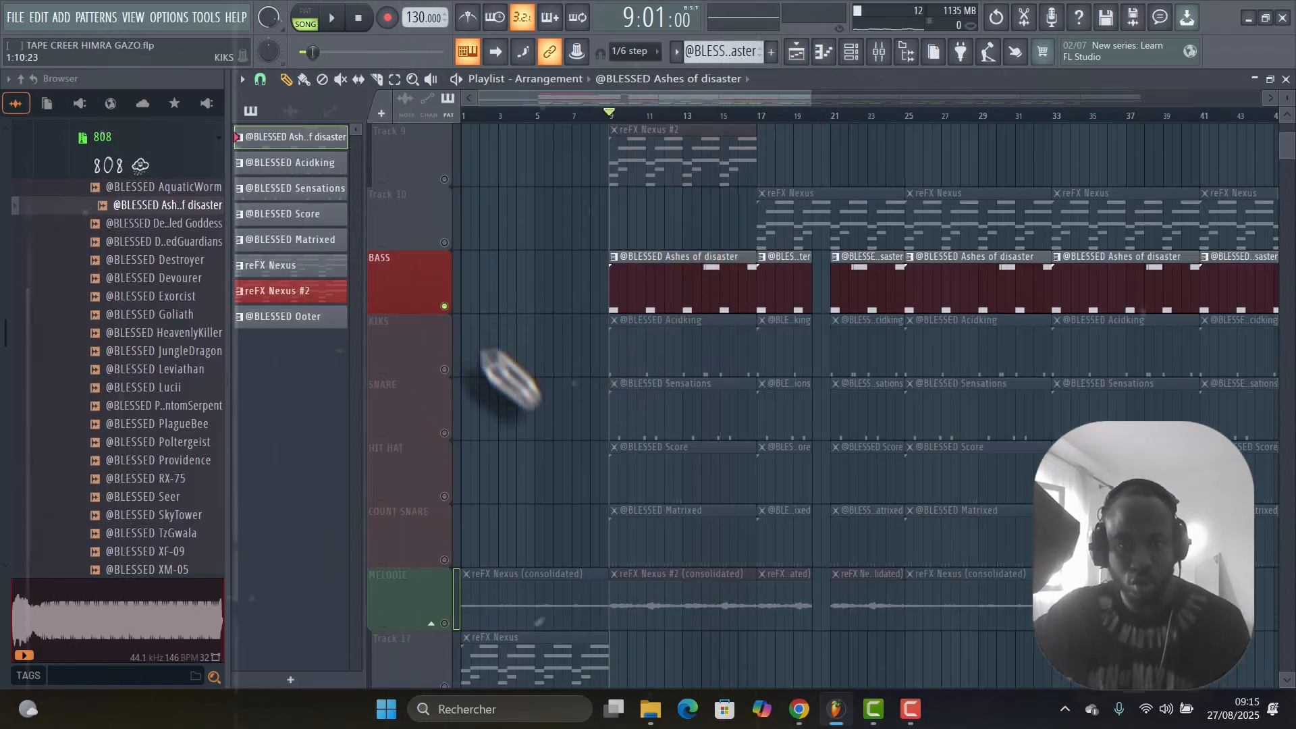
click(444, 369)
key(space)
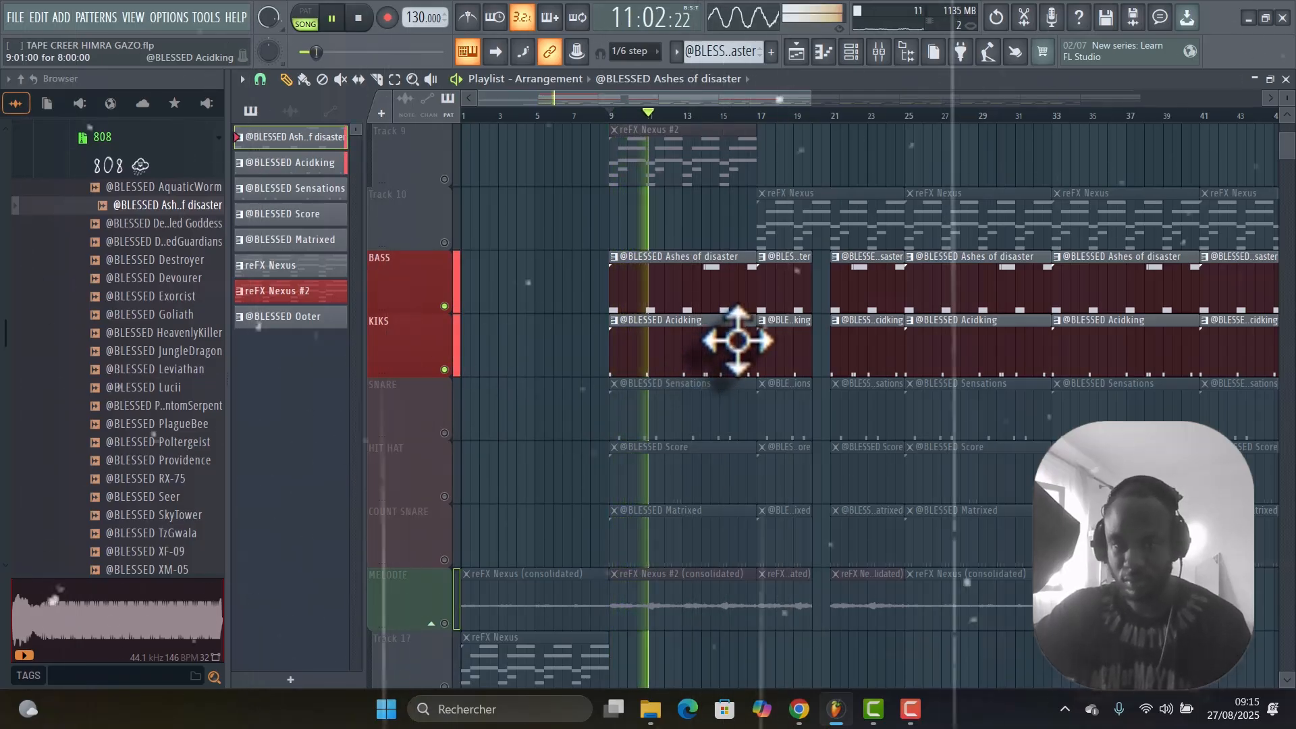
key(space)
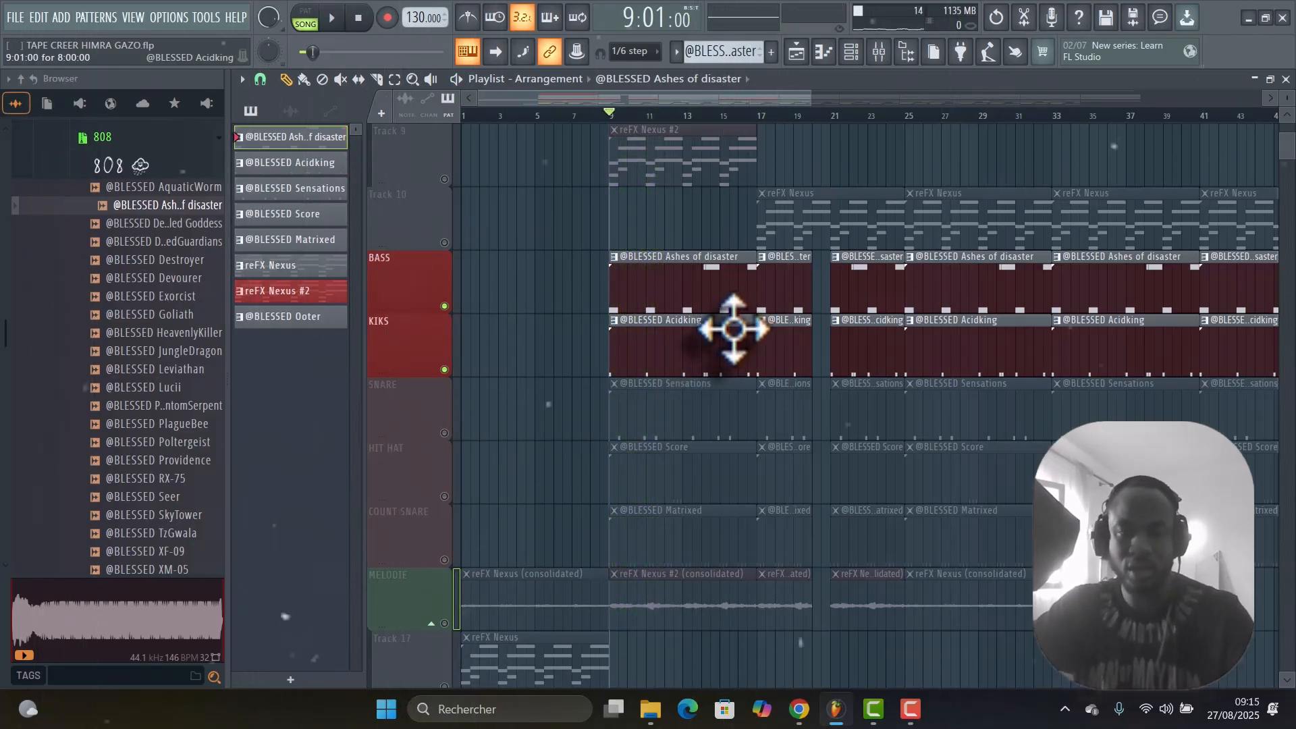
scroll(461, 311, down, 5)
scroll(621, 308, up, 4)
scroll(643, 313, down, 4)
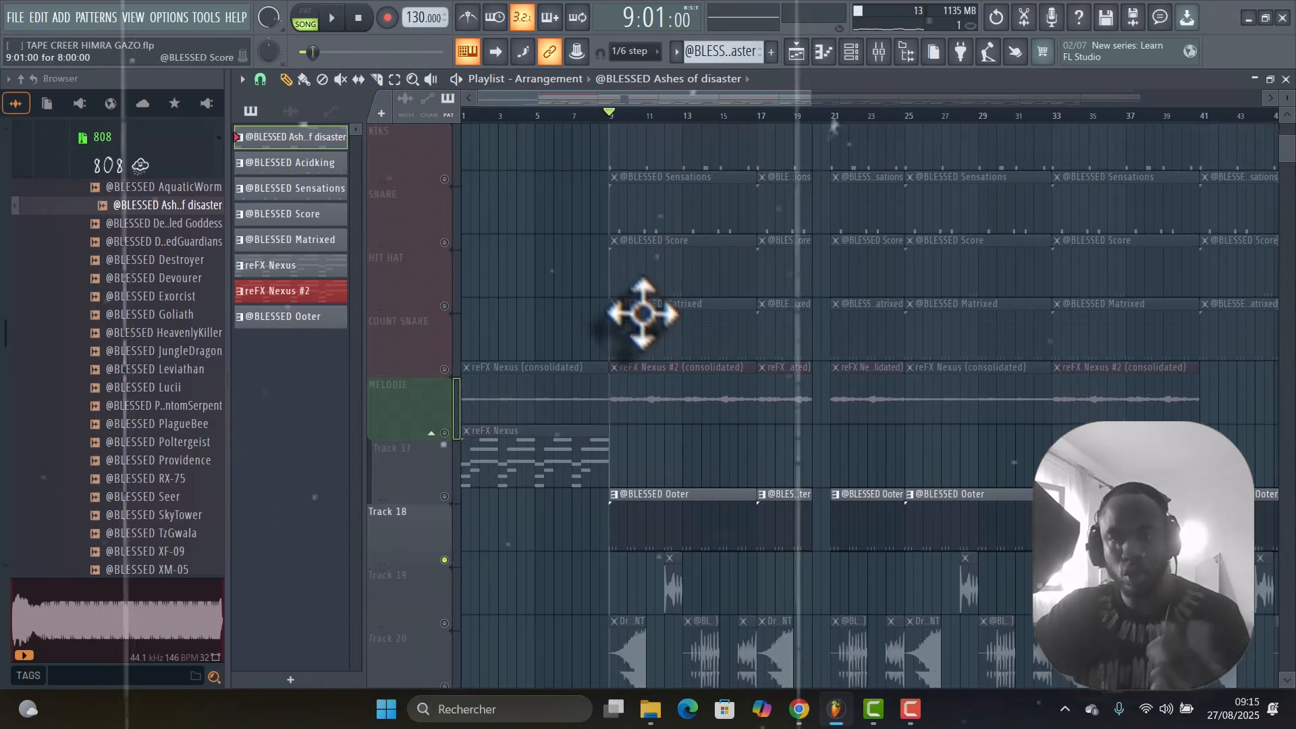
scroll(647, 315, up, 4)
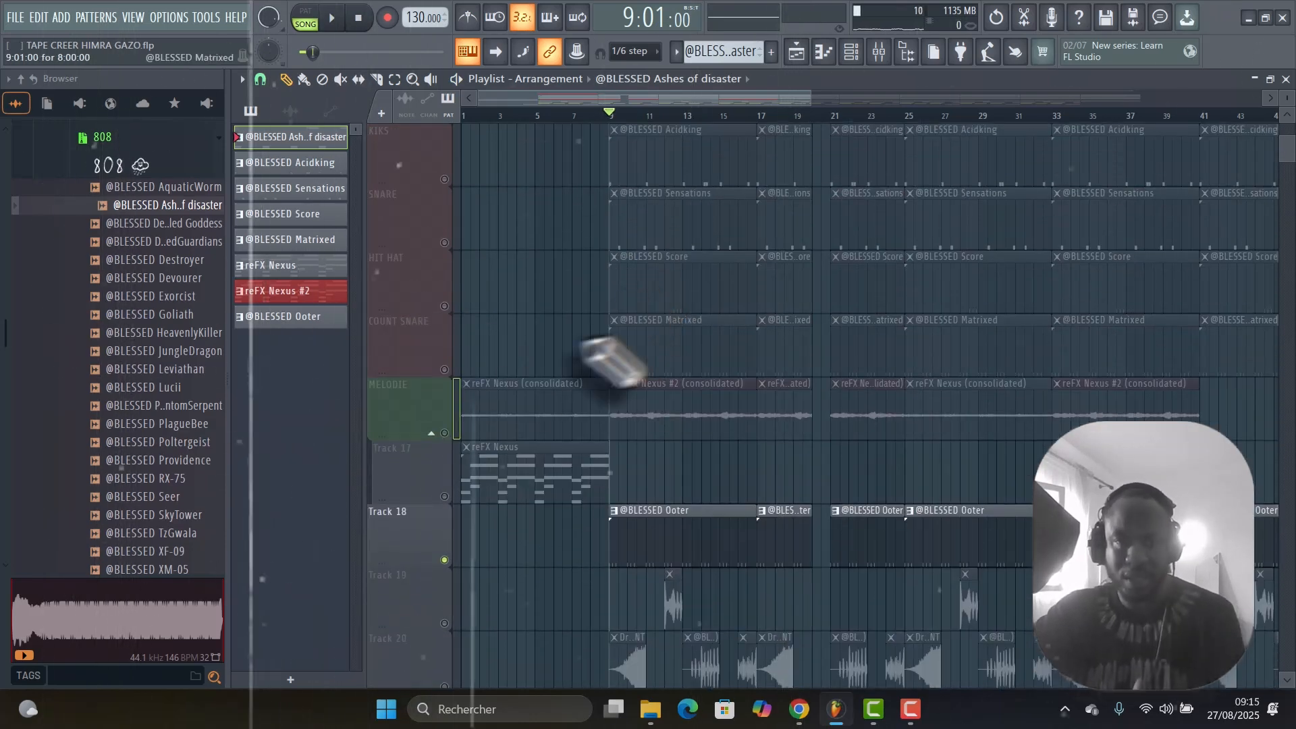
click(448, 369)
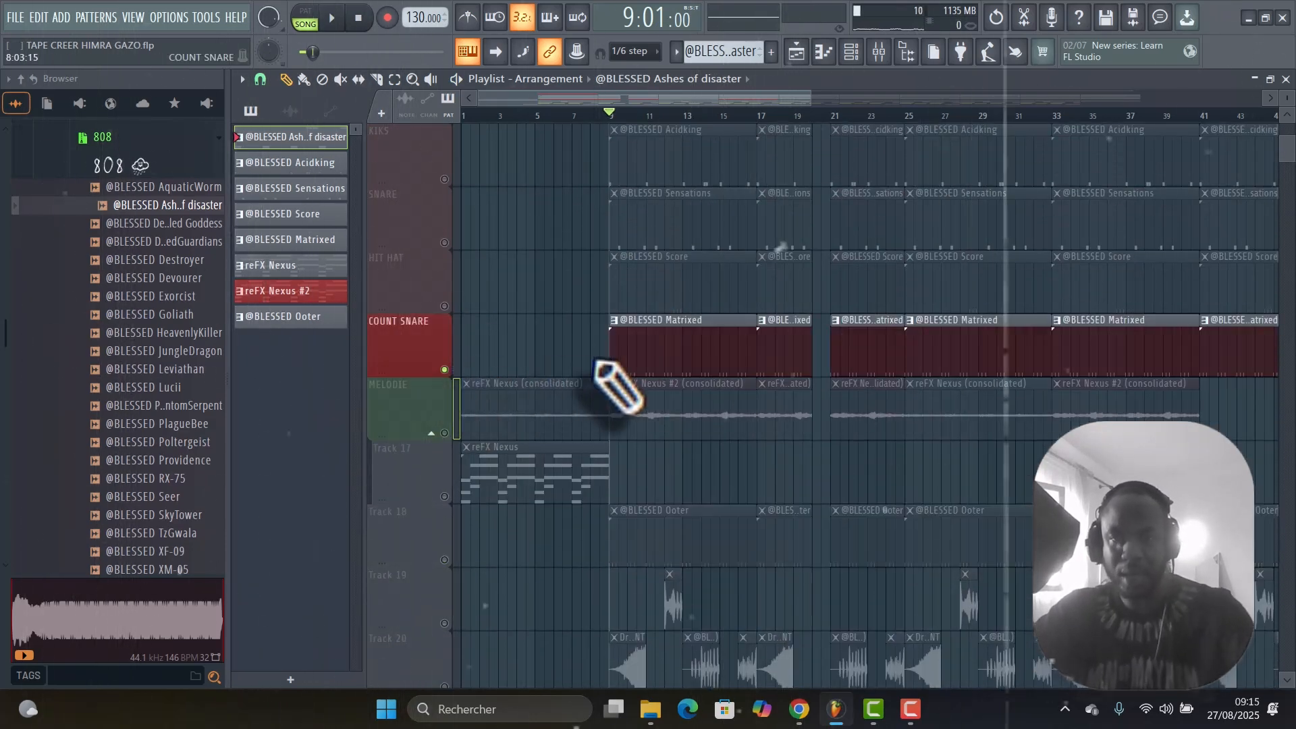
key(space)
scroll(675, 368, down, 3)
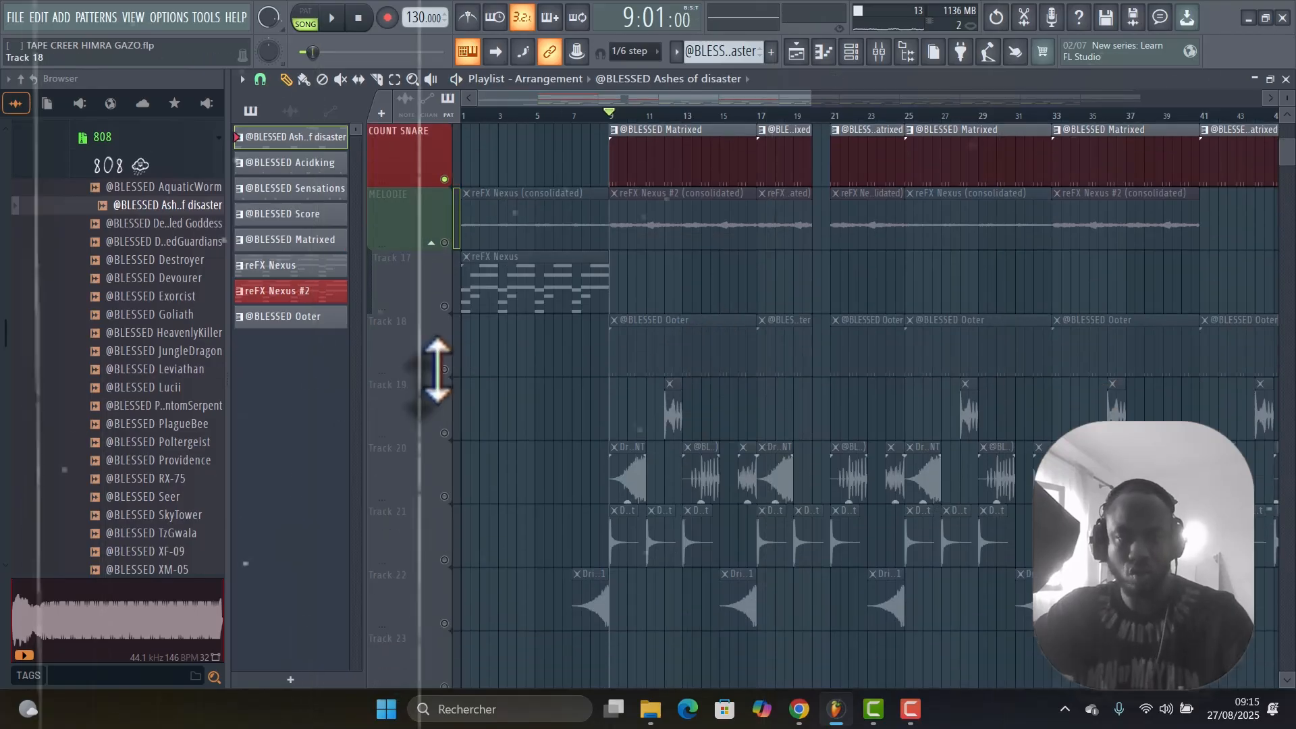
click(444, 370)
key(space)
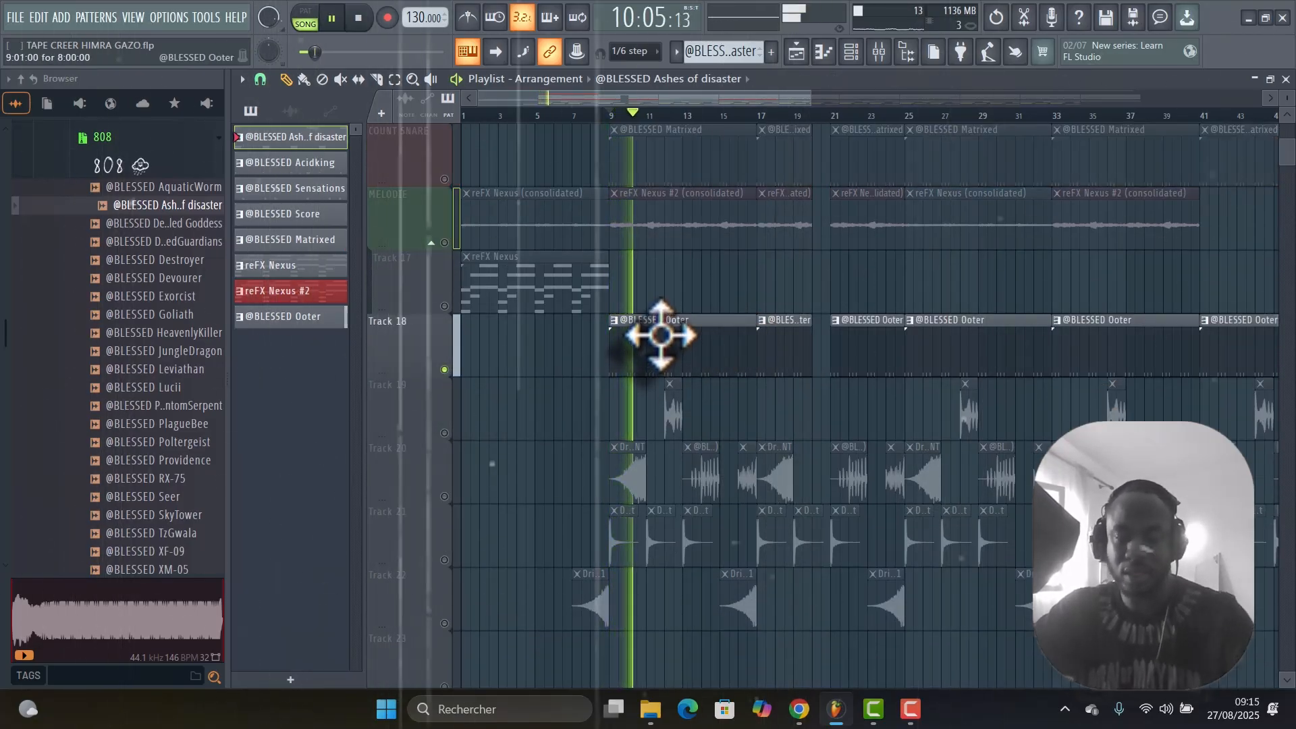
key(space)
scroll(681, 341, up, 2)
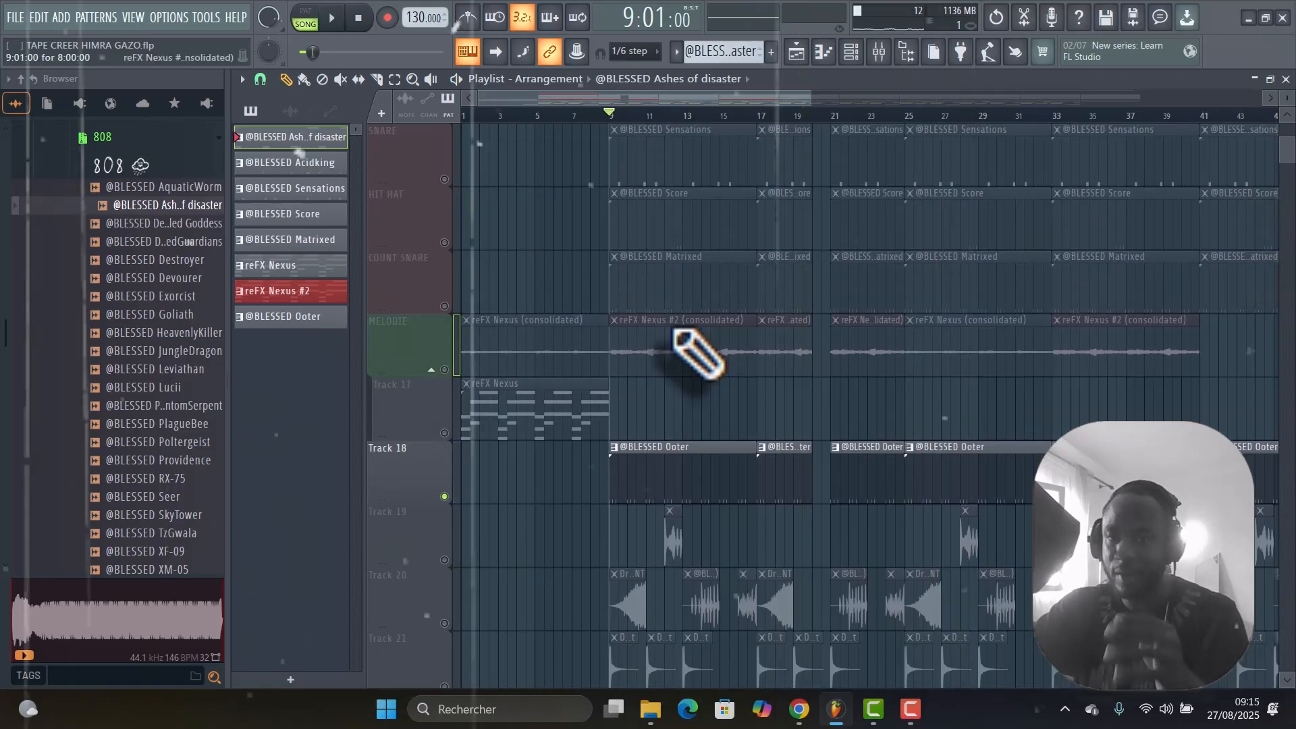
Solo and play the COUNT SNARE track again to compare it with Track 18, and switch the solo back to Track 18.
click(449, 309)
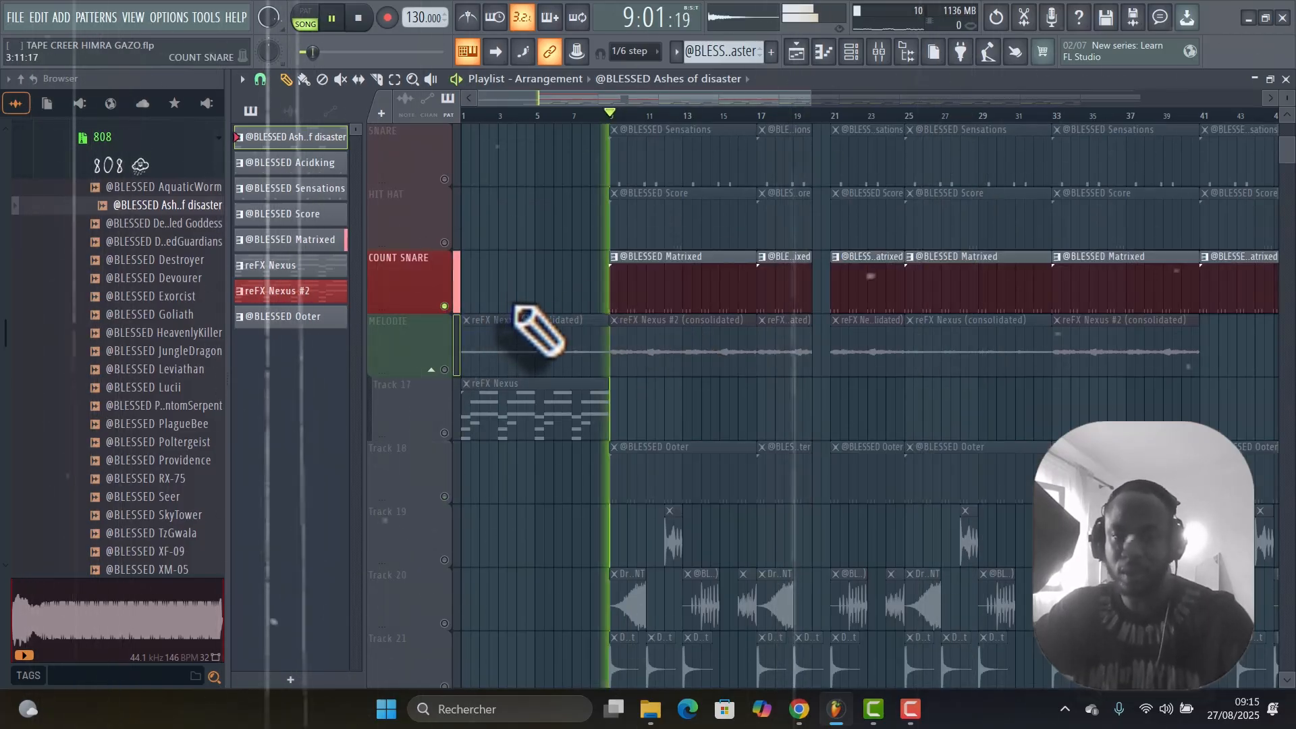
scroll(608, 358, down, 2)
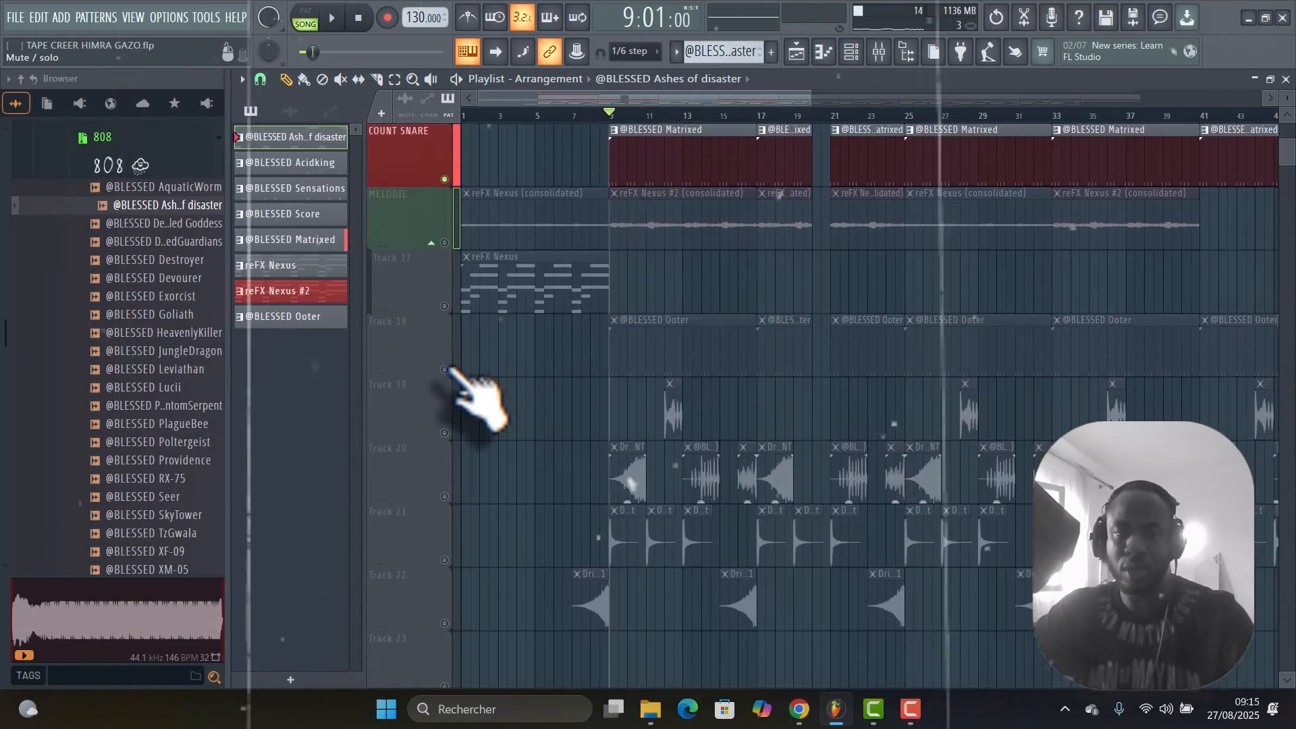
click(449, 370)
scroll(702, 344, up, 3)
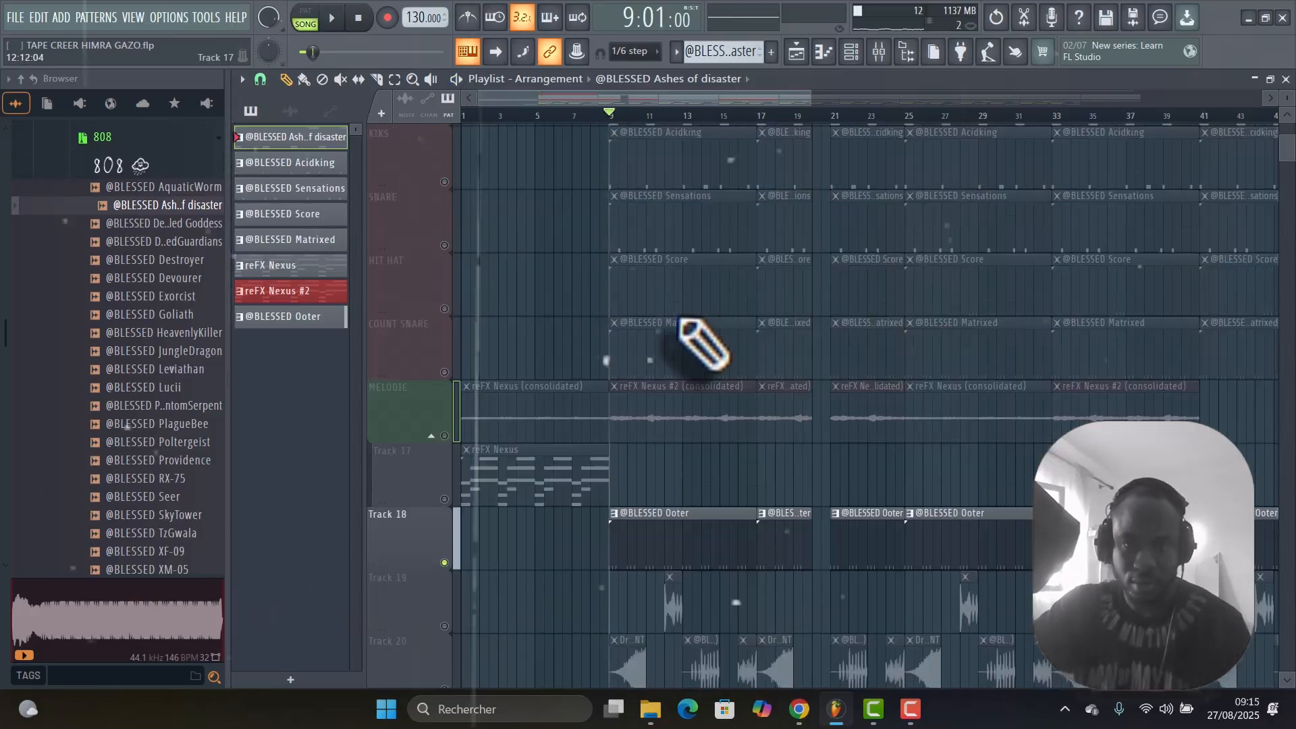
Reactivate all playlist tracks and look over the effects clips on Tracks 19 to 22.
scroll(681, 322, down, 1)
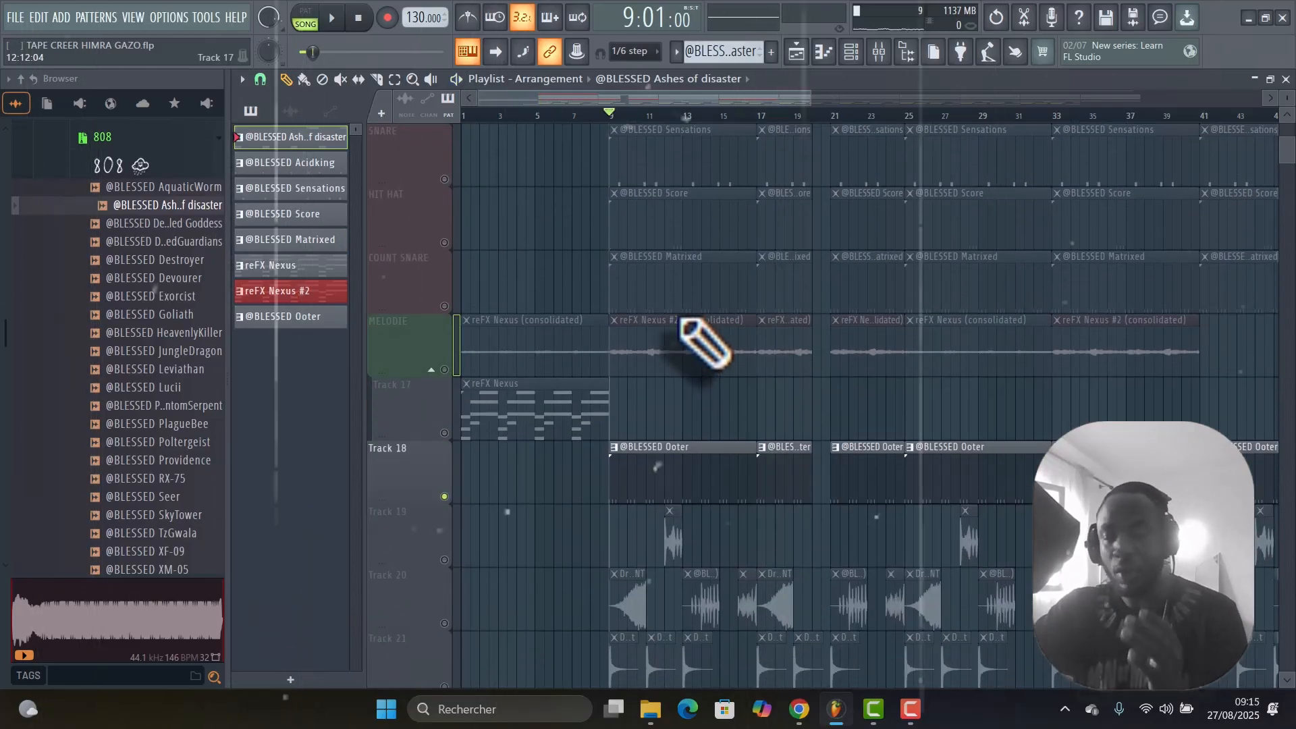
right_click(448, 307)
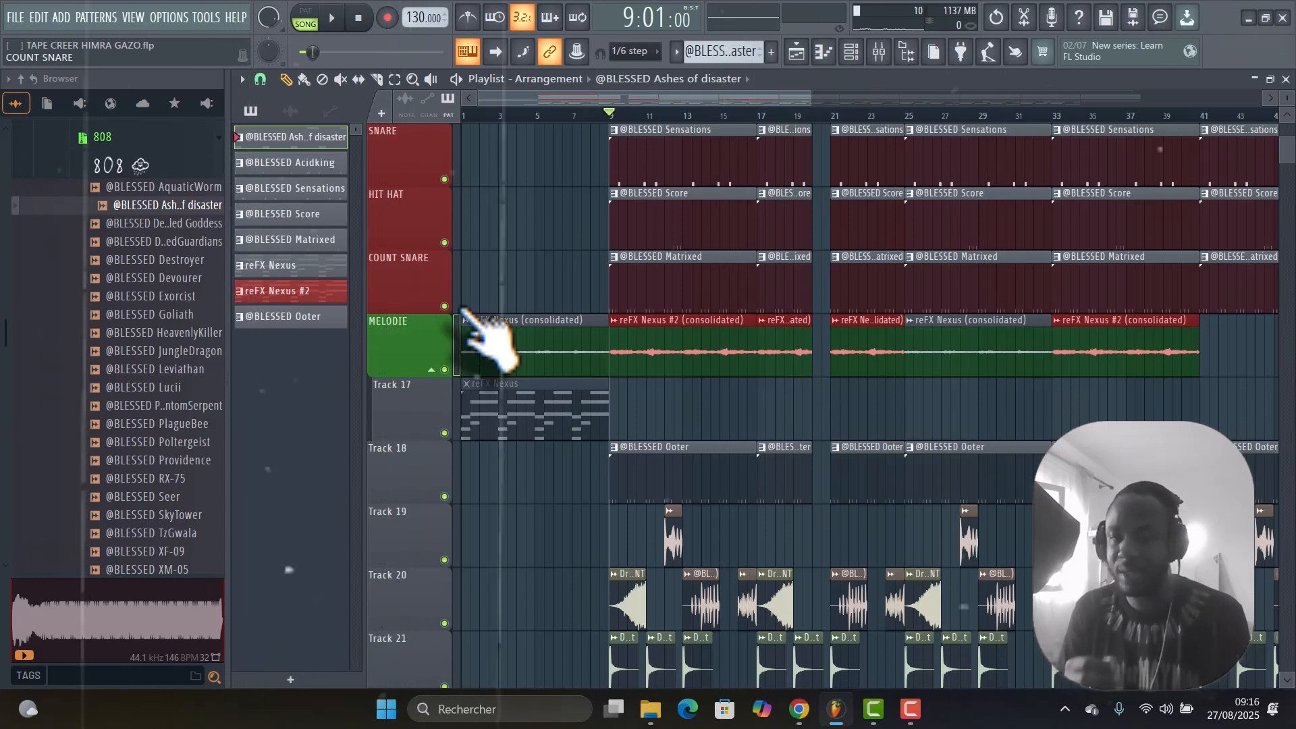
scroll(758, 432, down, 5)
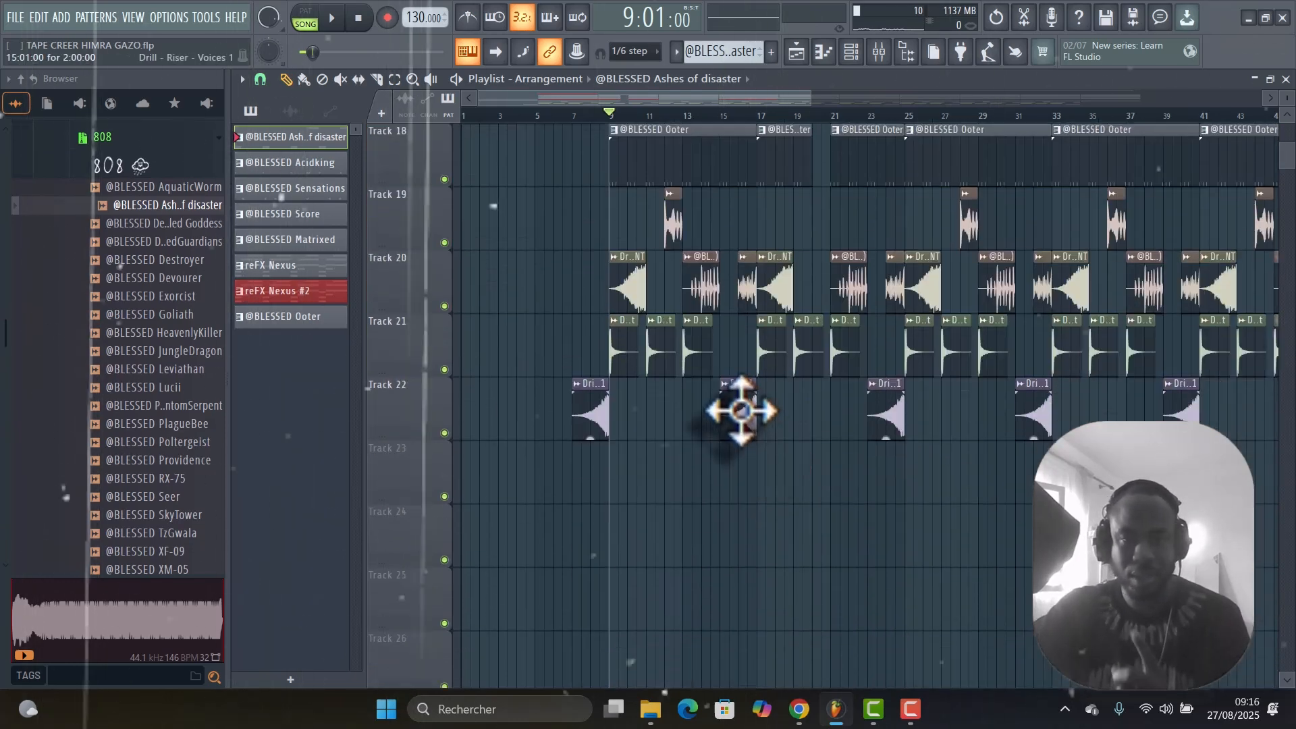
scroll(734, 391, up, 9)
scroll(720, 347, down, 6)
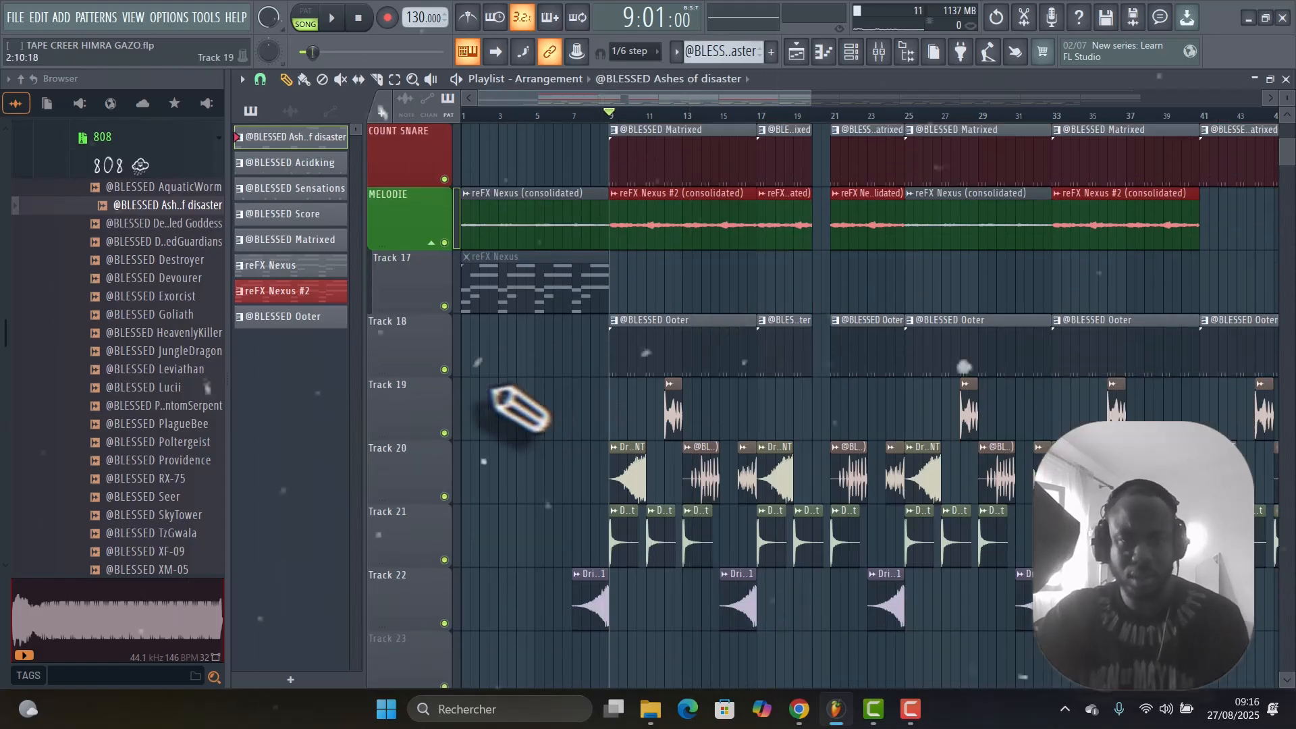
Play the KIKS, SNARE, HIT HAT and COUNT SNARE tracks with Track 18 from bar 9, and reactivate all playlist tracks.
right_click(445, 370)
key(space)
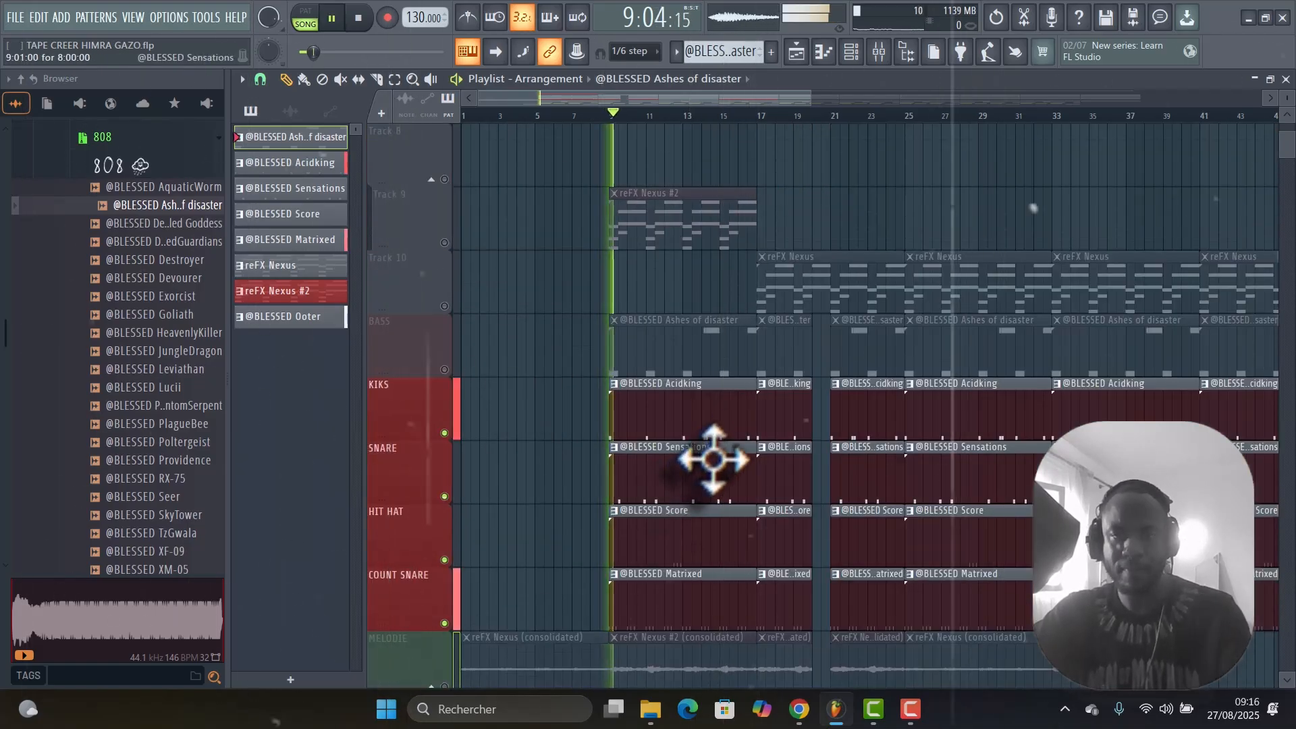
scroll(729, 433, down, 3)
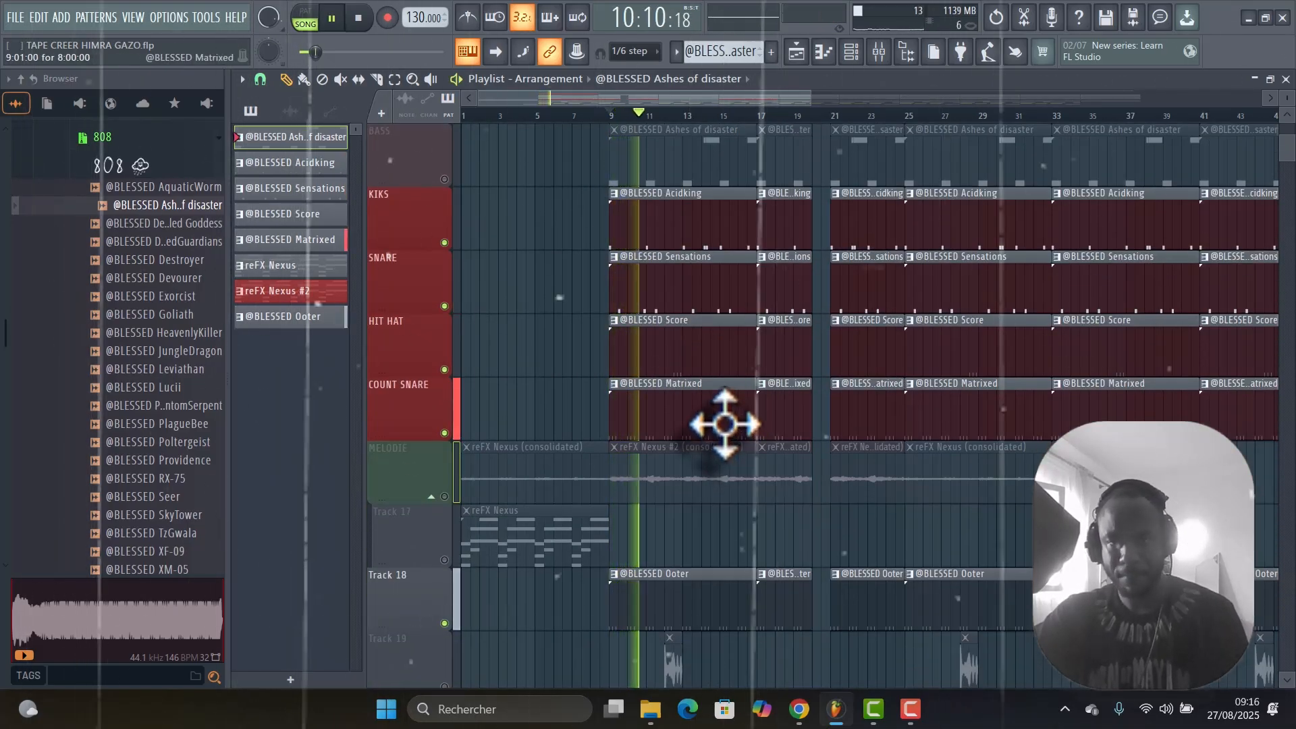
scroll(742, 425, up, 4)
scroll(762, 405, down, 3)
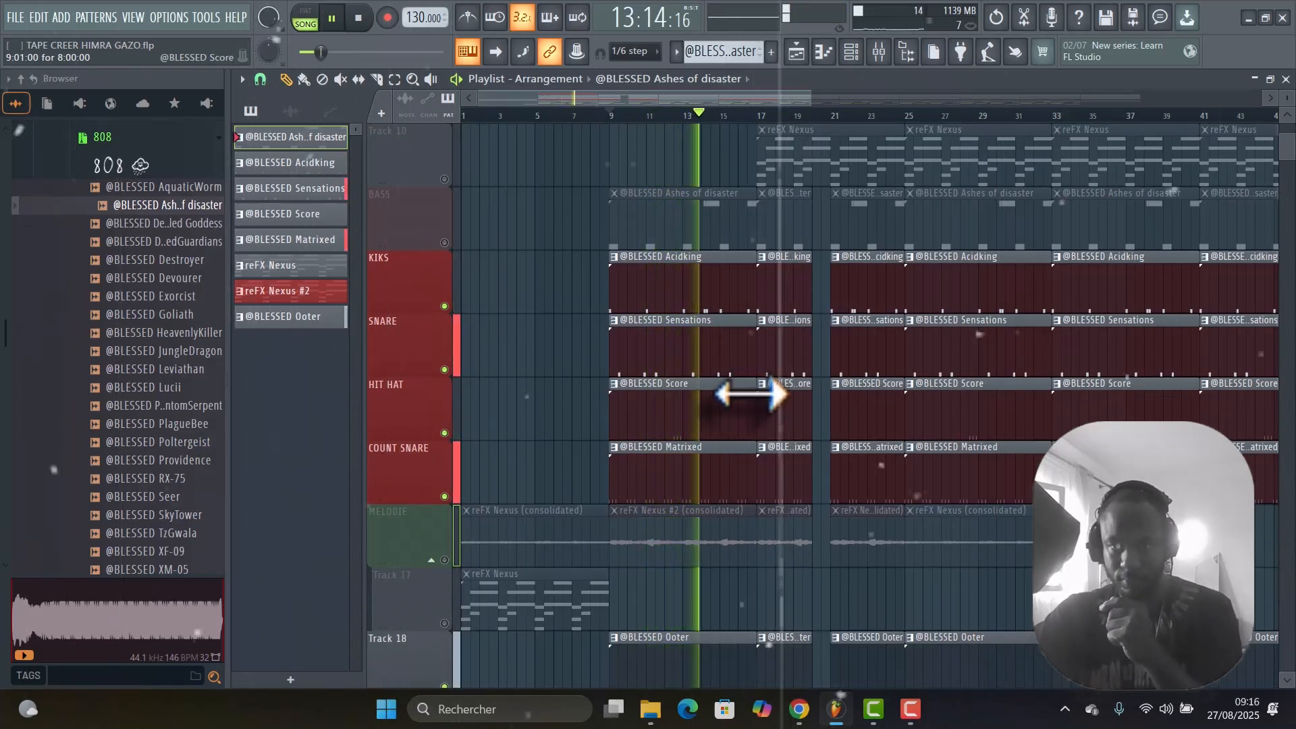
key(space)
scroll(708, 365, down, 4)
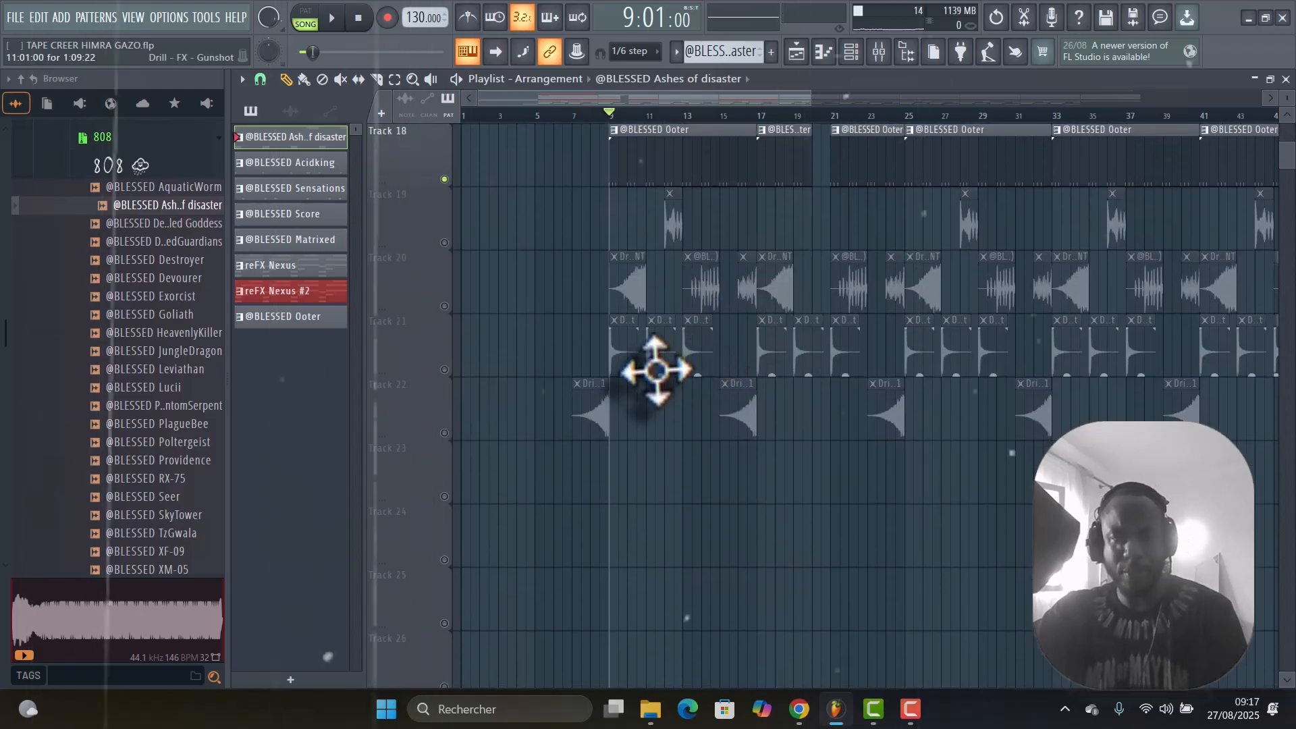
click(444, 242)
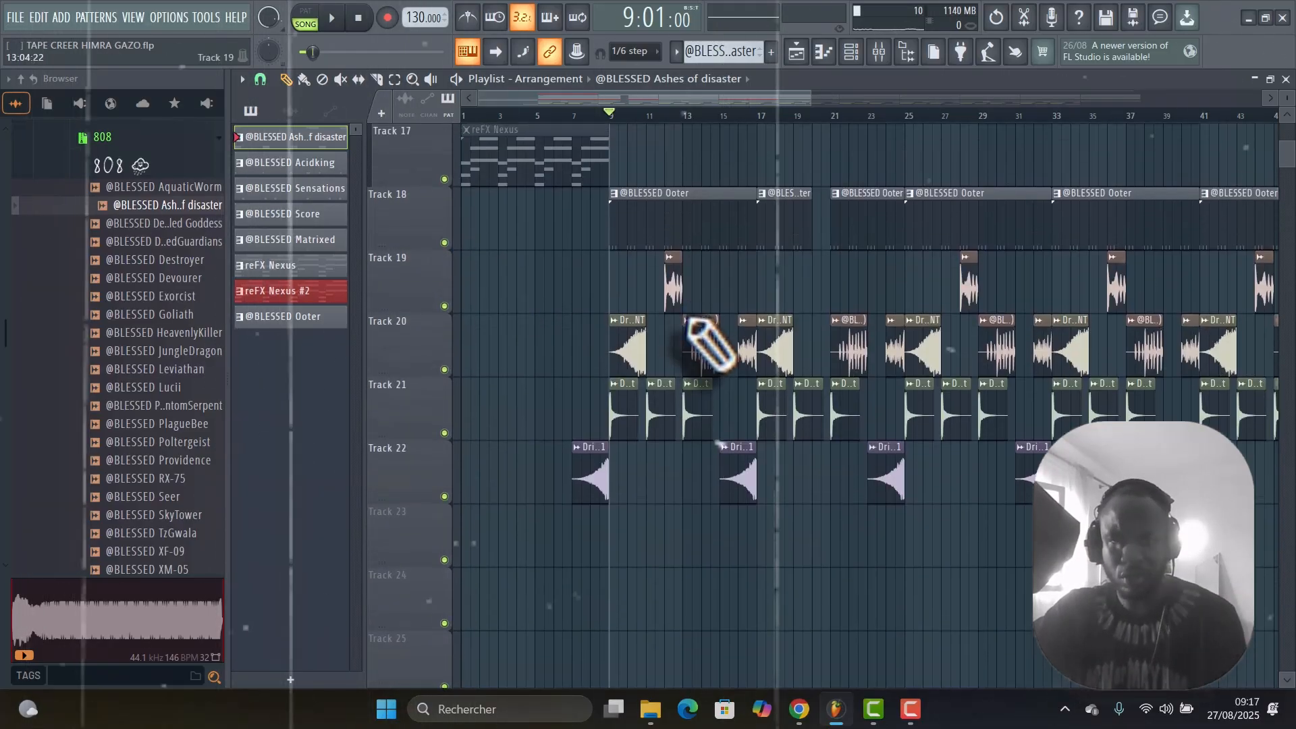
Solo Track 20 and play its effects clips from bar 9.
right_click(444, 306)
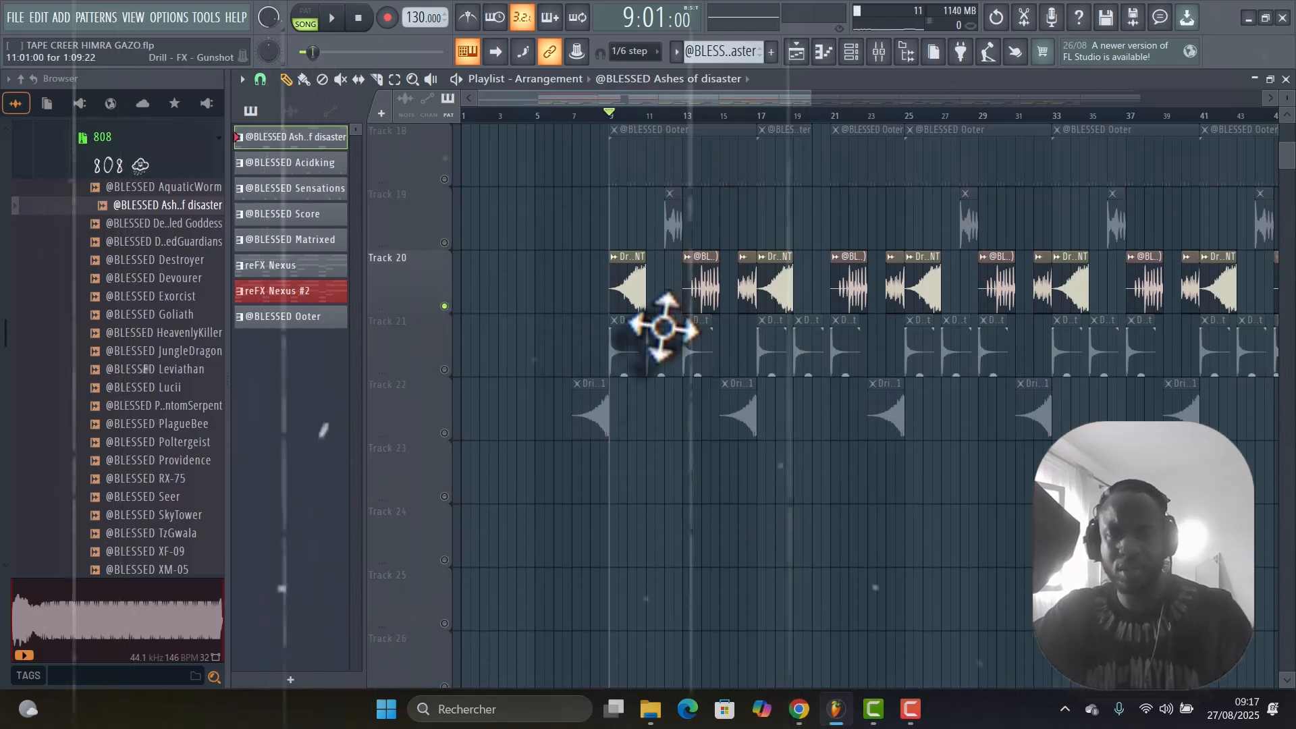
key(space)
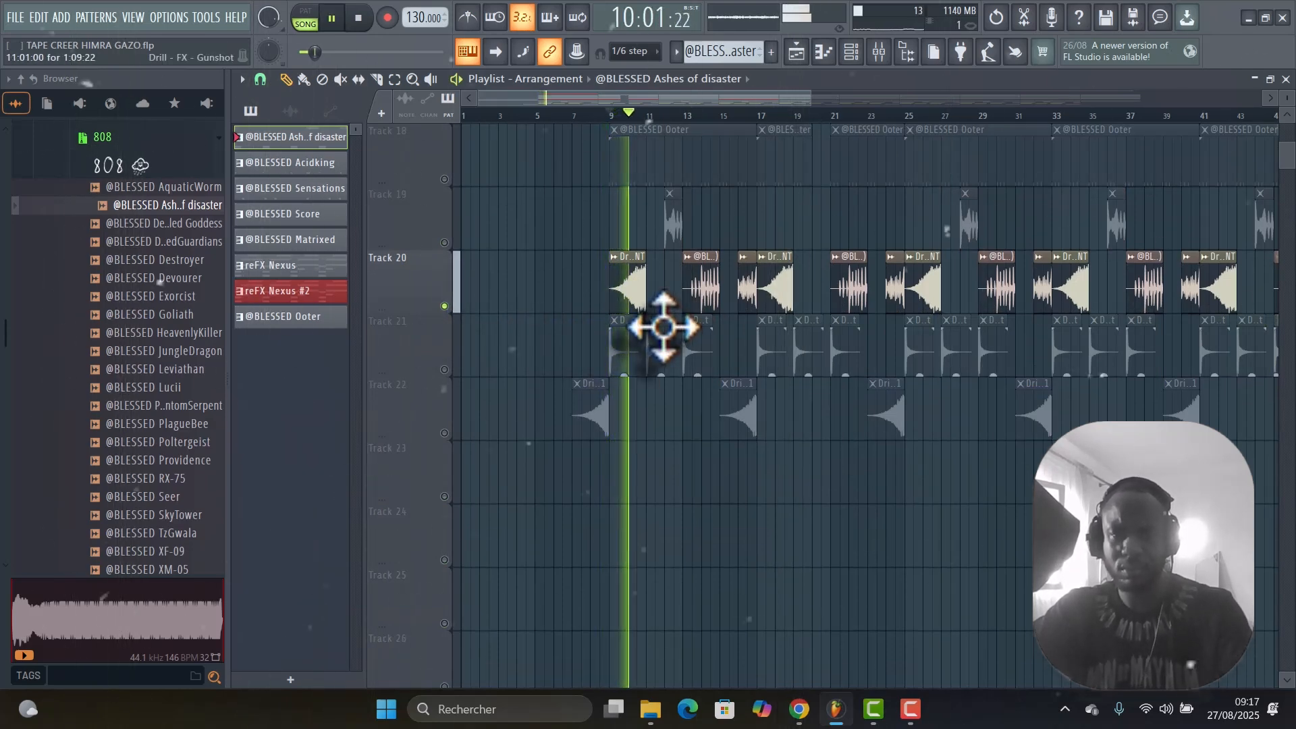
key(space)
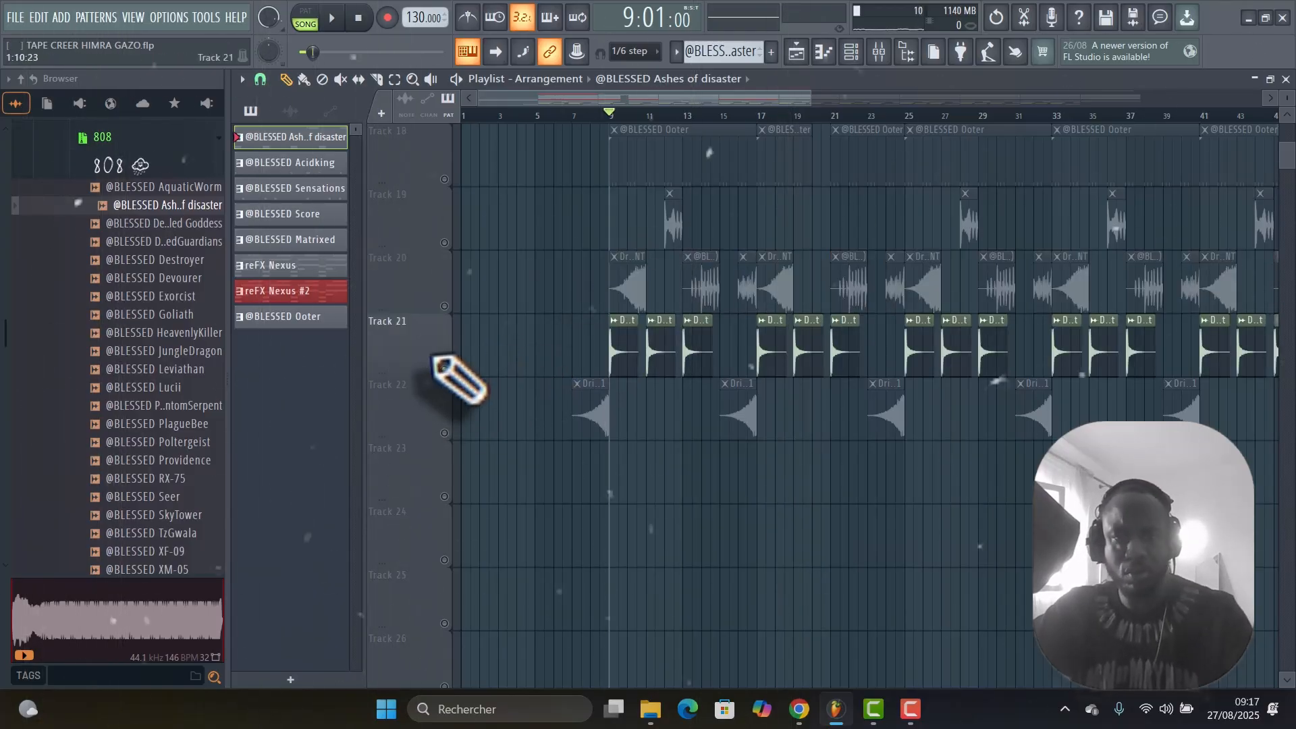
Play the soloed Track 21 from bar 9 and unmute Tracks 20 and 19 to hear the three effects tracks together.
key(space)
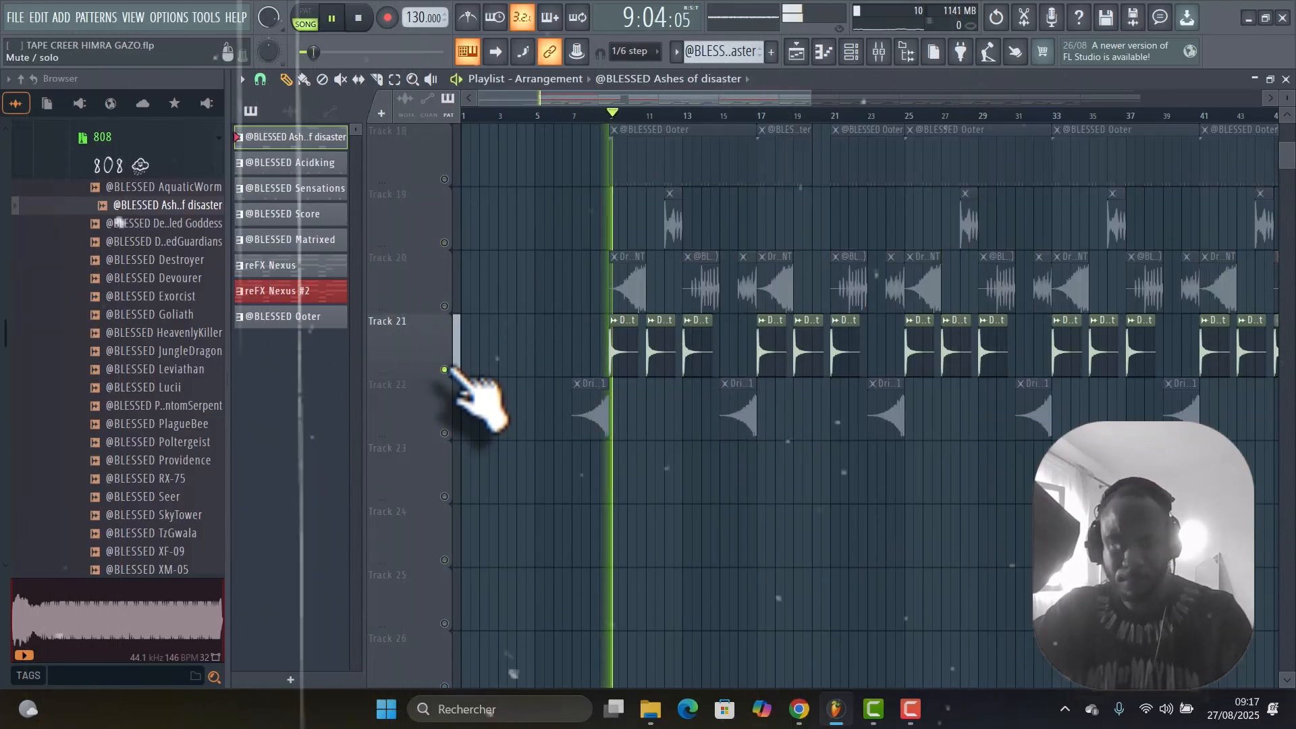
click(444, 305)
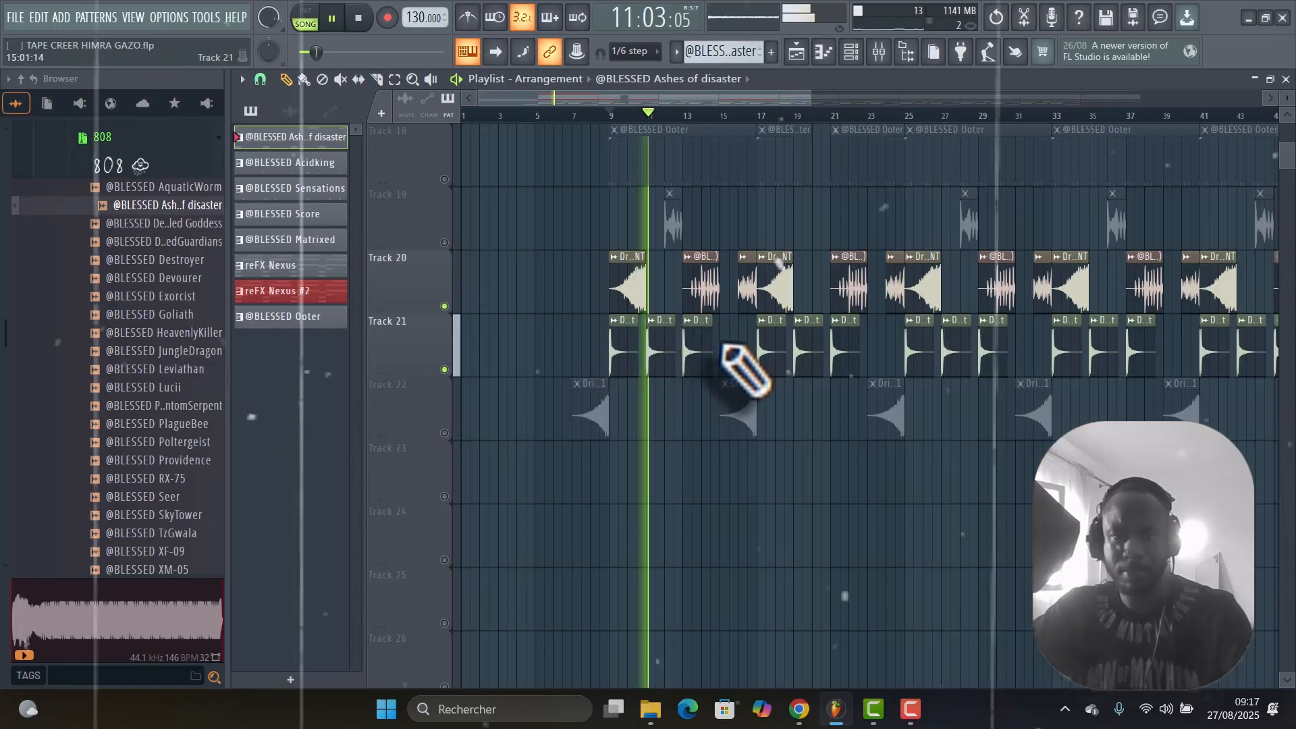
click(445, 242)
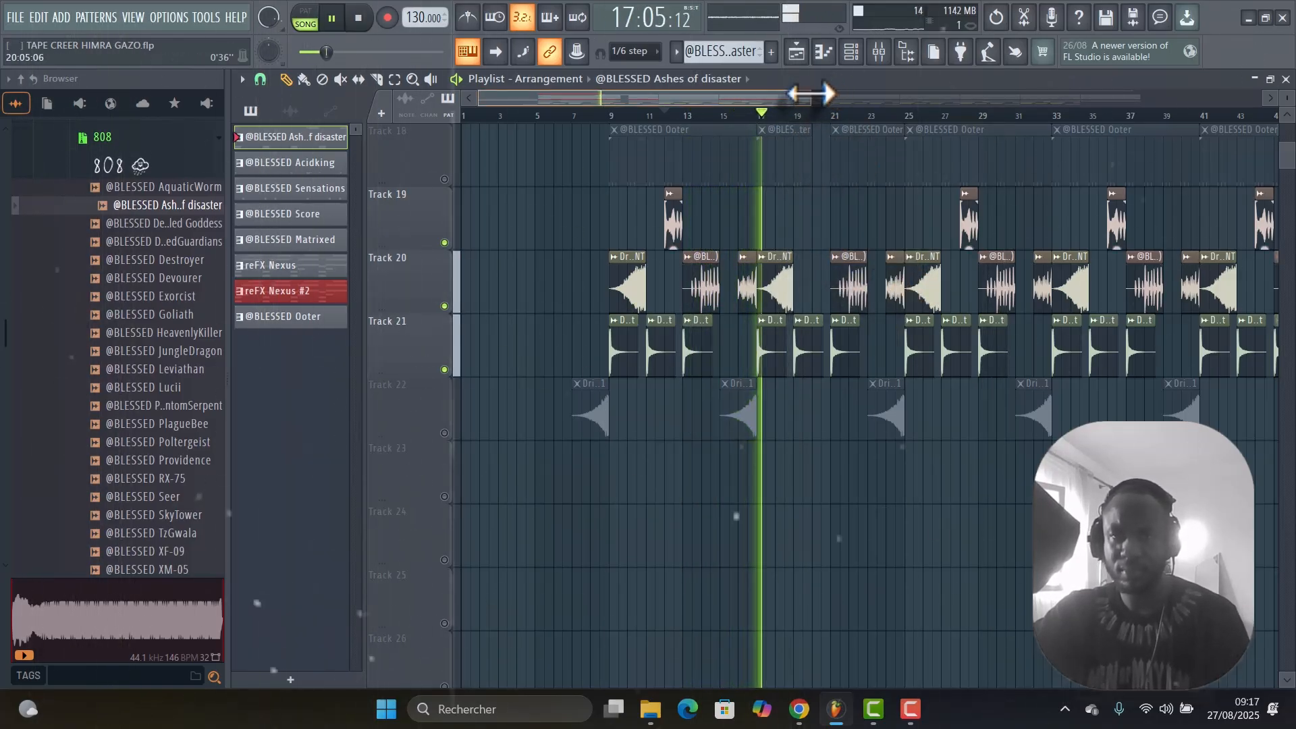
drag(812, 93, 1042, 94)
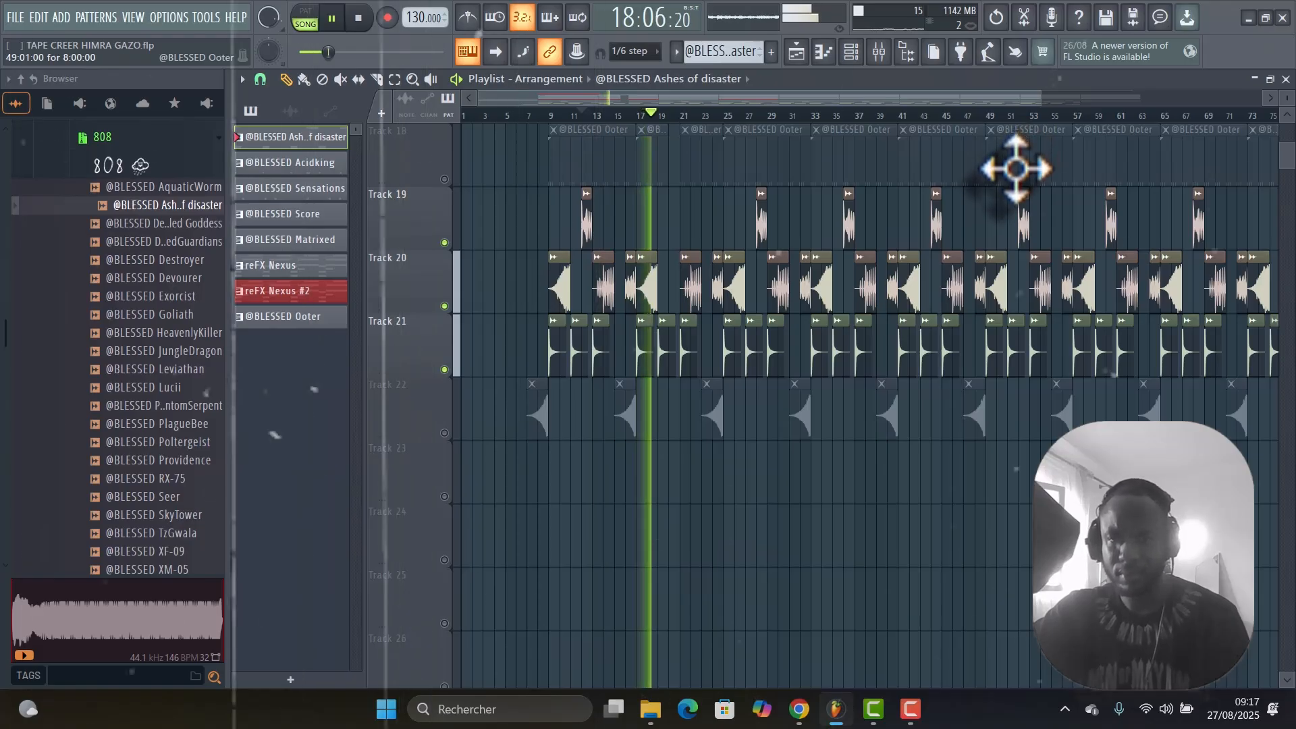
scroll(999, 255, up, 2)
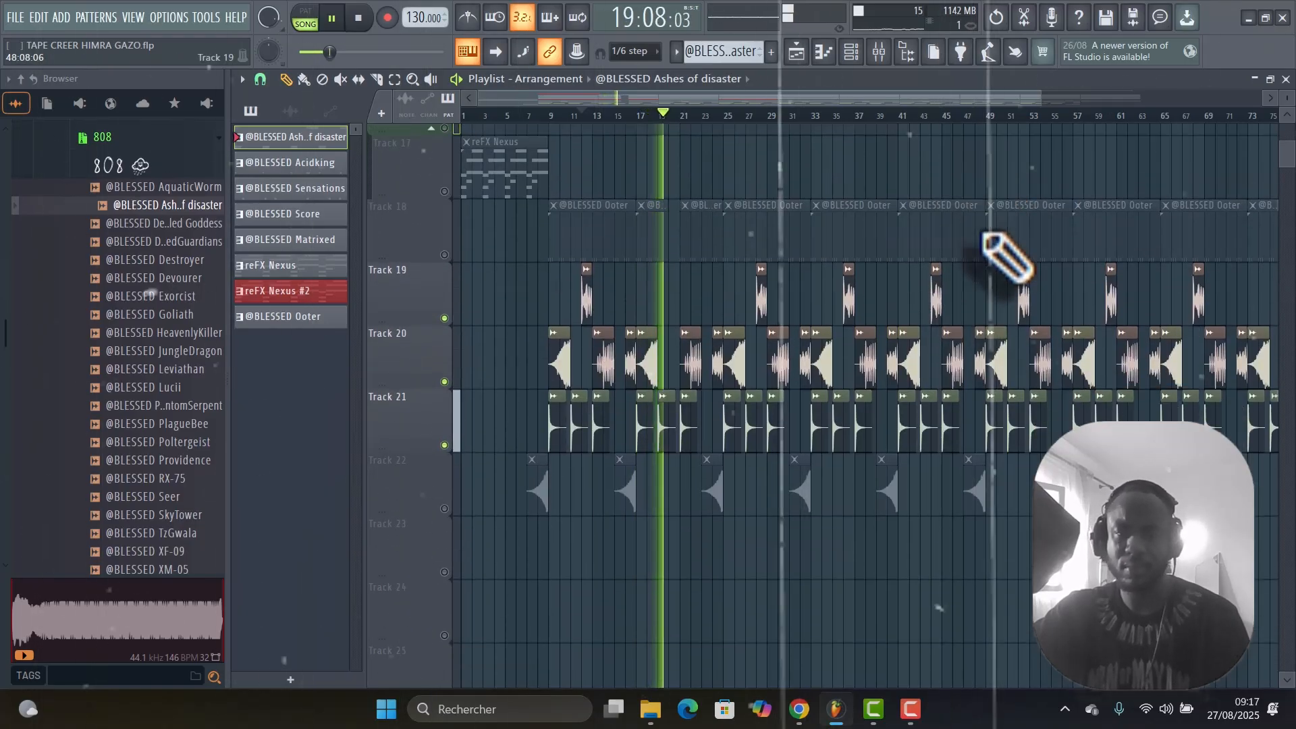
scroll(1005, 254, down, 1)
key(space)
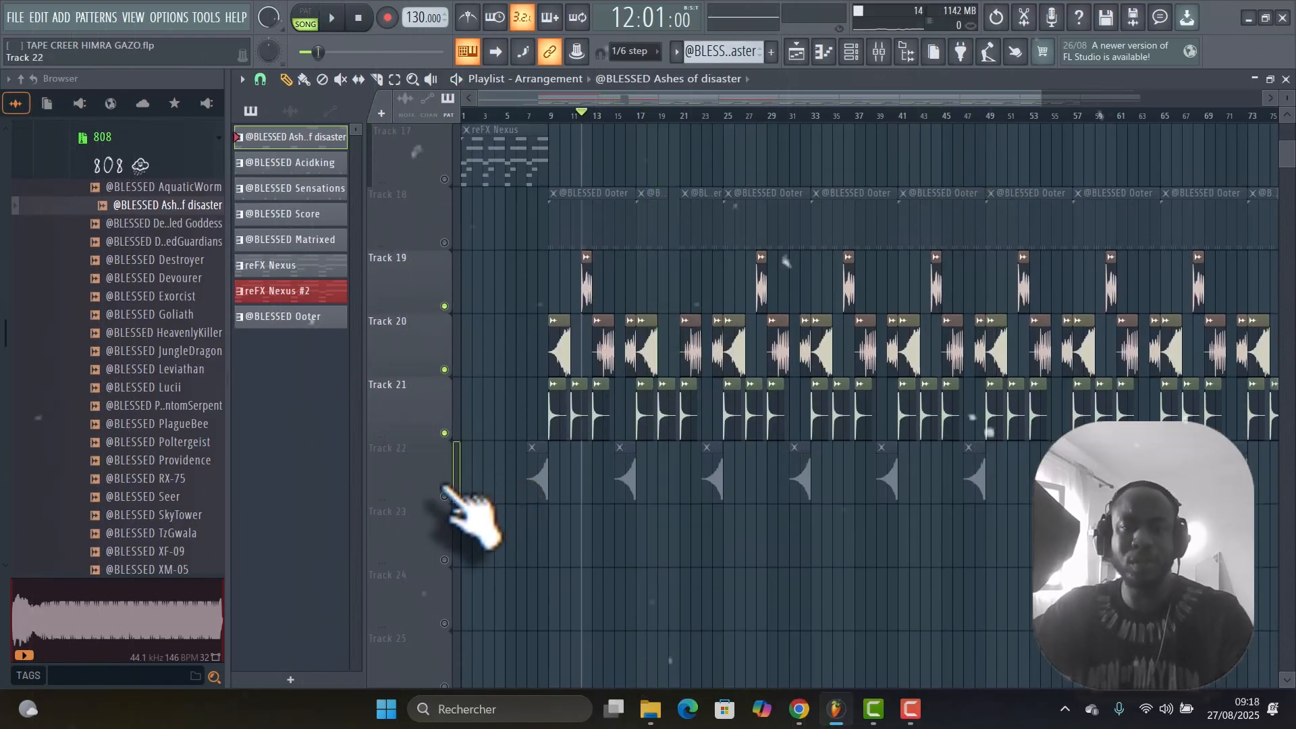
Solo Track 22 to isolate its effects clips, and bring Tracks 18 to 21 and the drum tracks back in.
right_click(442, 488)
click(401, 484)
right_click(444, 496)
scroll(685, 390, up, 3)
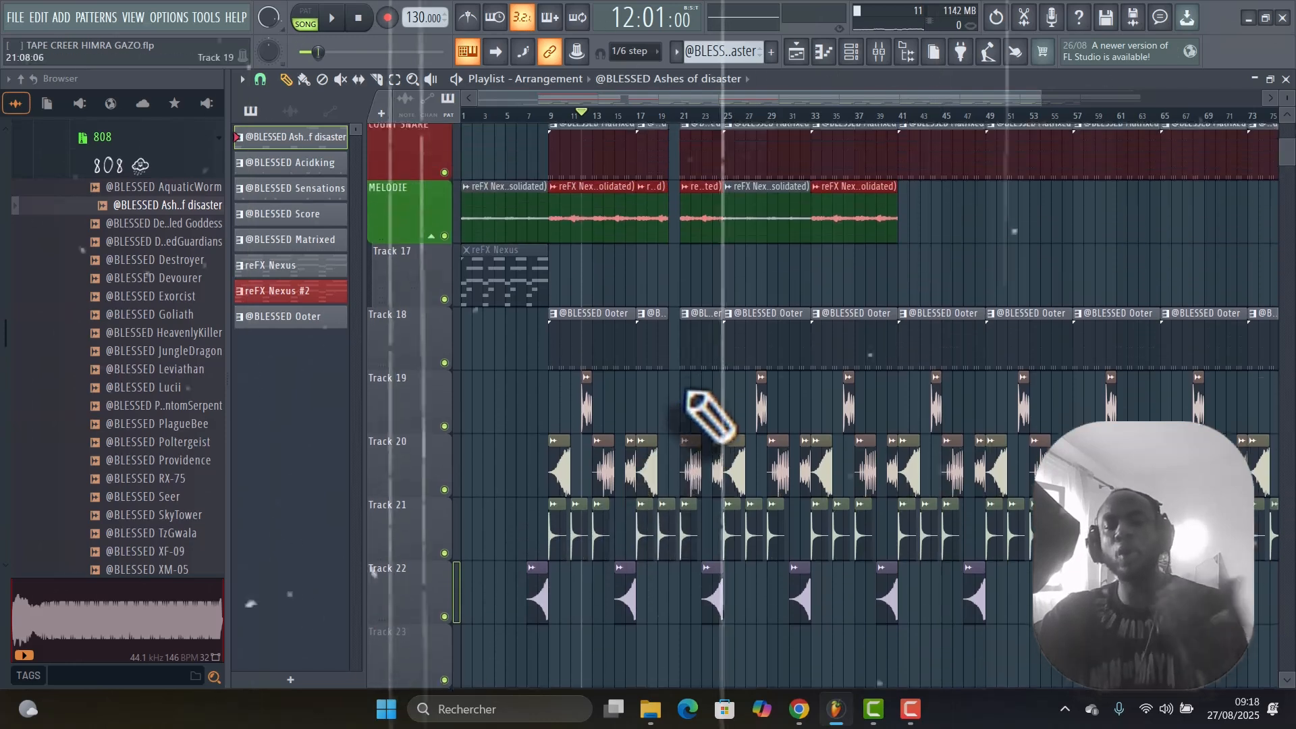
scroll(742, 436, up, 1)
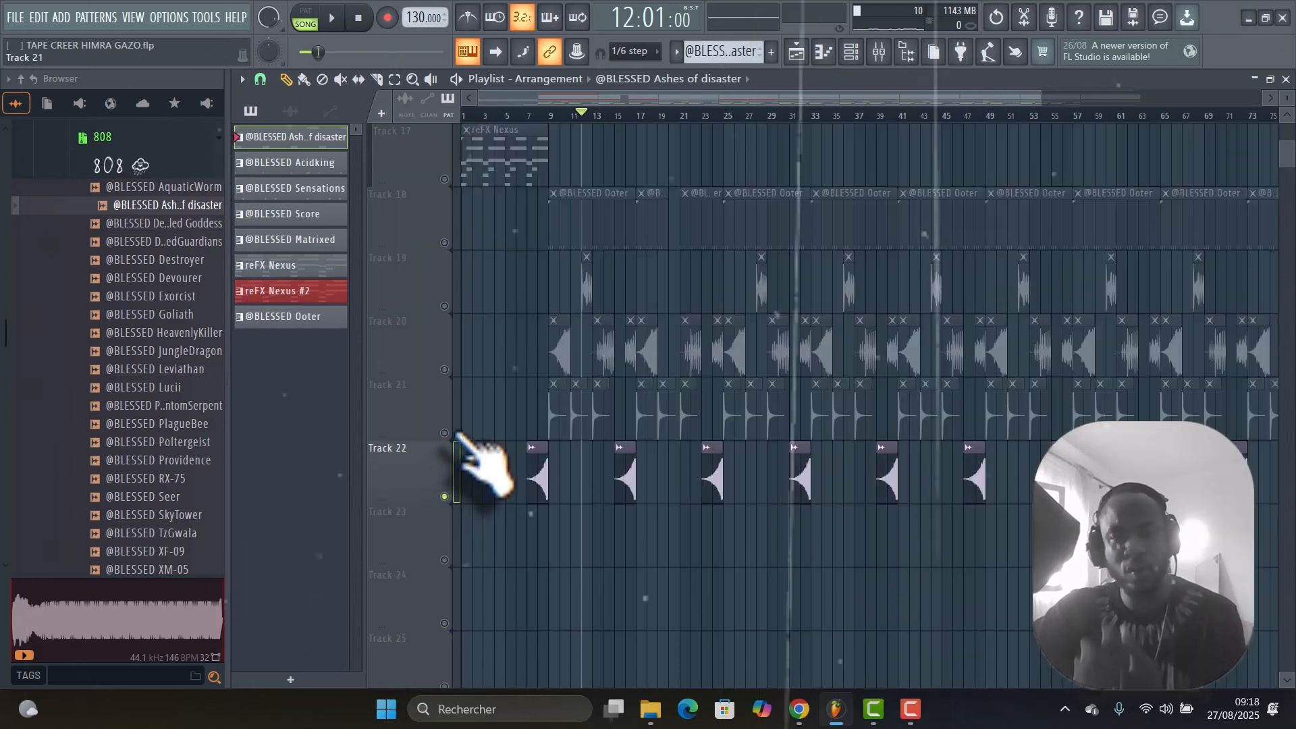
click(444, 433)
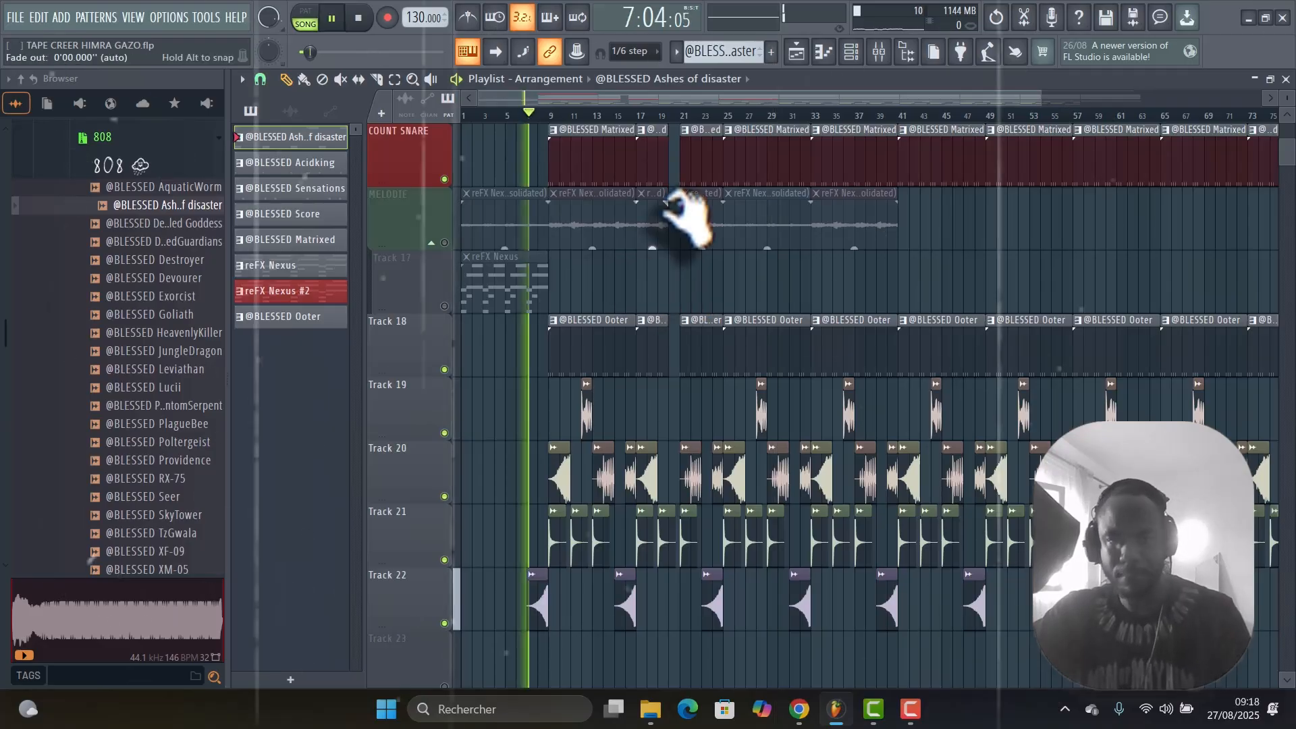
Play the drum tracks together with Tracks 18 to 22 from around bar 7, keeping the bass and melody muted, and stop playback.
scroll(679, 216, up, 4)
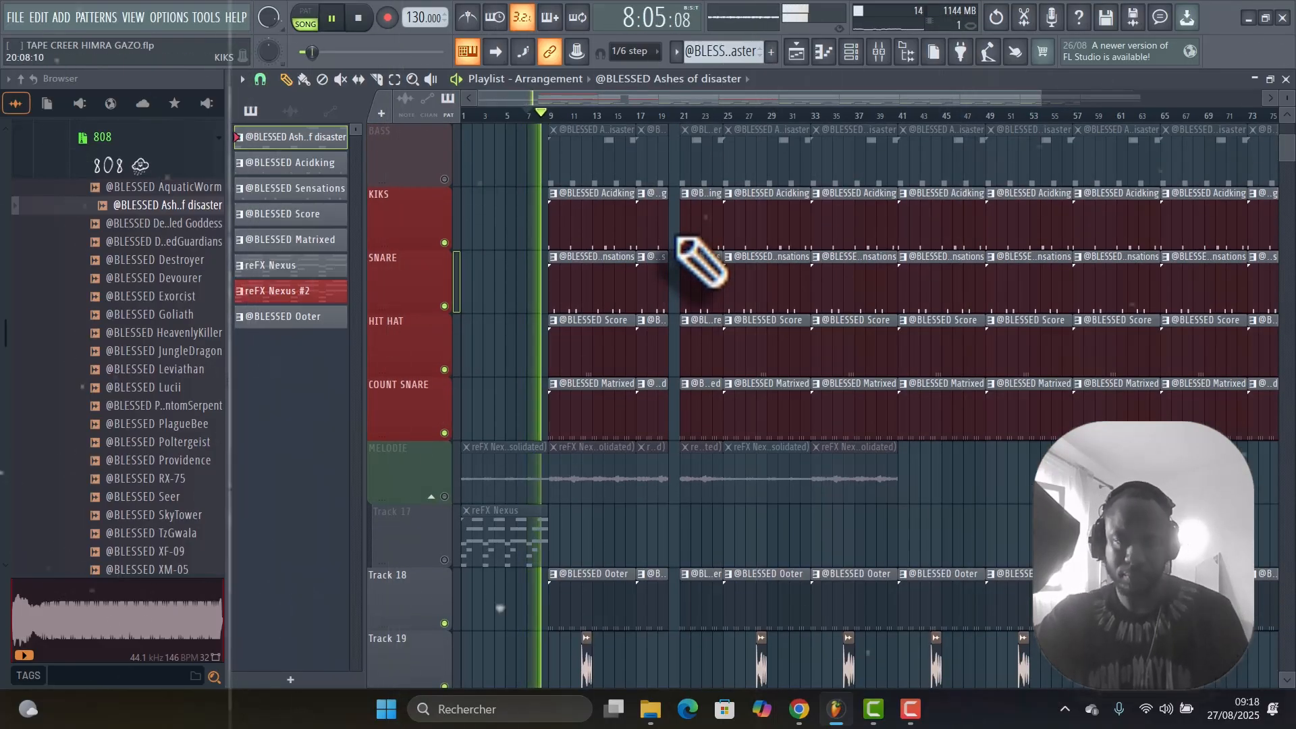
scroll(701, 263, down, 4)
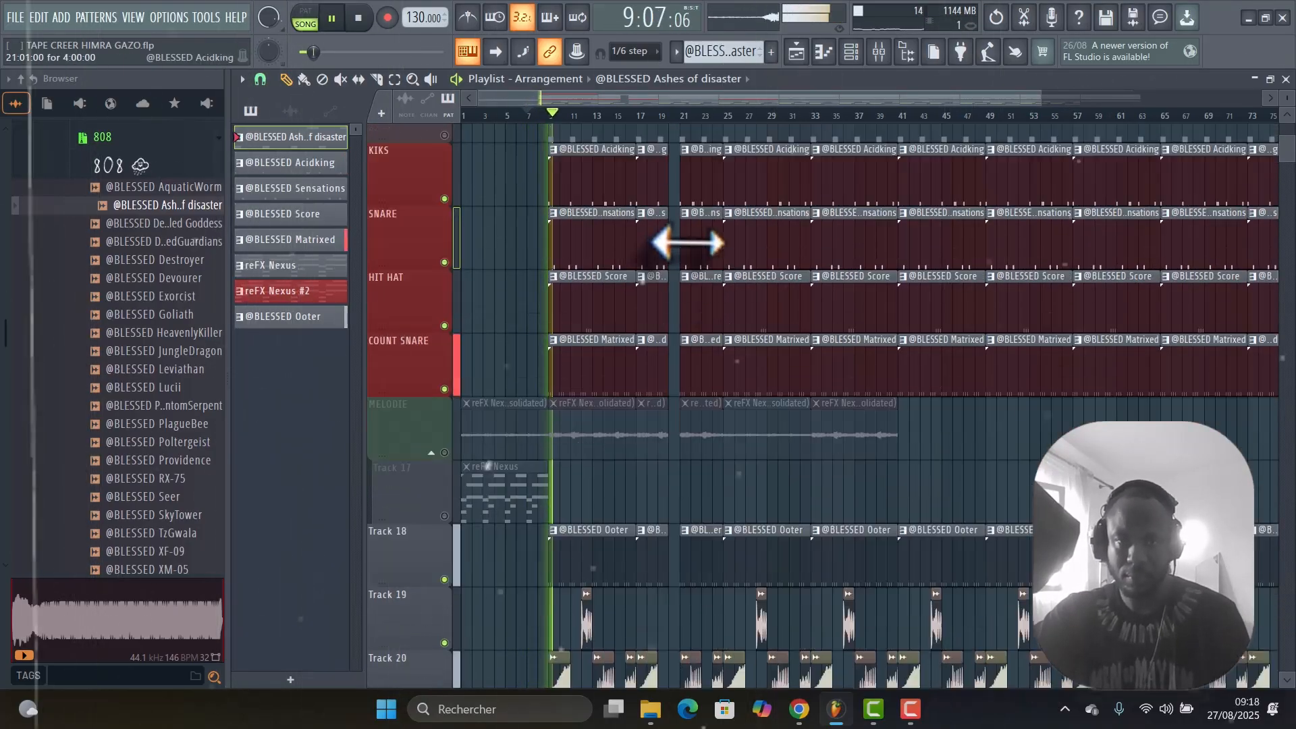
scroll(718, 246, up, 4)
scroll(751, 268, down, 4)
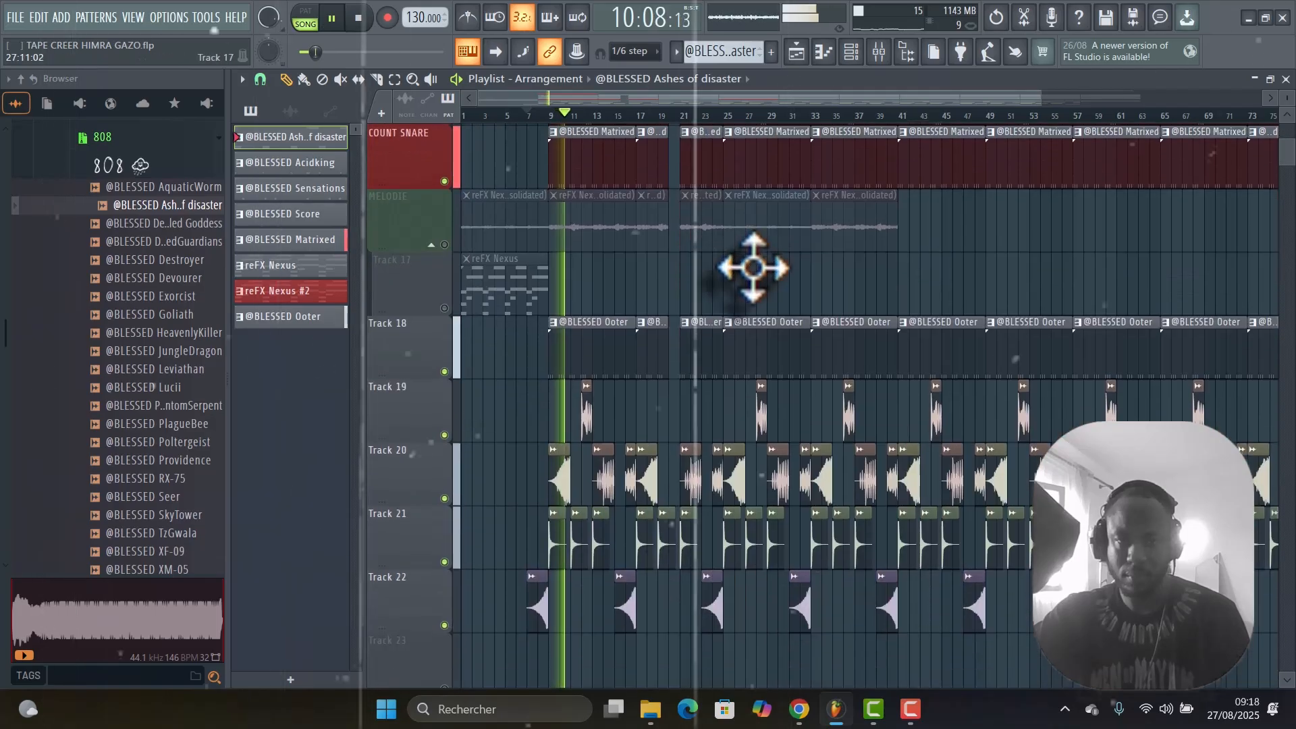
scroll(809, 312, up, 2)
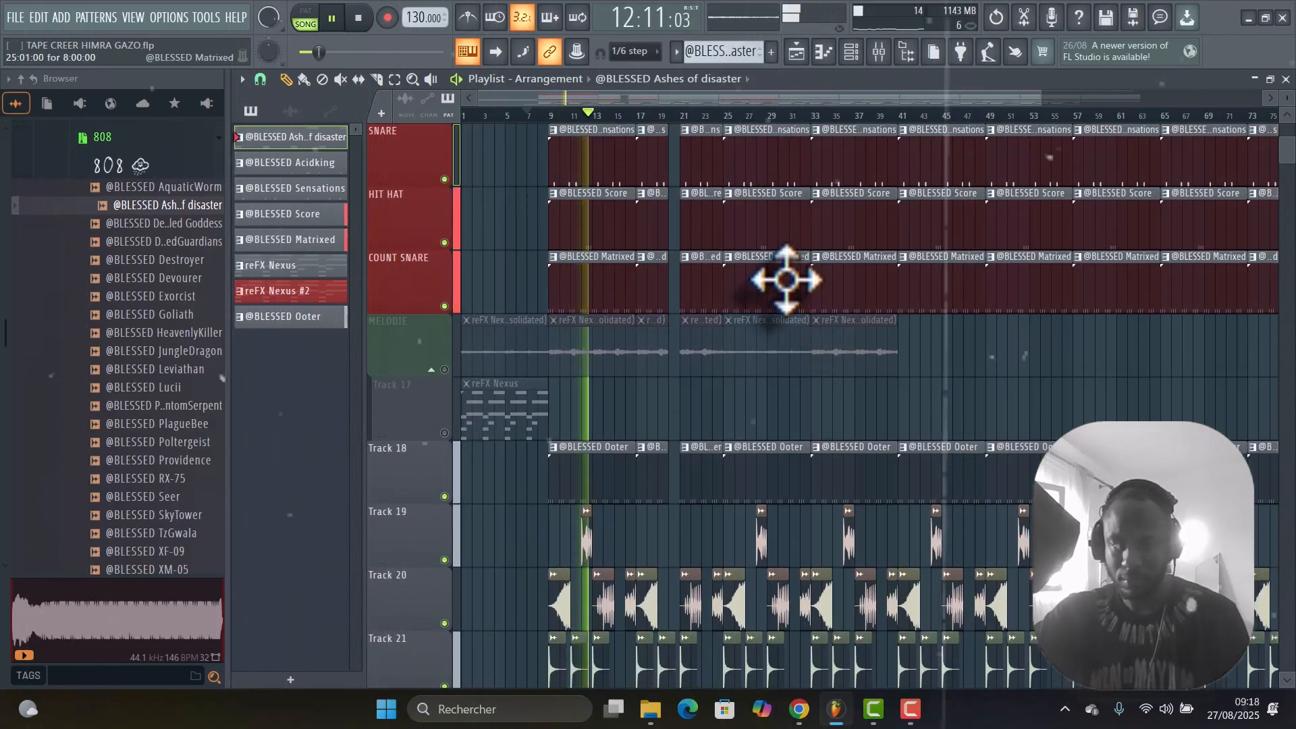
scroll(786, 280, down, 4)
scroll(816, 314, up, 2)
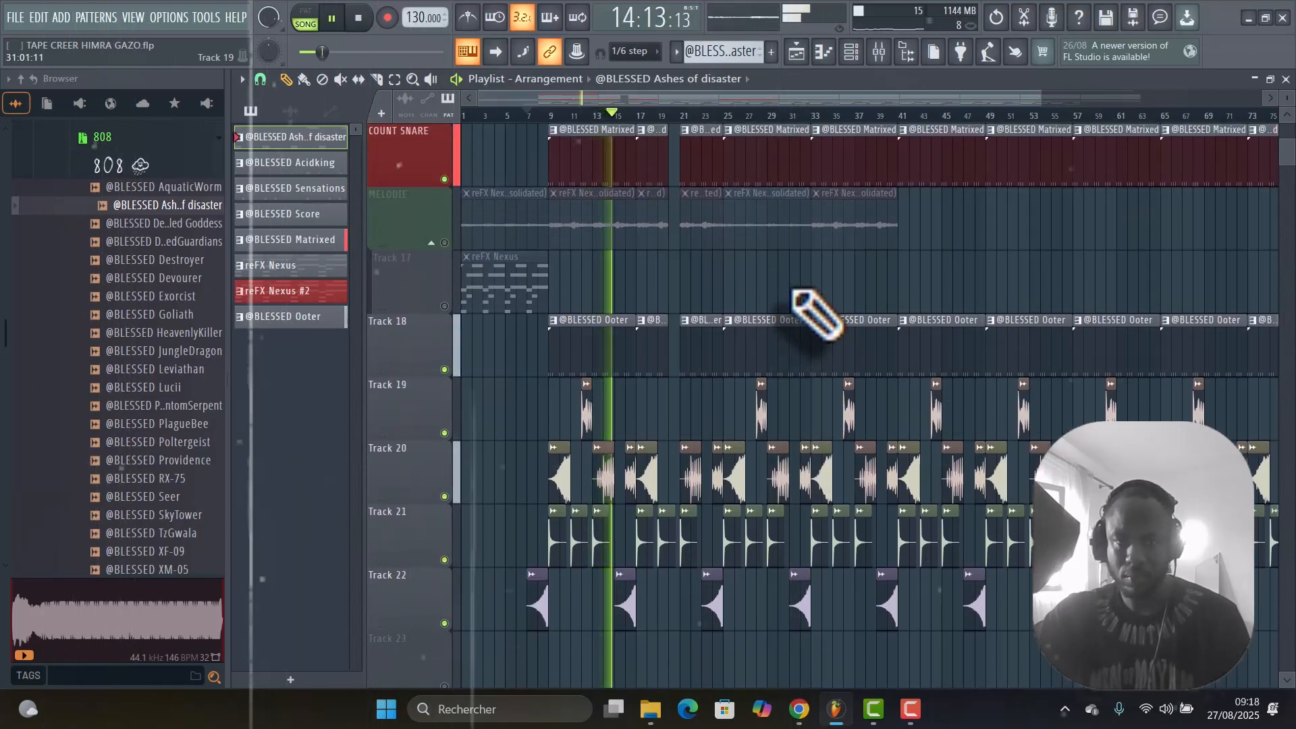
scroll(602, 341, up, 4)
key(space)
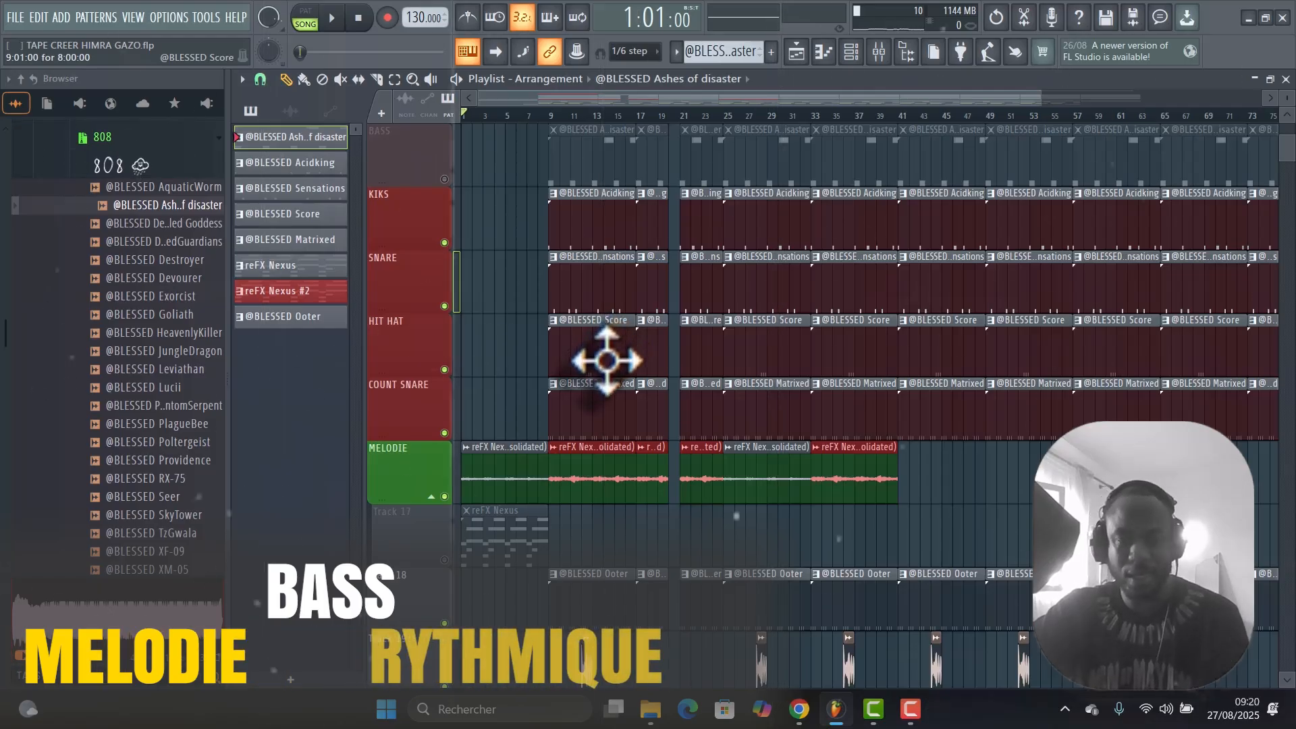
Play the full beat from around bar 9 with the MELODIE, BASS, drum and effects tracks active, look over all tracks, and stop playback.
scroll(605, 356, up, 1)
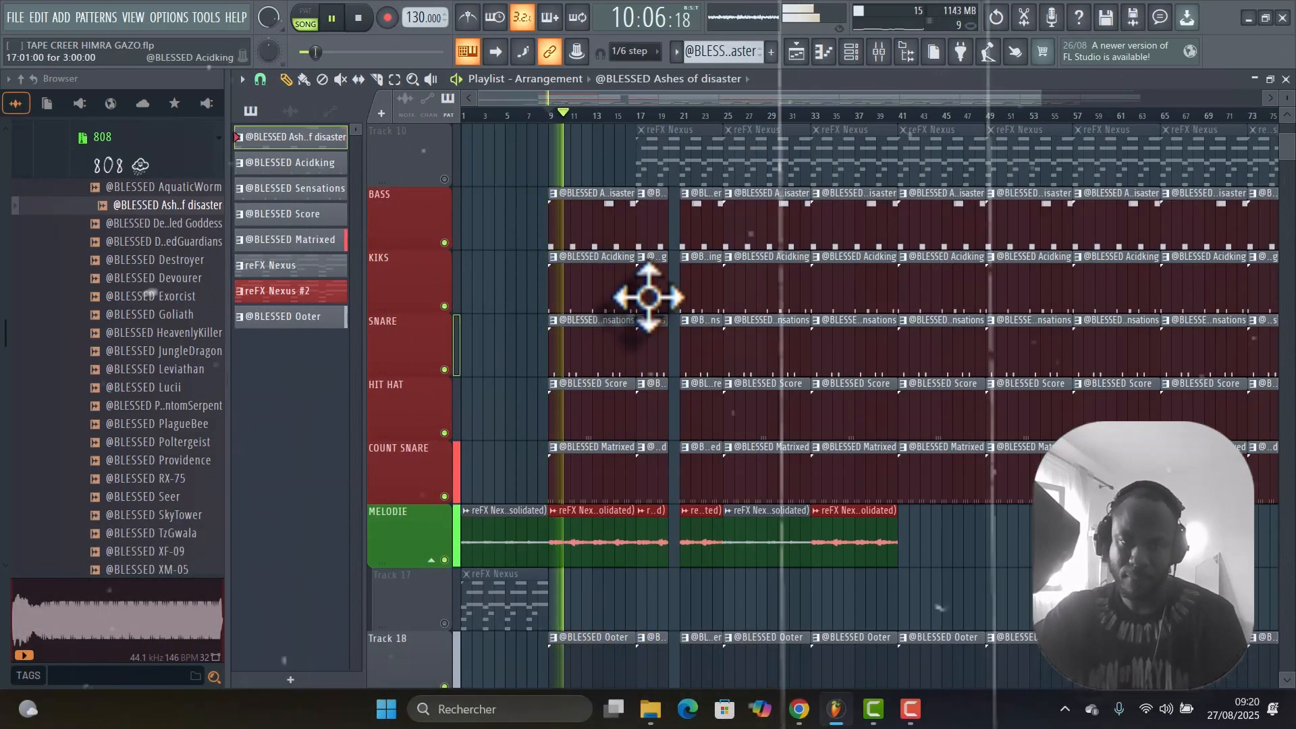
scroll(747, 348, down, 1)
scroll(749, 341, up, 5)
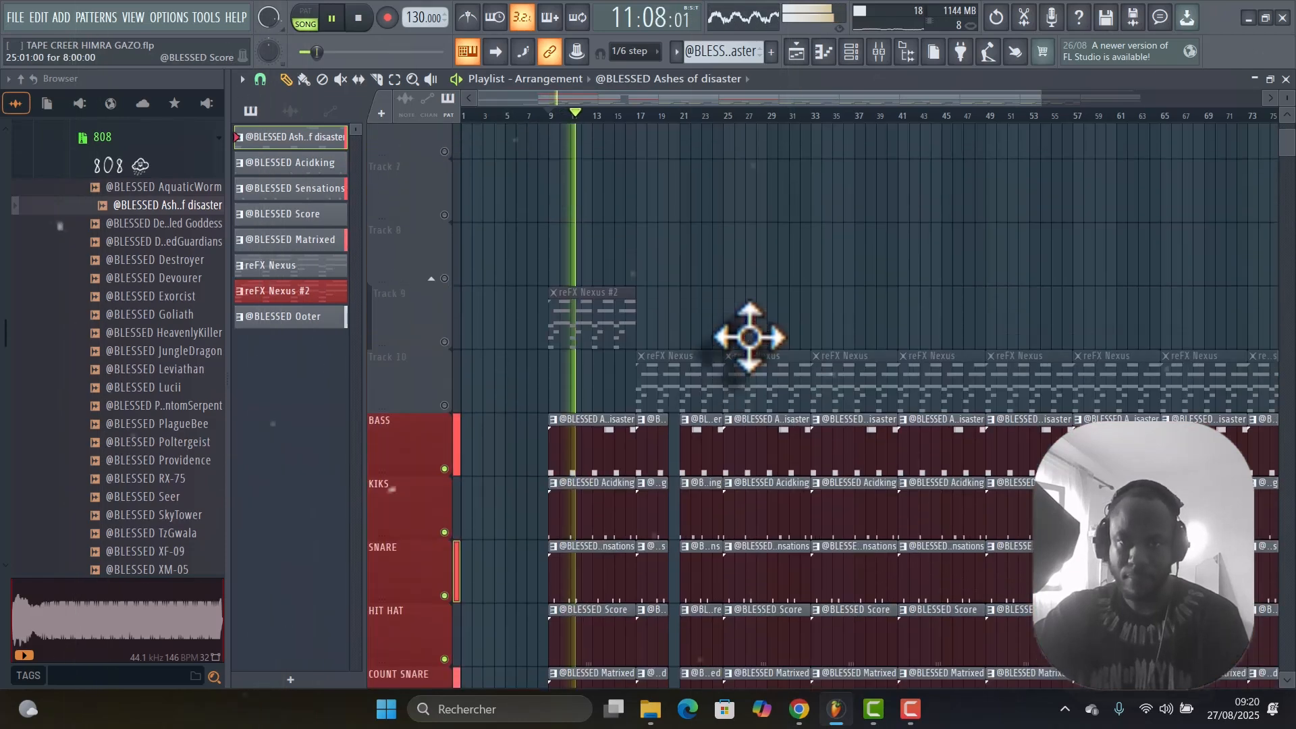
scroll(699, 433, down, 7)
scroll(700, 430, down, 4)
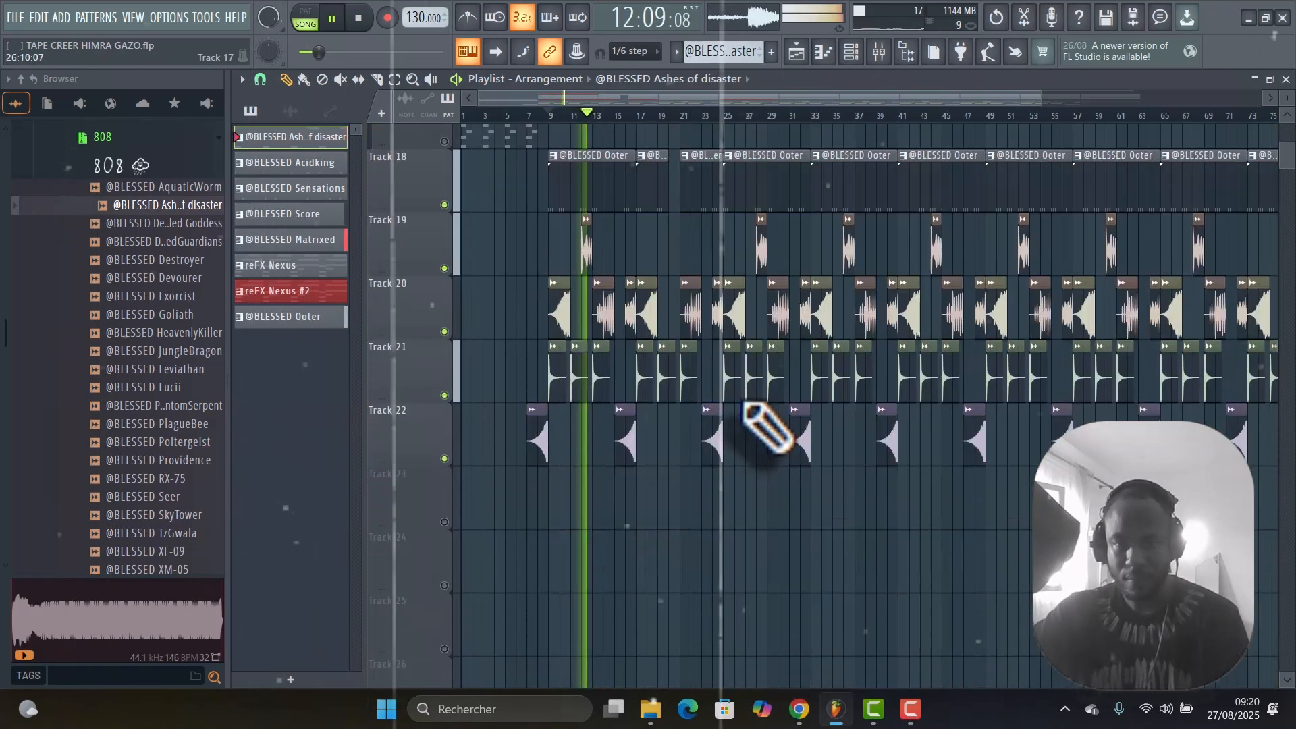
scroll(766, 427, up, 6)
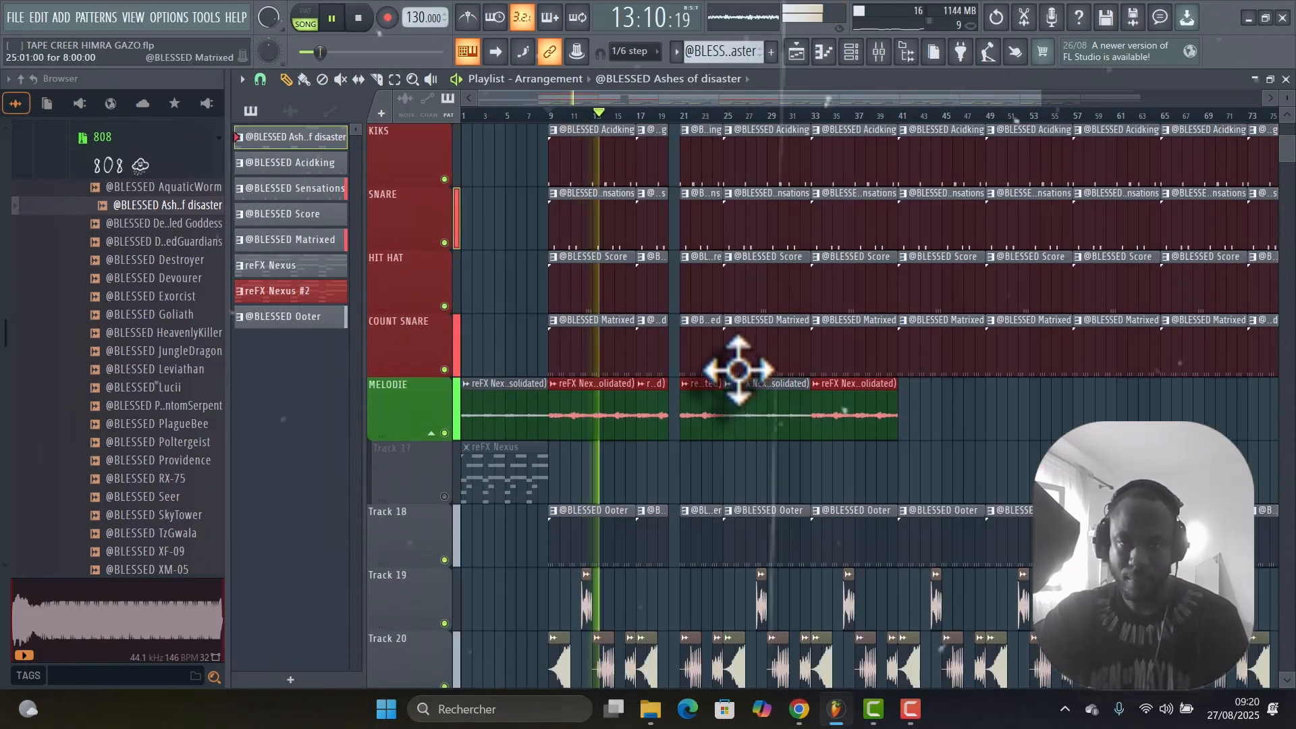
scroll(749, 364, up, 2)
scroll(756, 349, up, 1)
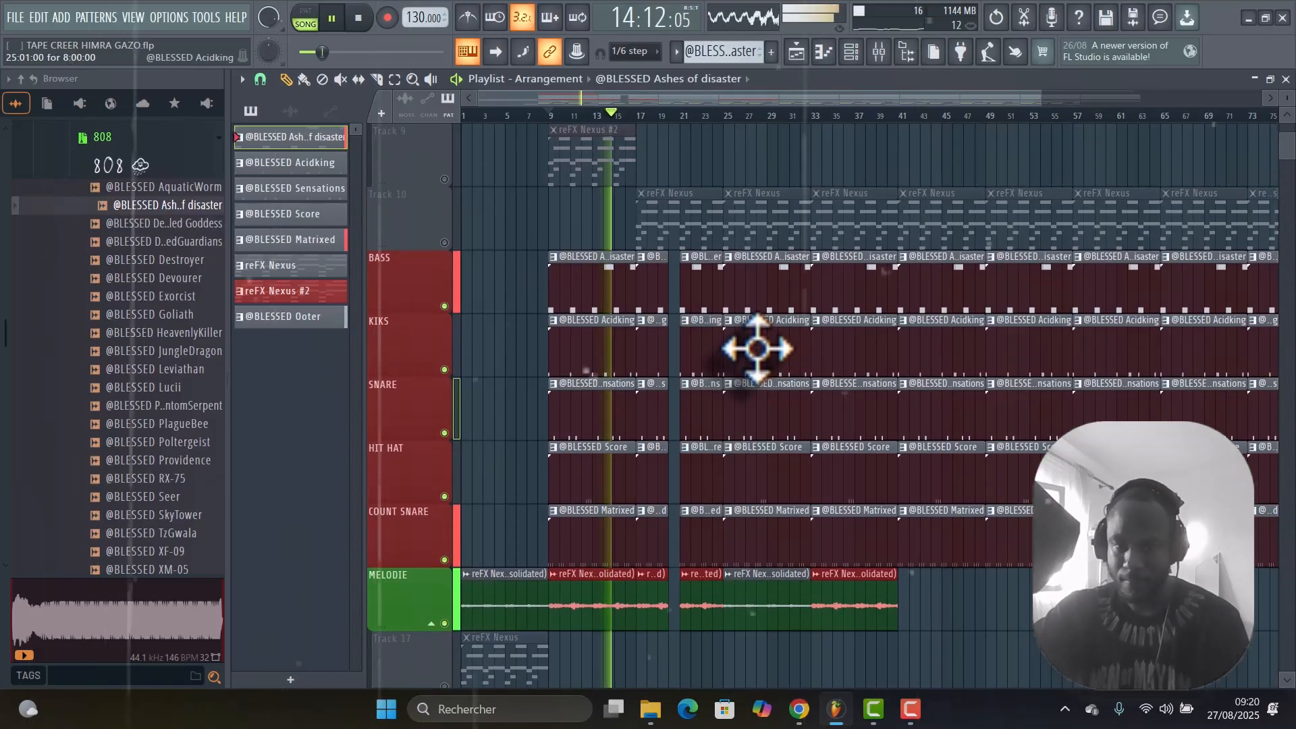
scroll(760, 352, down, 7)
scroll(783, 368, up, 8)
scroll(777, 364, down, 5)
scroll(776, 368, down, 1)
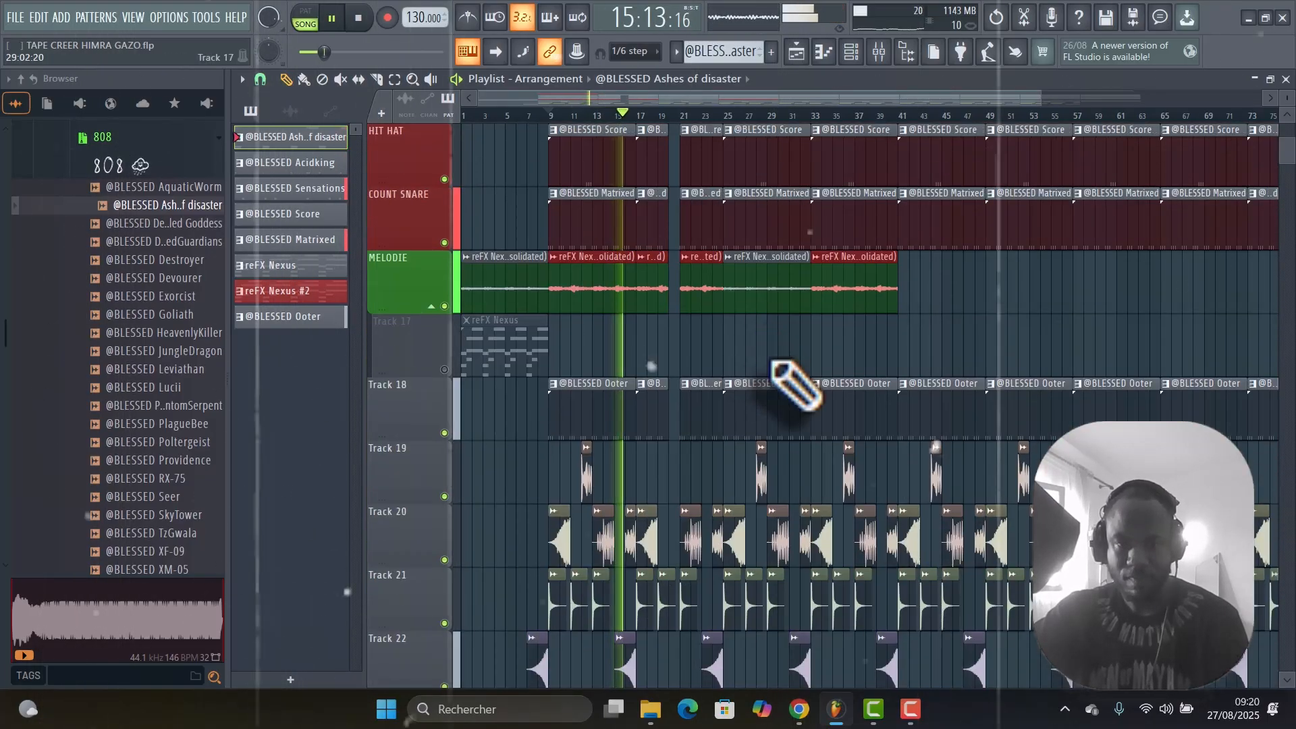
scroll(776, 358, down, 3)
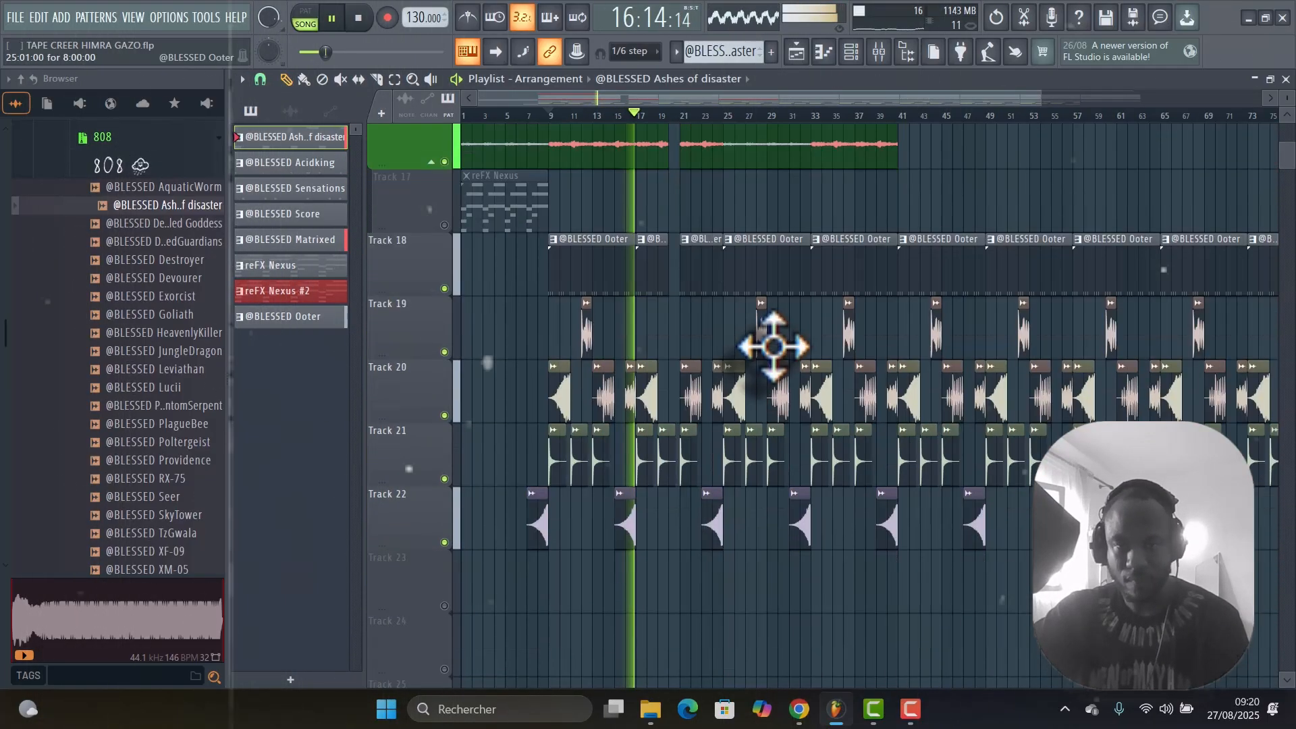
scroll(773, 344, up, 5)
scroll(773, 309, up, 2)
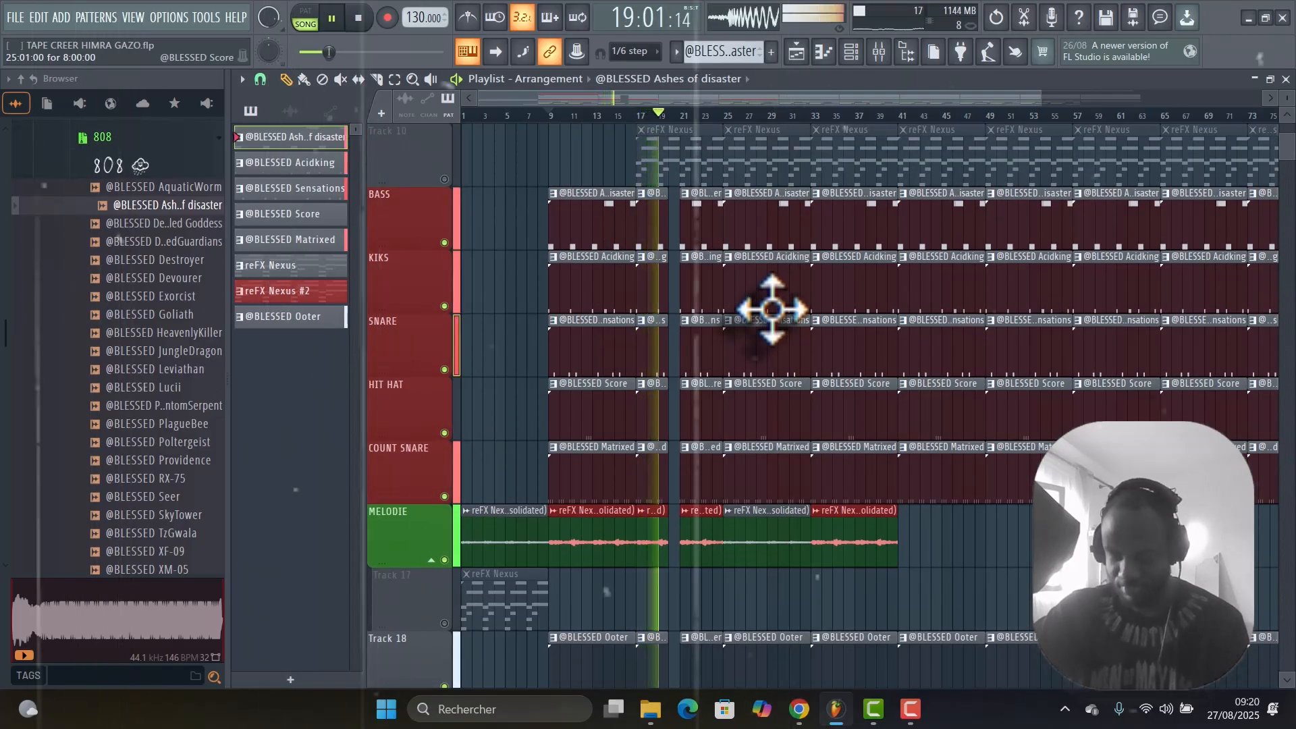
key(space)
Locate the TAPER CREER (feat. Gazo)_vocals clip on Track 5 and play it over the arrangement from the beginning.
scroll(681, 365, up, 3)
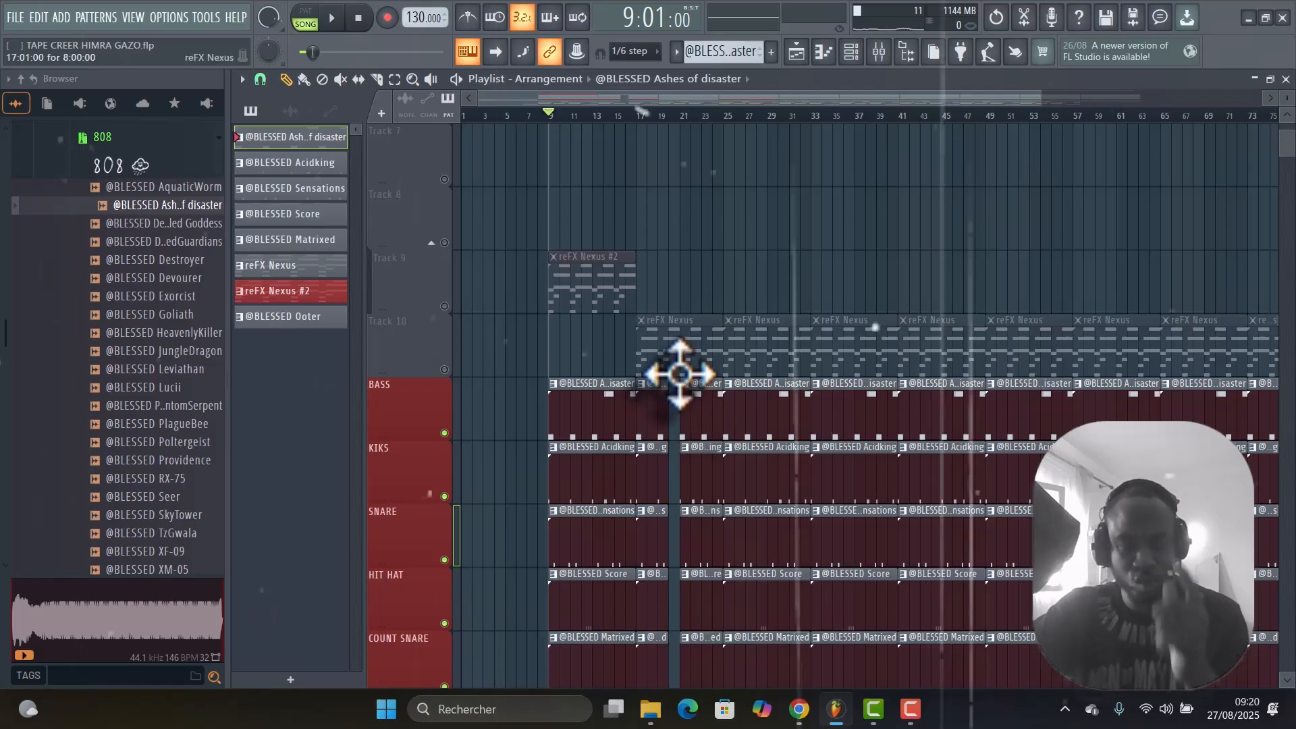
scroll(683, 371, up, 6)
scroll(689, 355, down, 6)
scroll(534, 283, up, 6)
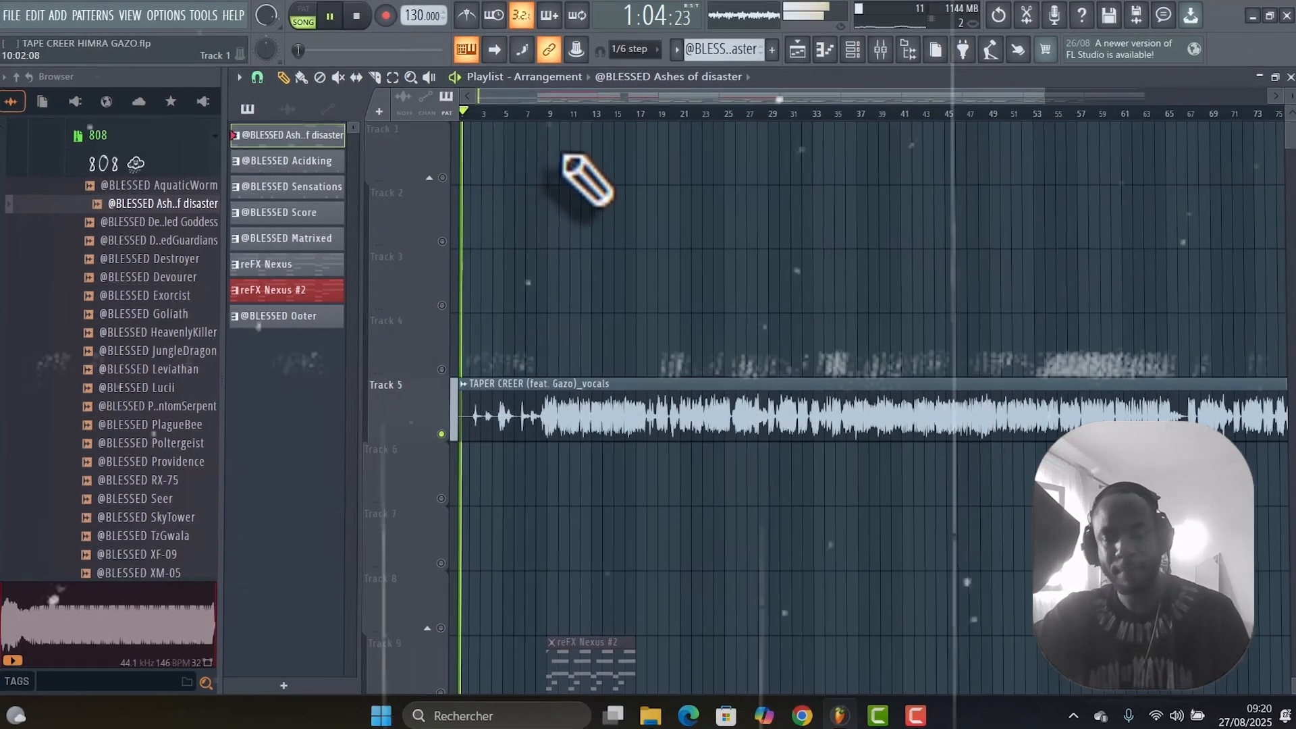
scroll(642, 216, down, 3)
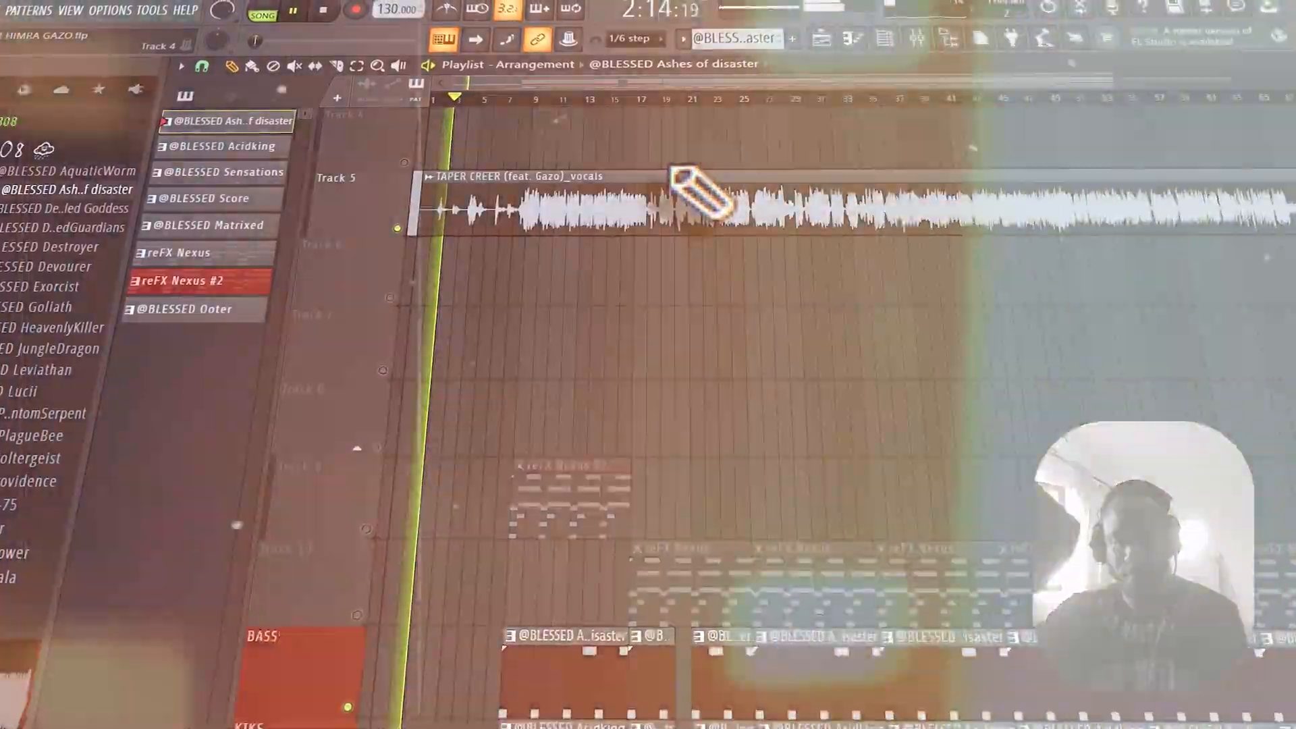
scroll(742, 270, down, 4)
scroll(742, 270, up, 3)
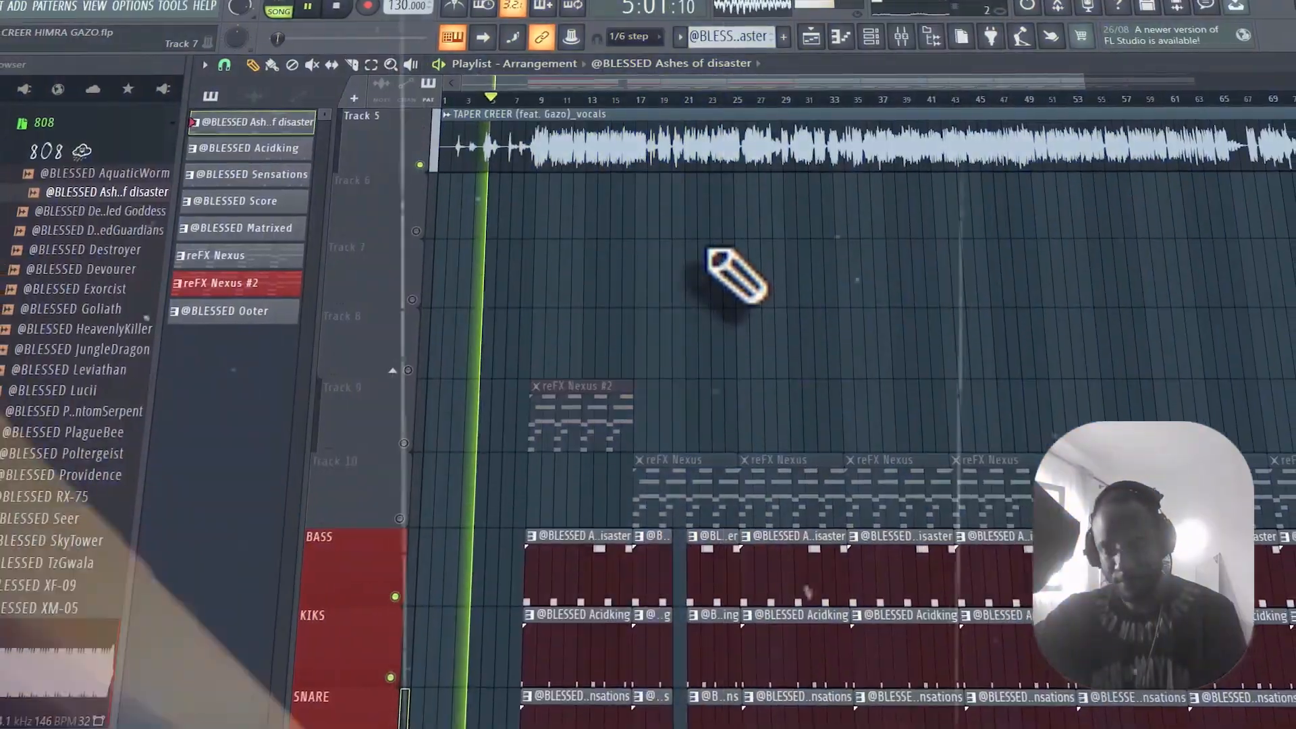
scroll(742, 263, down, 4)
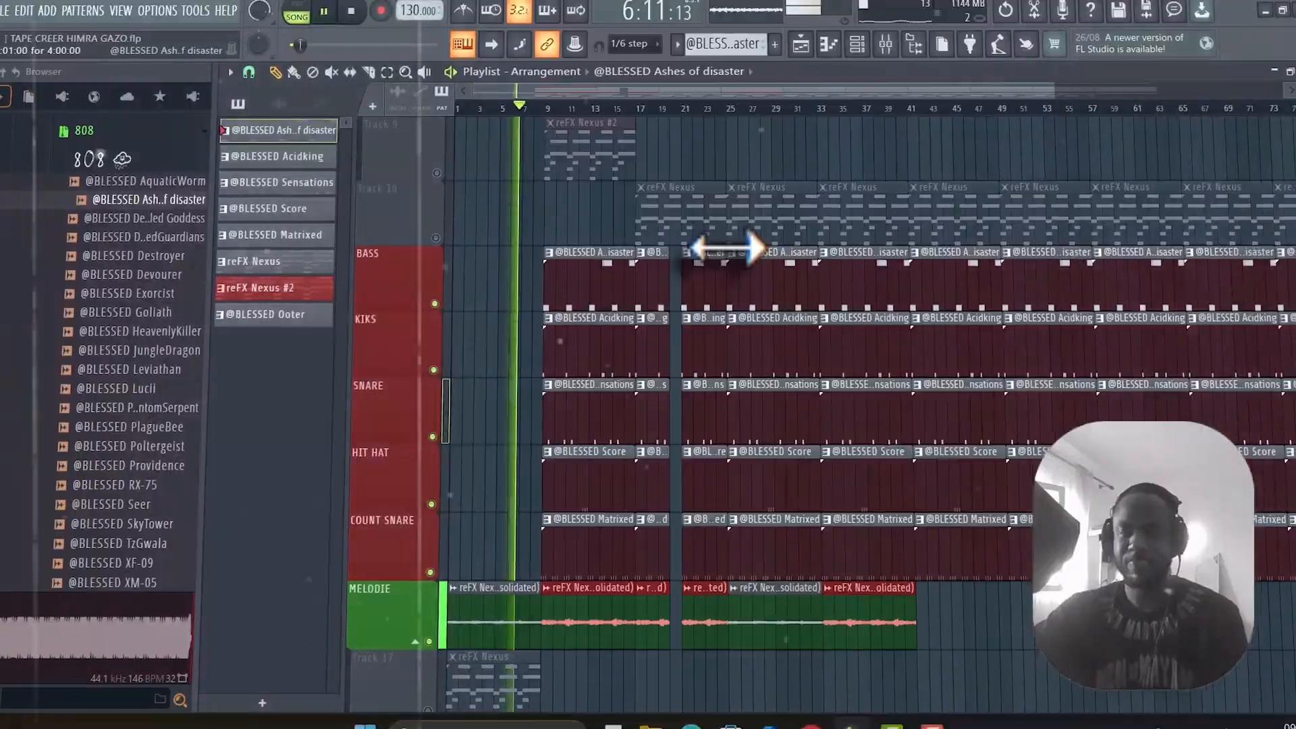
scroll(727, 248, up, 4)
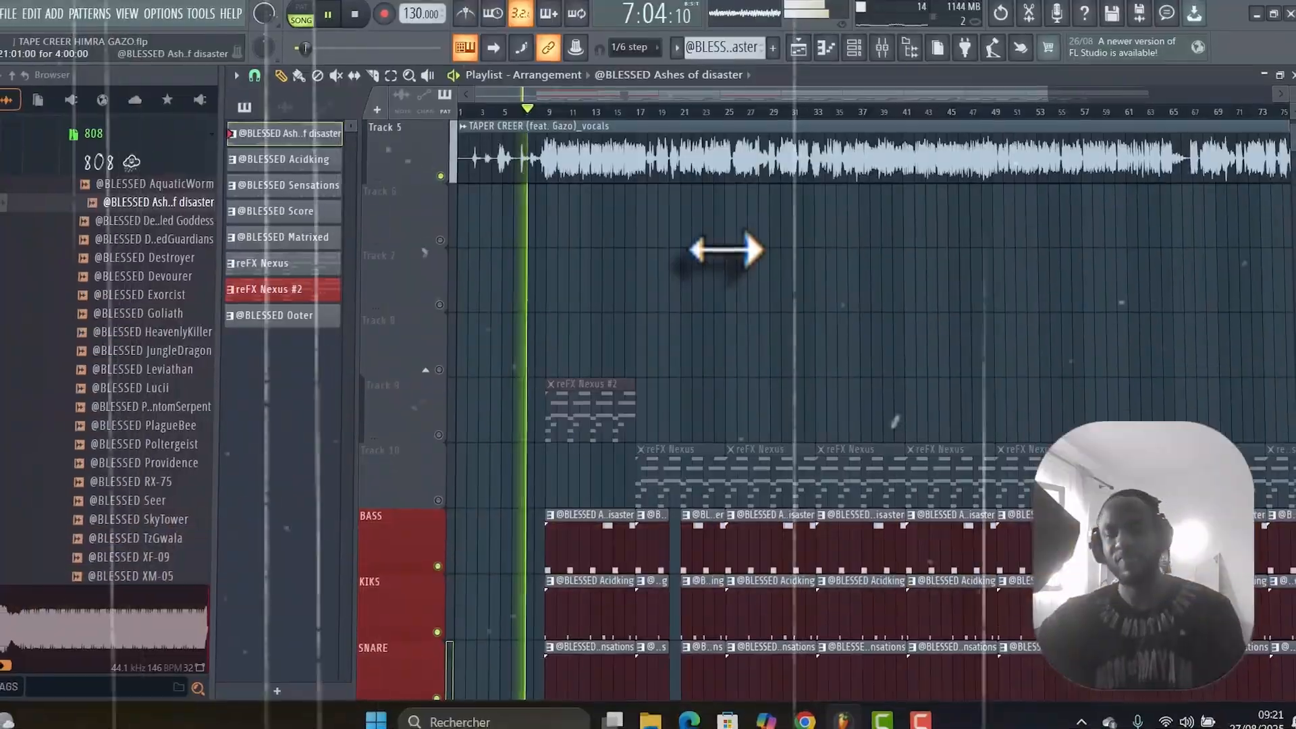
scroll(726, 250, up, 2)
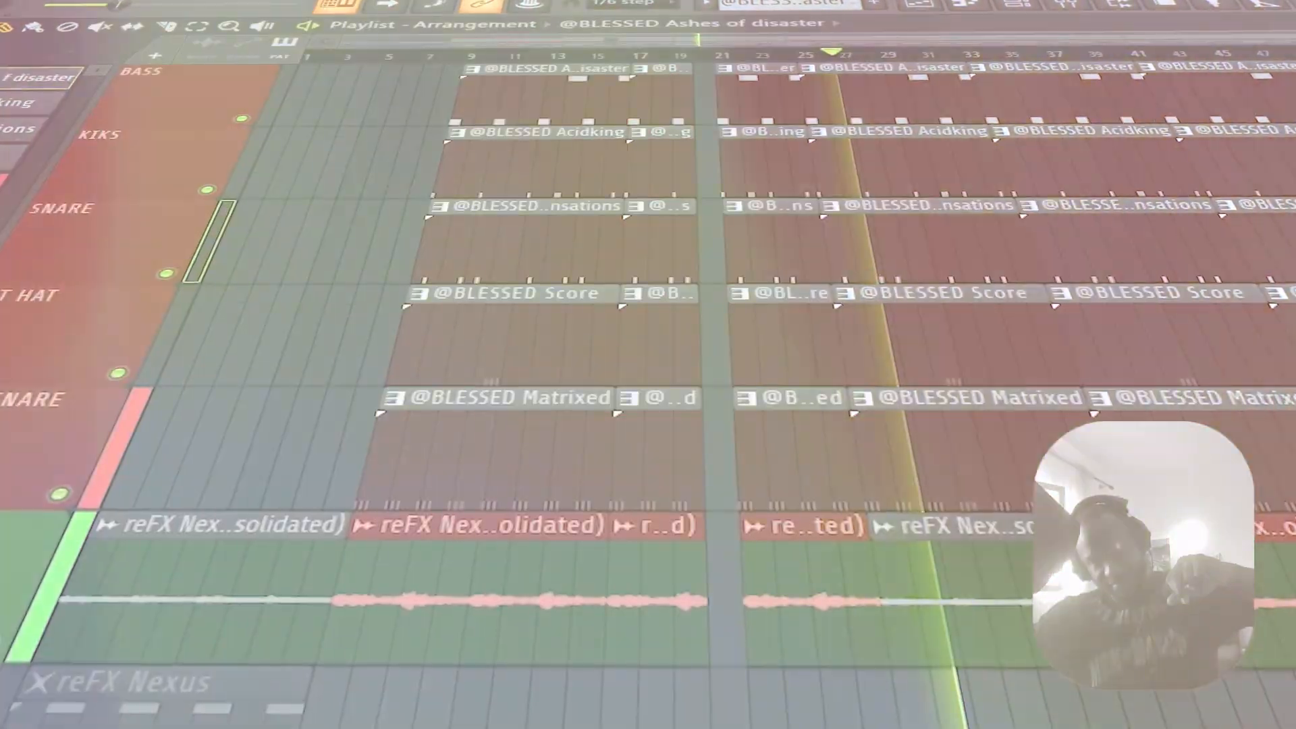
Review the BASS, drum, MELODIE and effects clips while the arrangement plays through bars 26 to 29.
scroll(1289, 371, up, 2)
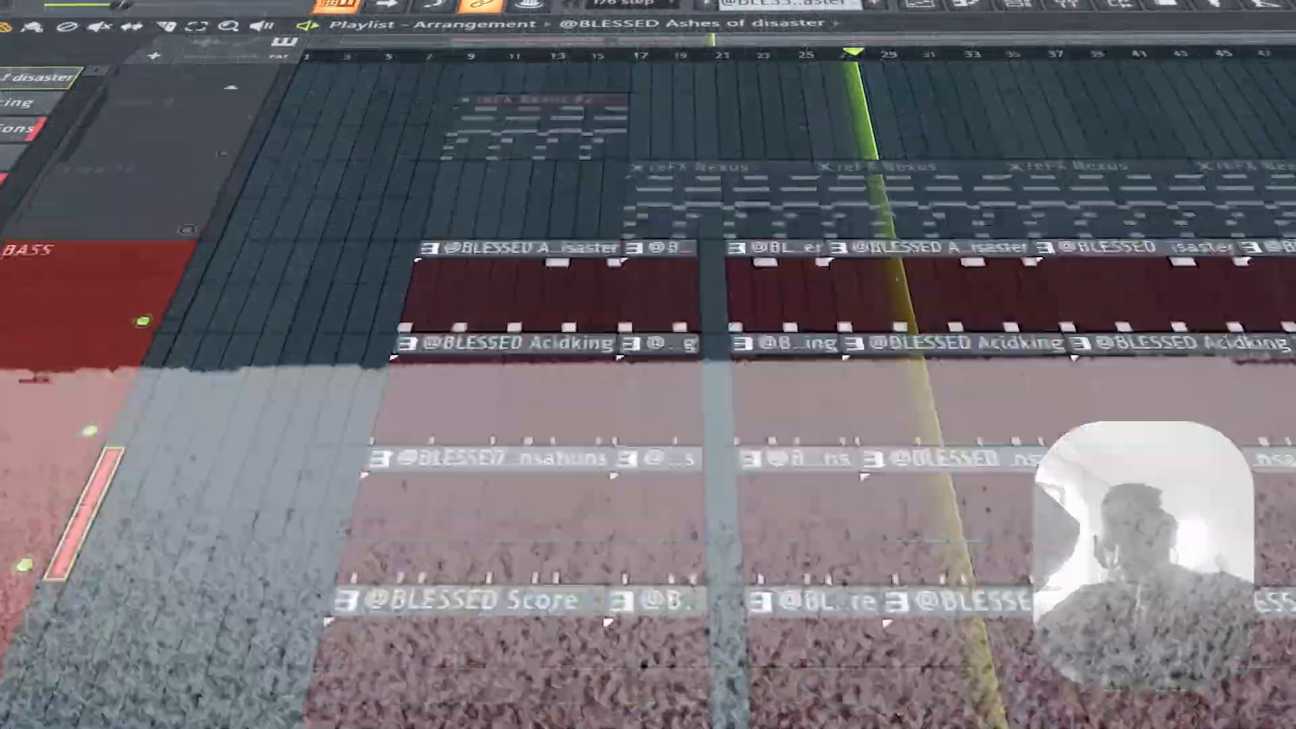
scroll(1289, 371, down, 9)
scroll(1286, 391, up, 6)
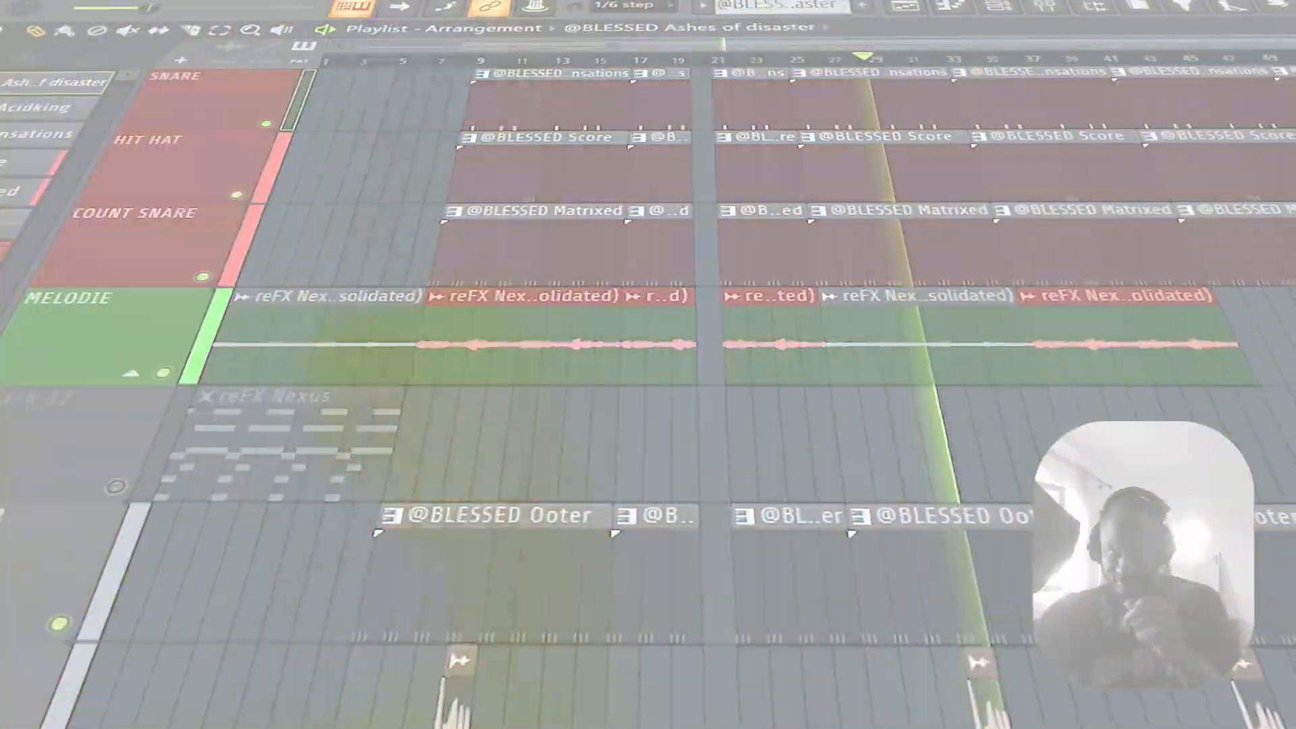
scroll(1286, 405, up, 1)
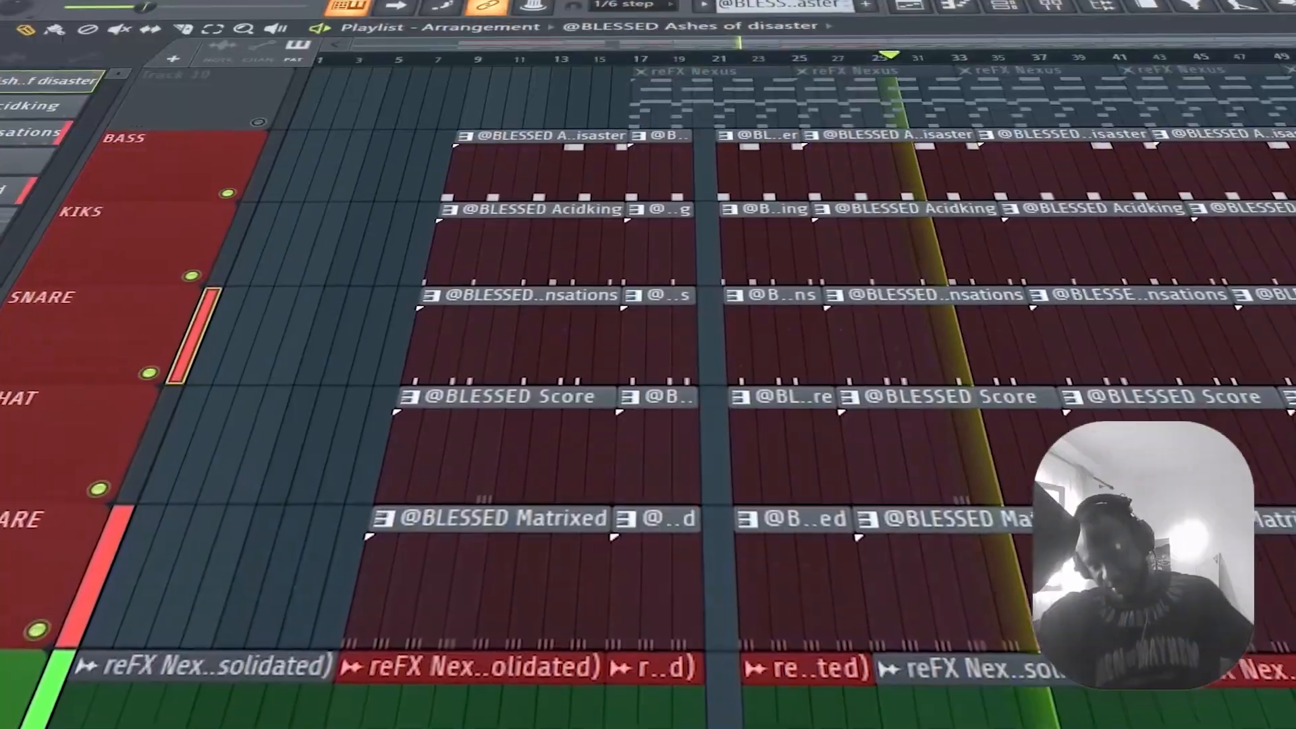